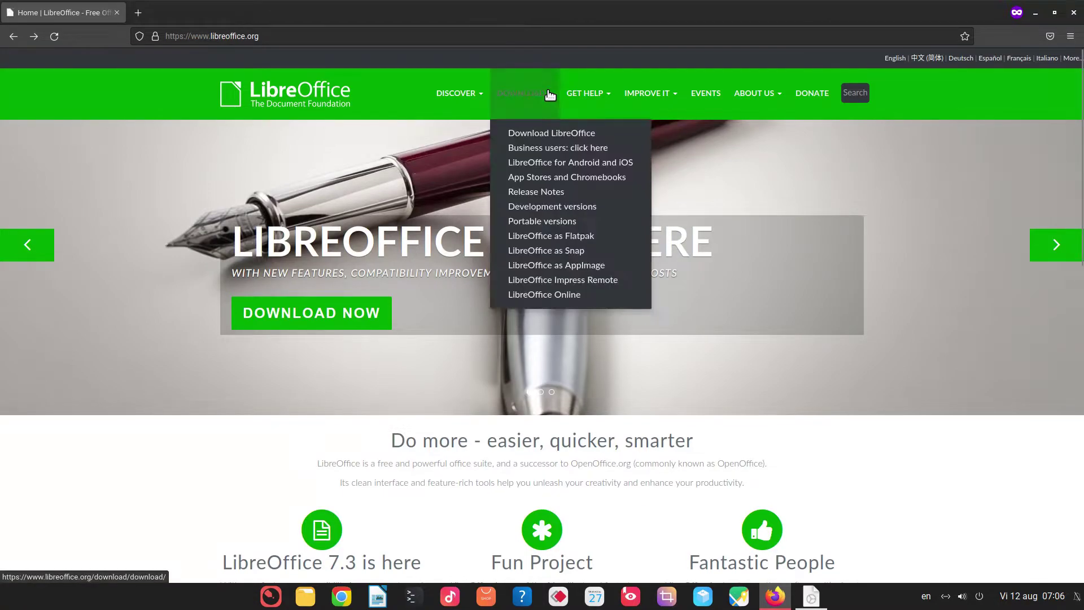
- Go to the Download LibreOffice page and scroll to the versions list (7.3.5, 7.3.4, 7.2.7, 7.4.0)
{"action": "left_click", "coordinate": [550, 131]}
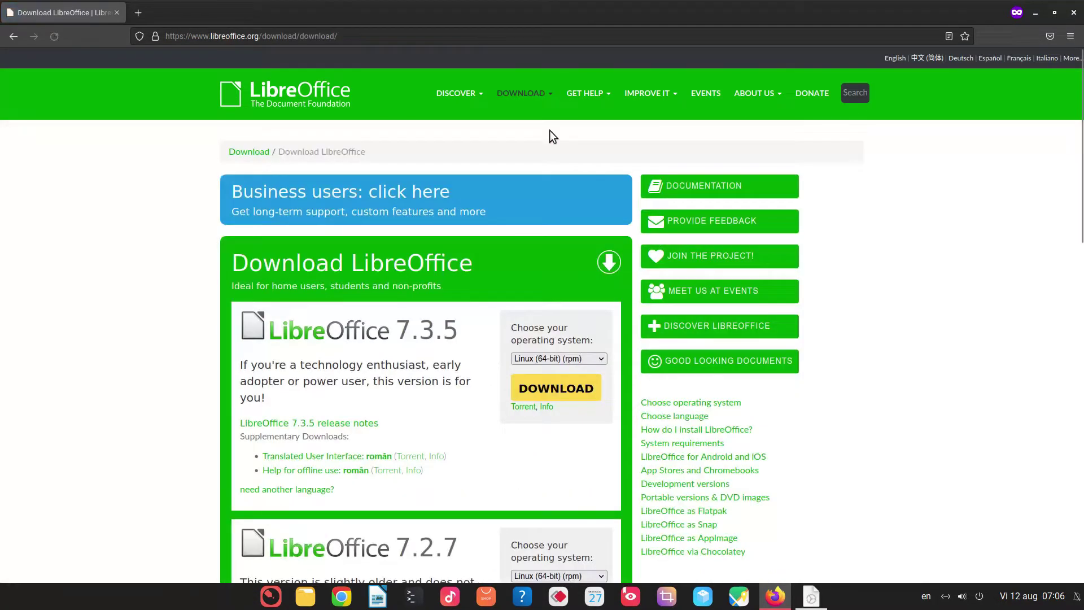
{"action": "scroll", "coordinate": [443, 310], "scroll_direction": "down", "scroll_amount": 3}
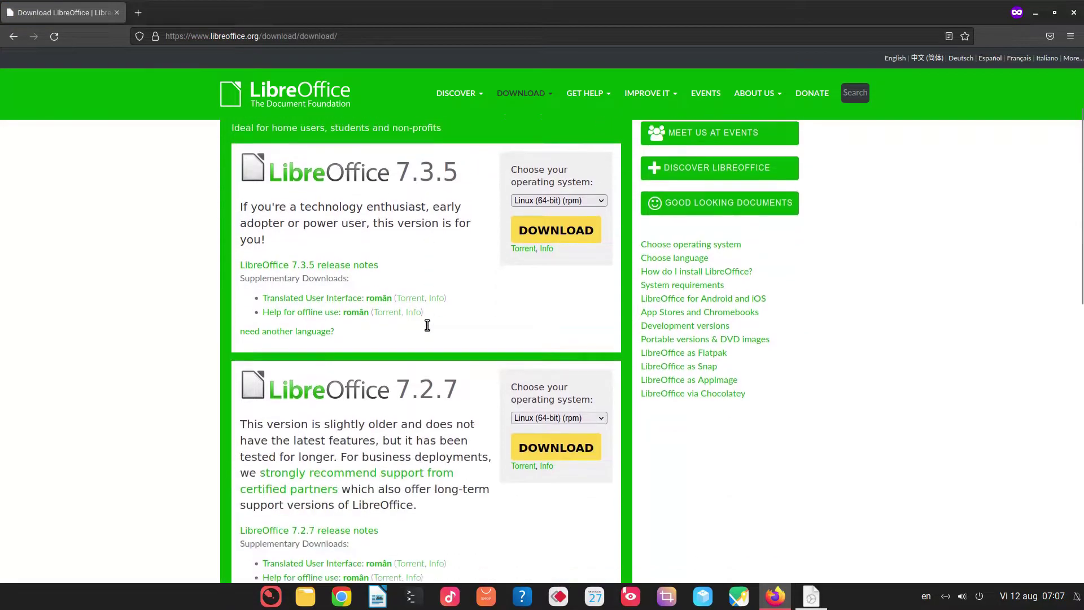
{"action": "scroll", "coordinate": [418, 361], "scroll_direction": "down", "scroll_amount": 10}
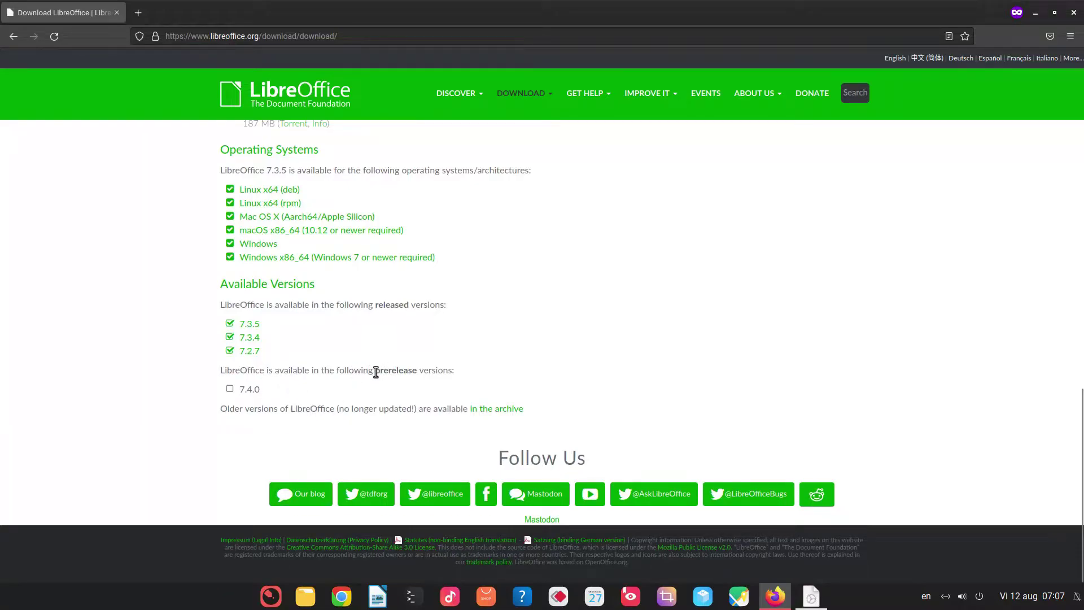
- Download the LibreOffice 7.4.0 prerelease as the Linux x64 (deb) tar.gz archive
{"action": "left_click", "coordinate": [255, 390]}
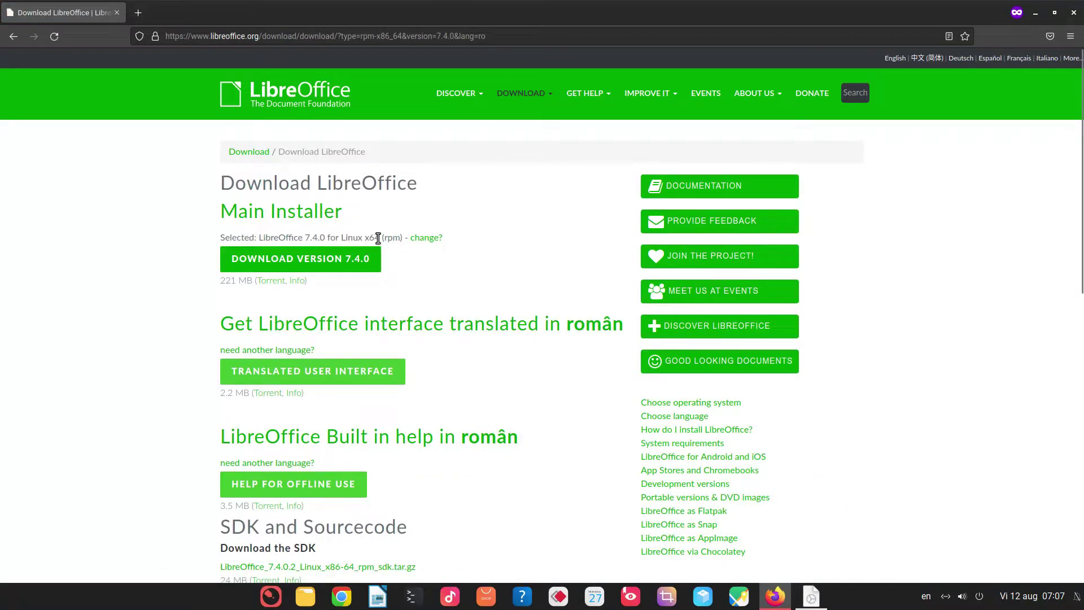
{"action": "left_click_drag", "start_coordinate": [383, 237], "coordinate": [400, 241]}
{"action": "left_click", "coordinate": [420, 240]}
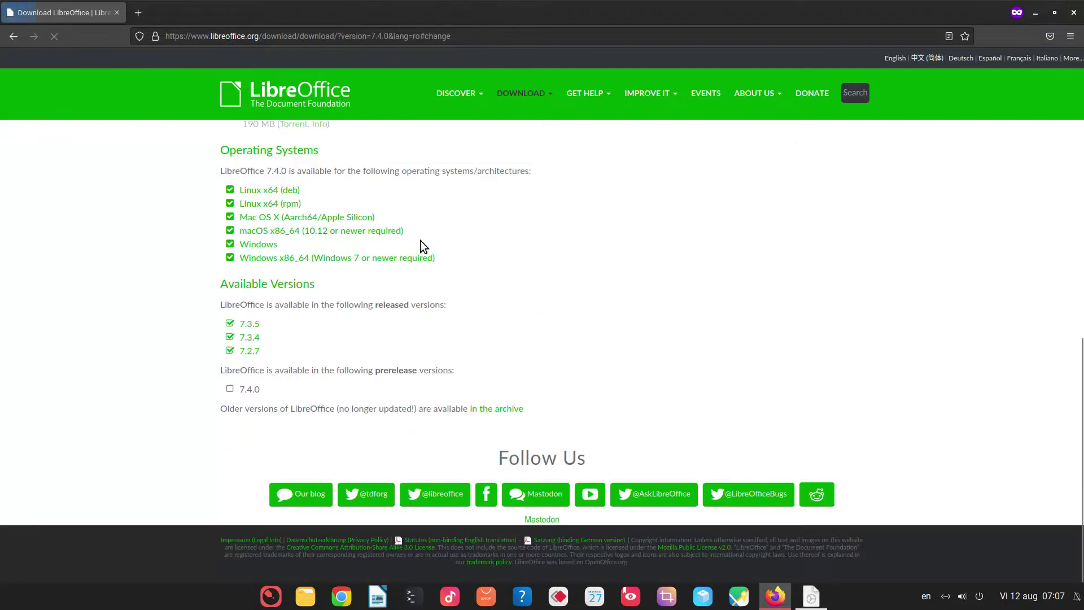
{"action": "left_click", "coordinate": [288, 192]}
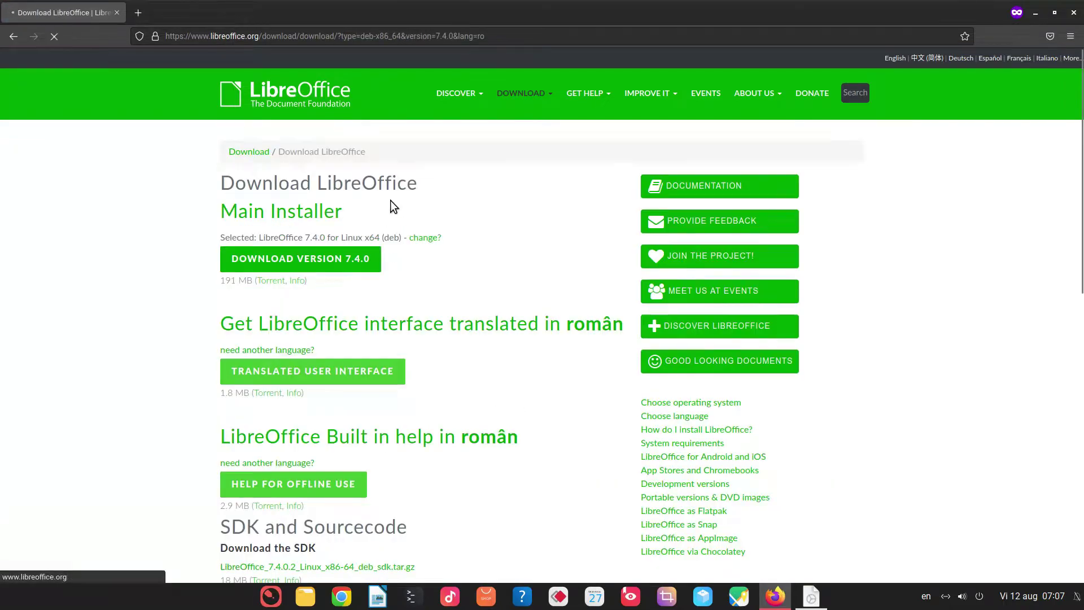
{"action": "left_click", "coordinate": [360, 261]}
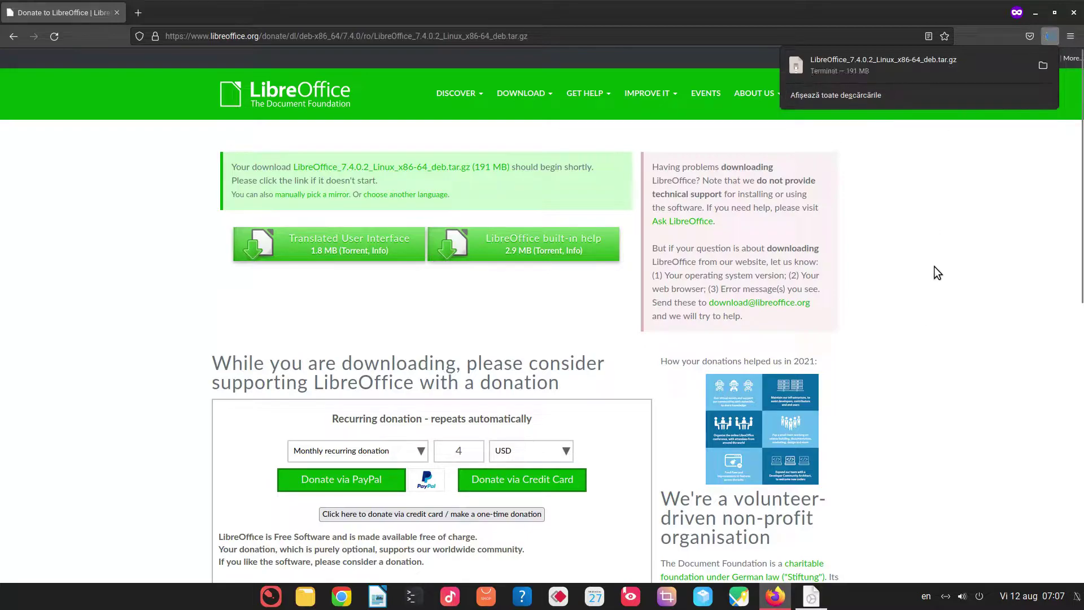
- Extract LibreOffice_7.4.0.2_Linux_x86-64_deb.tar.gz in place and open its DEBS folder
{"action": "left_click", "coordinate": [1042, 68]}
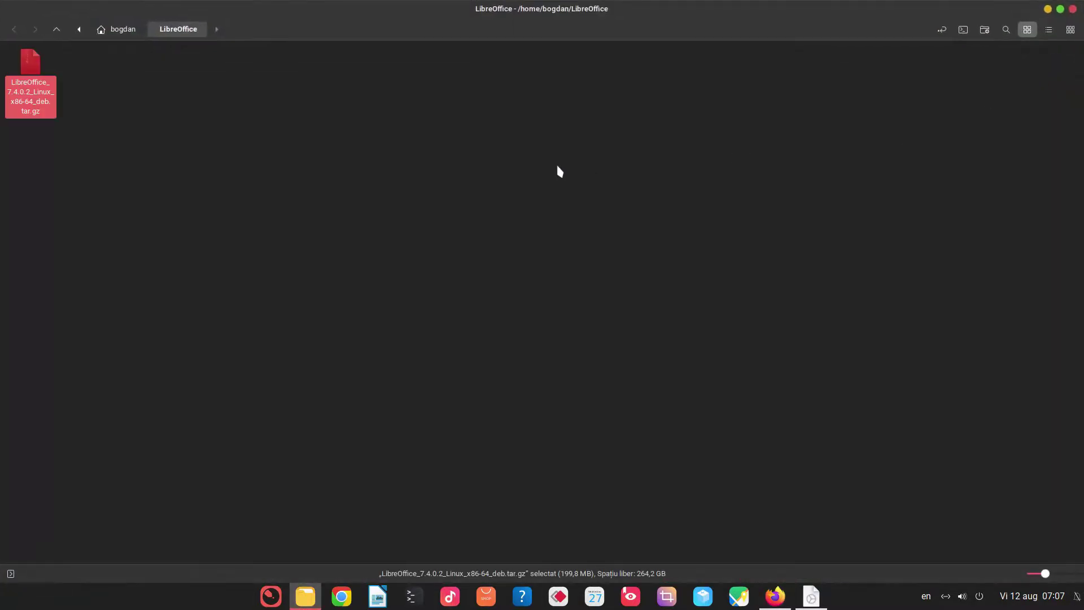
{"action": "right_click", "coordinate": [23, 60]}
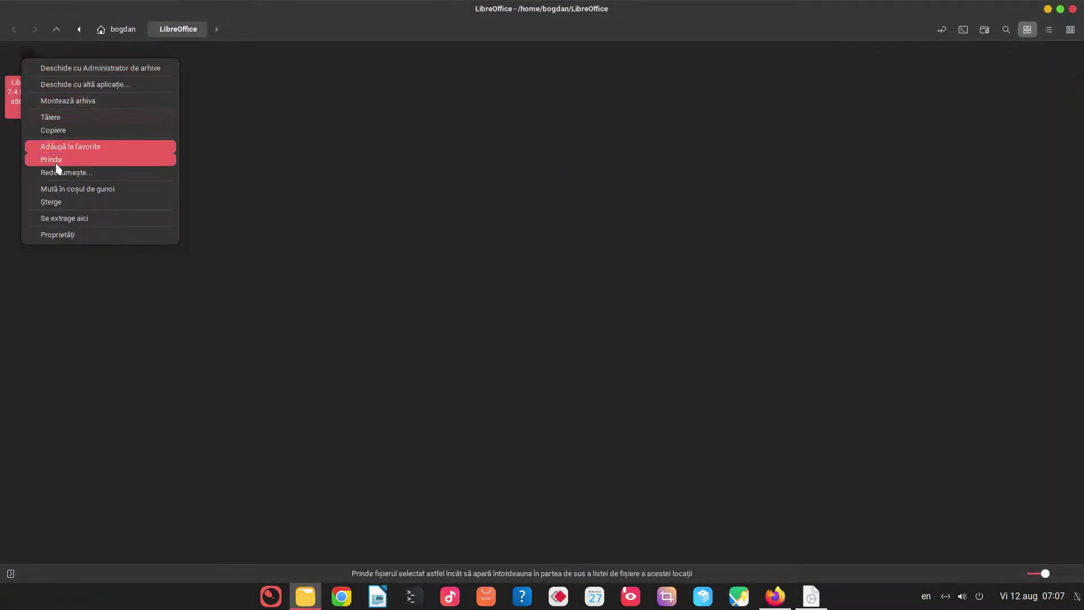
{"action": "left_click", "coordinate": [69, 218]}
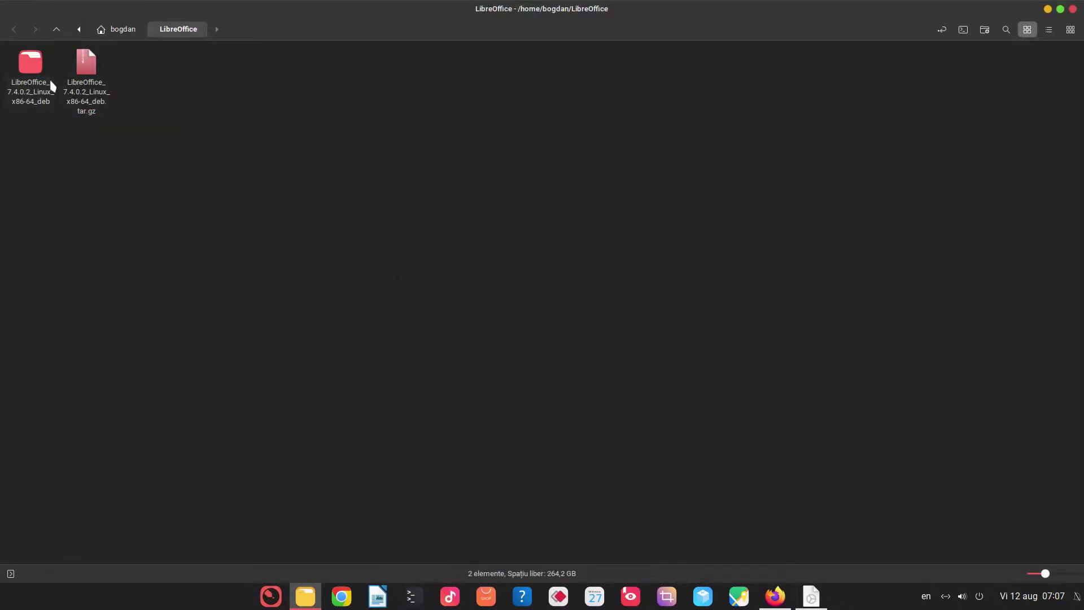
{"action": "double_click", "coordinate": [41, 68]}
{"action": "double_click", "coordinate": [39, 65]}
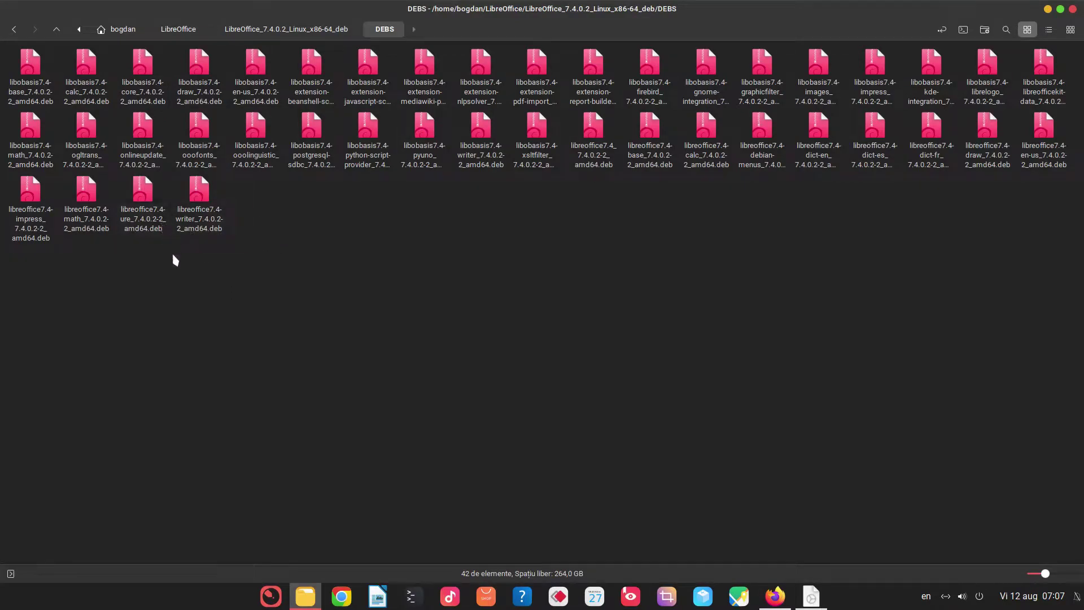
- Open a Tilix terminal in the DEBS folder and move its window lower
{"action": "right_click", "coordinate": [190, 271]}
{"action": "left_click", "coordinate": [645, 245]}
{"action": "left_click", "coordinate": [964, 34]}
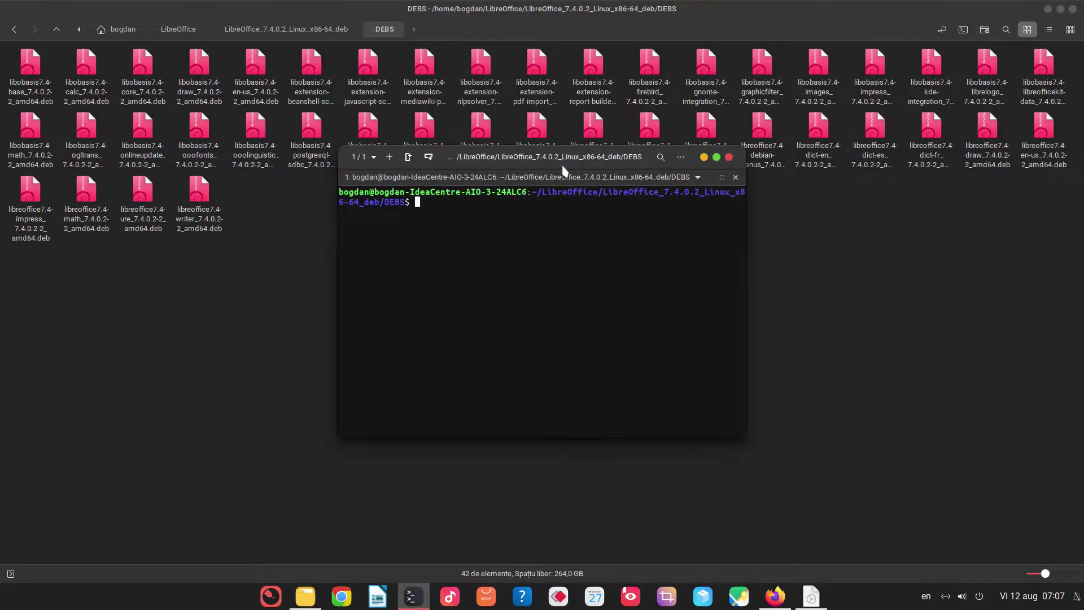
{"action": "left_click_drag", "start_coordinate": [553, 161], "coordinate": [484, 209]}
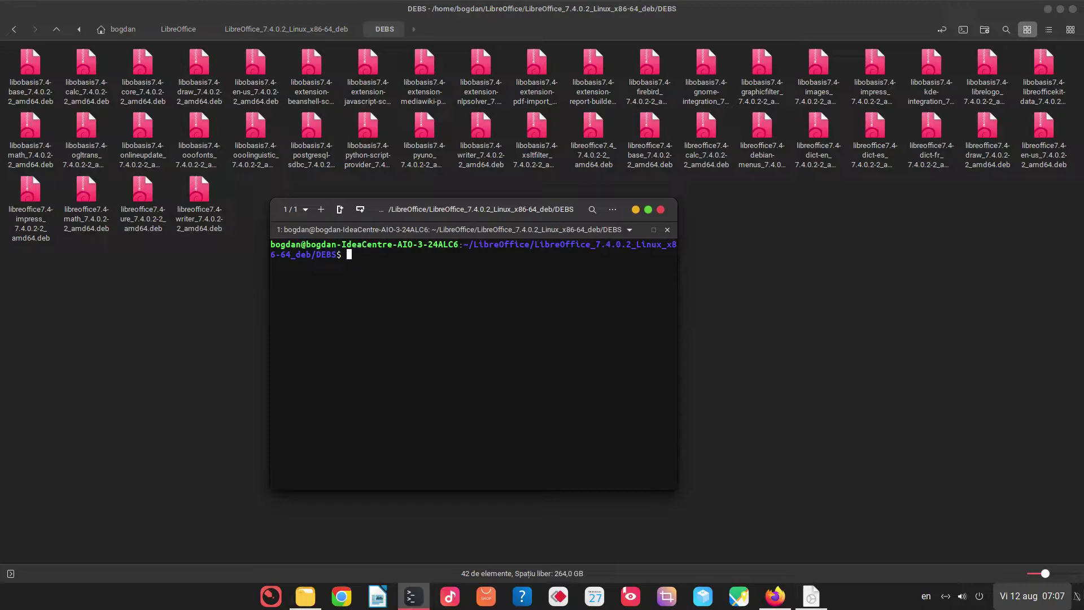
- Enlarge the terminal text and run sudo dpkg -i *.deb
{"action": "type", "text": "suod"}
{"action": "key", "text": "BackSpace"}
{"action": "key", "text": "BackSpace"}
{"action": "type", "text": "do"}
{"action": "key", "text": "ctrl+plus"}
{"action": "key", "text": "ctrl+plus"}
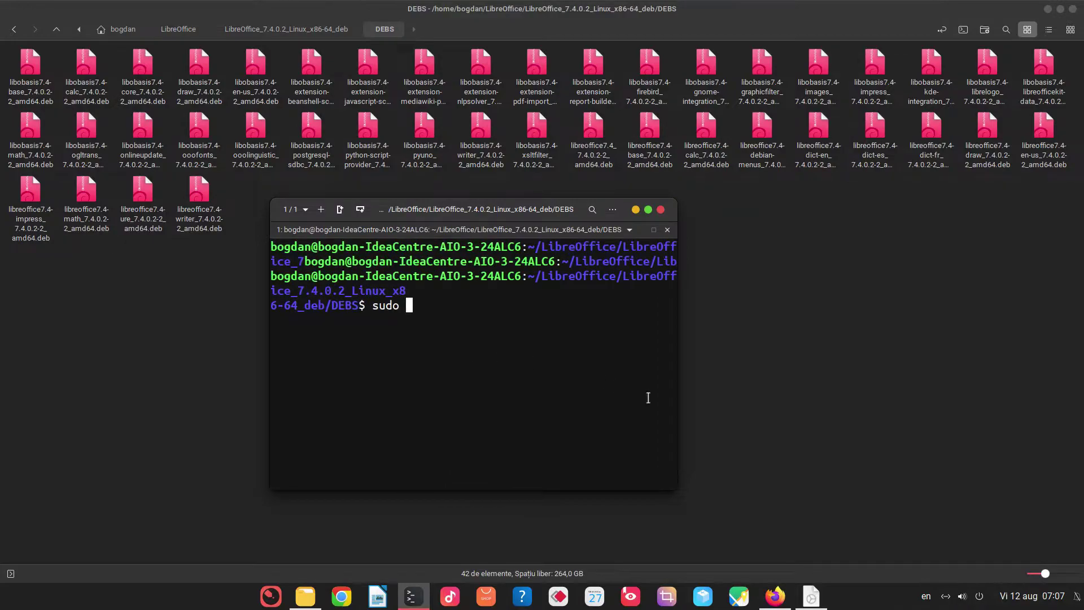
{"action": "type", "text": "dpkg -i *.deb"}
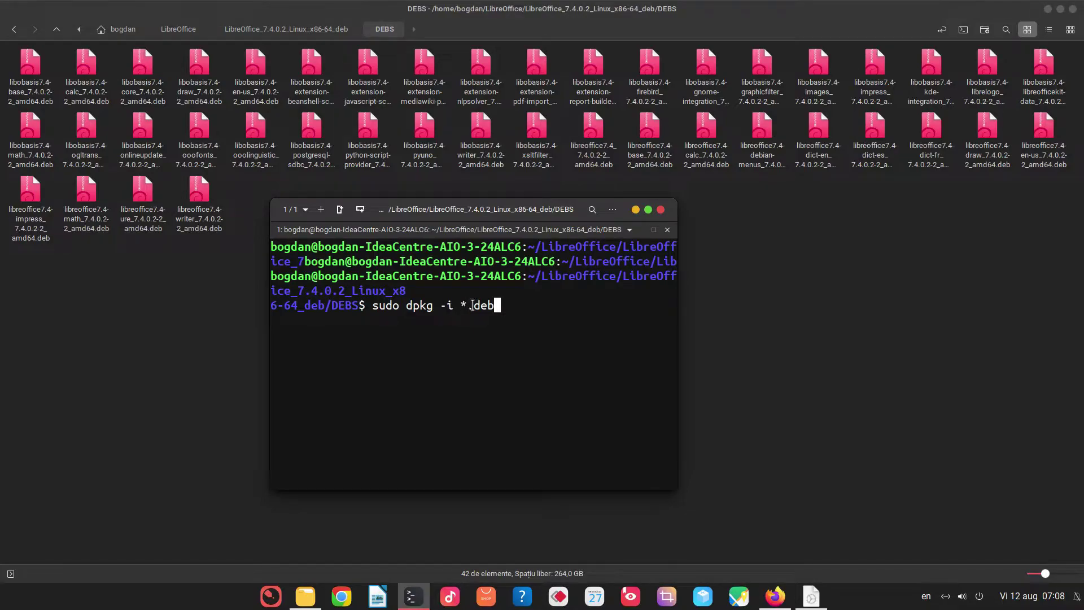
{"action": "key", "text": "Return"}
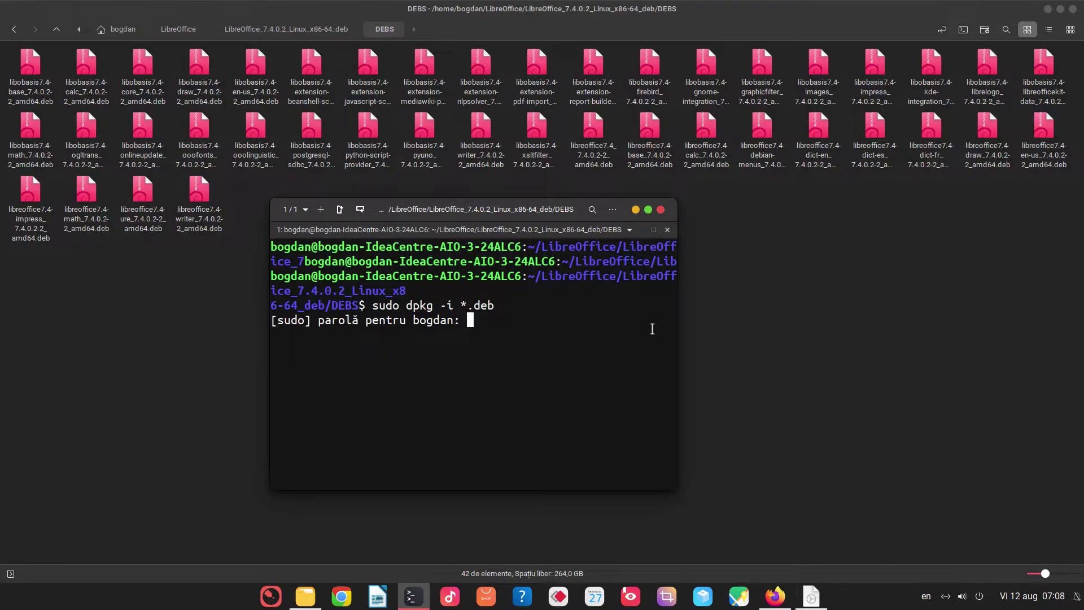
- Submit the sudo password, maximize Tilix, and close it once the 7.4.0.2 packages finish installing
{"action": "key", "text": "Return"}
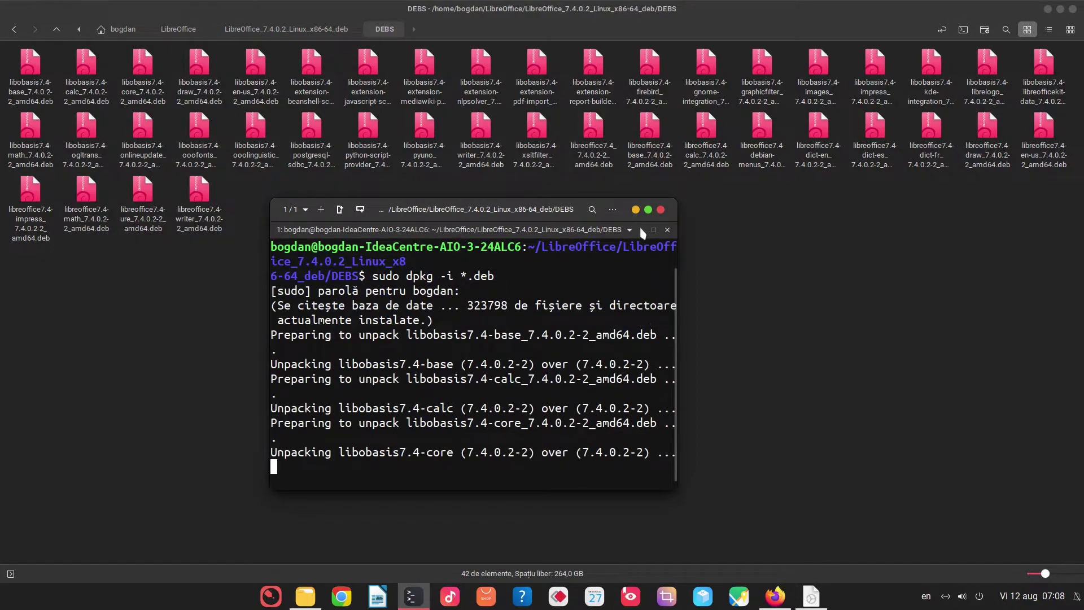
{"action": "left_click", "coordinate": [648, 210]}
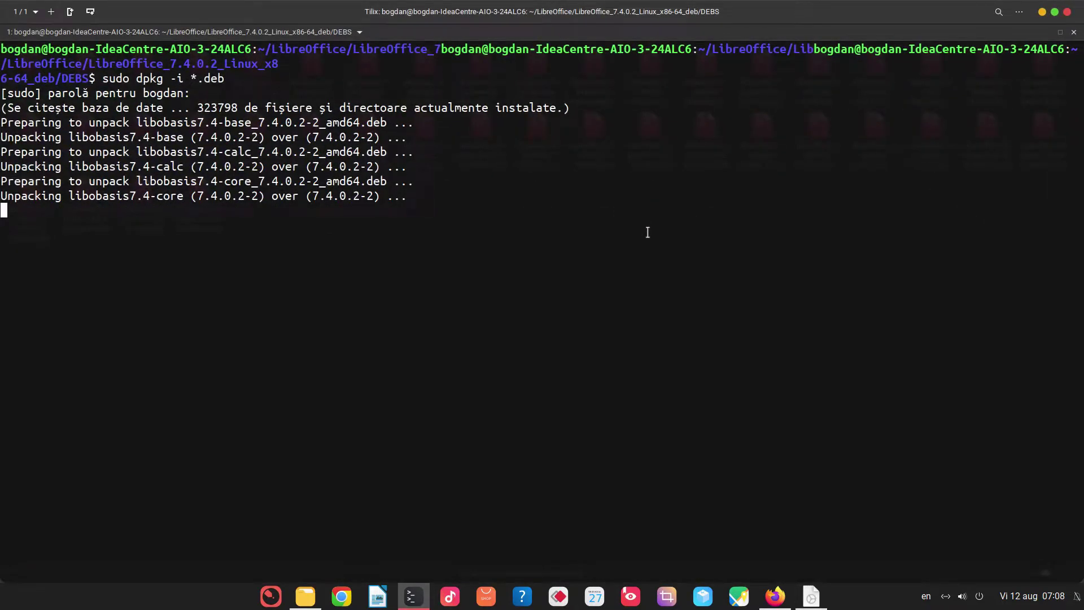
{"action": "left_click_drag", "start_coordinate": [289, 196], "coordinate": [380, 196]}
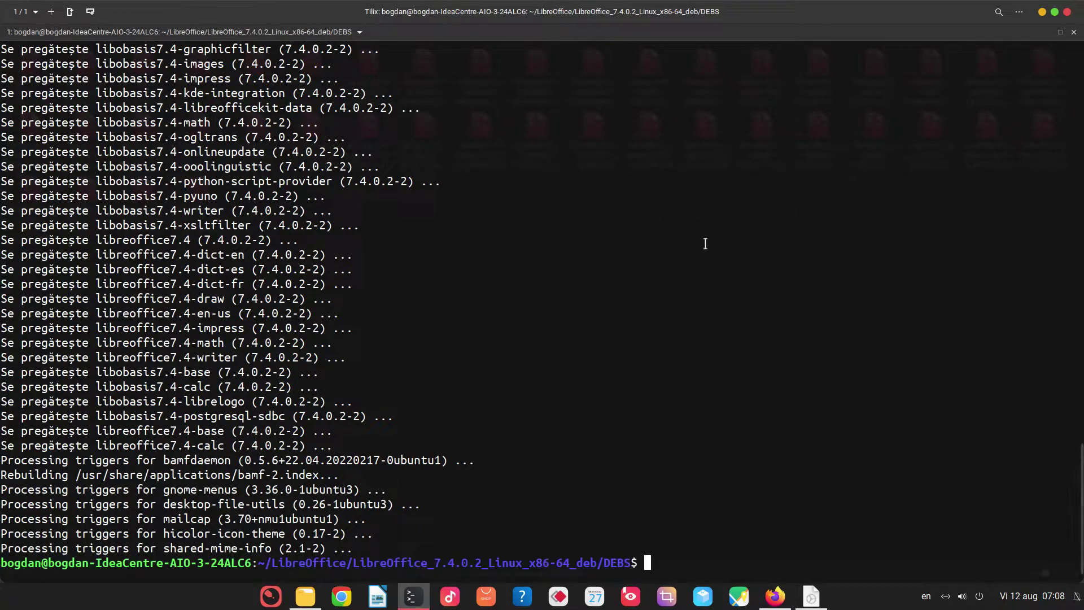
{"action": "left_click", "coordinate": [1074, 32]}
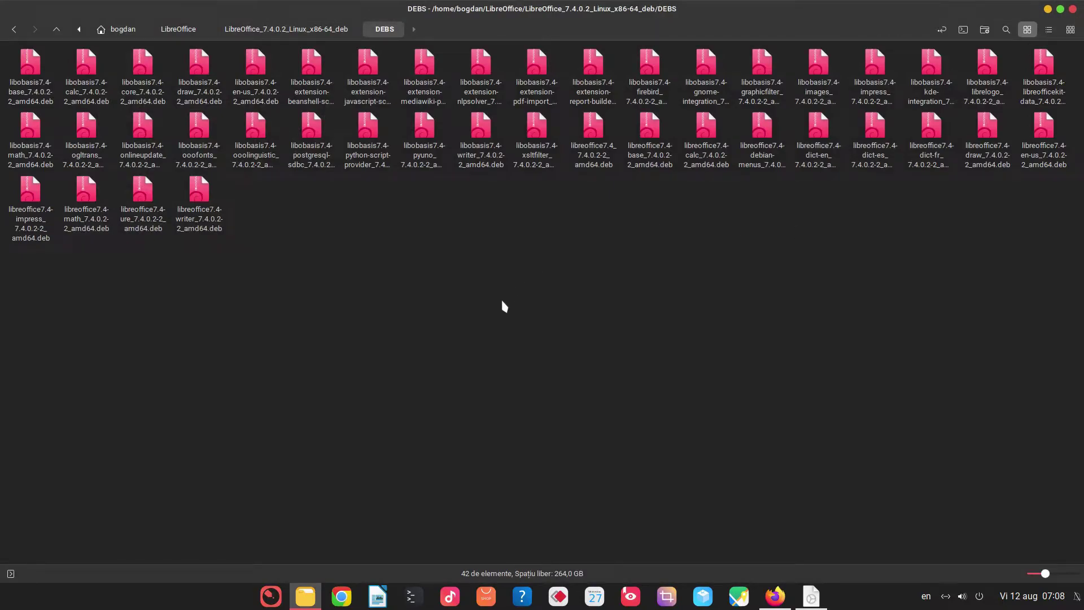
- Launch Writer and confirm in Help > About that version 7.4.0.2 is running
{"action": "left_click", "coordinate": [379, 595]}
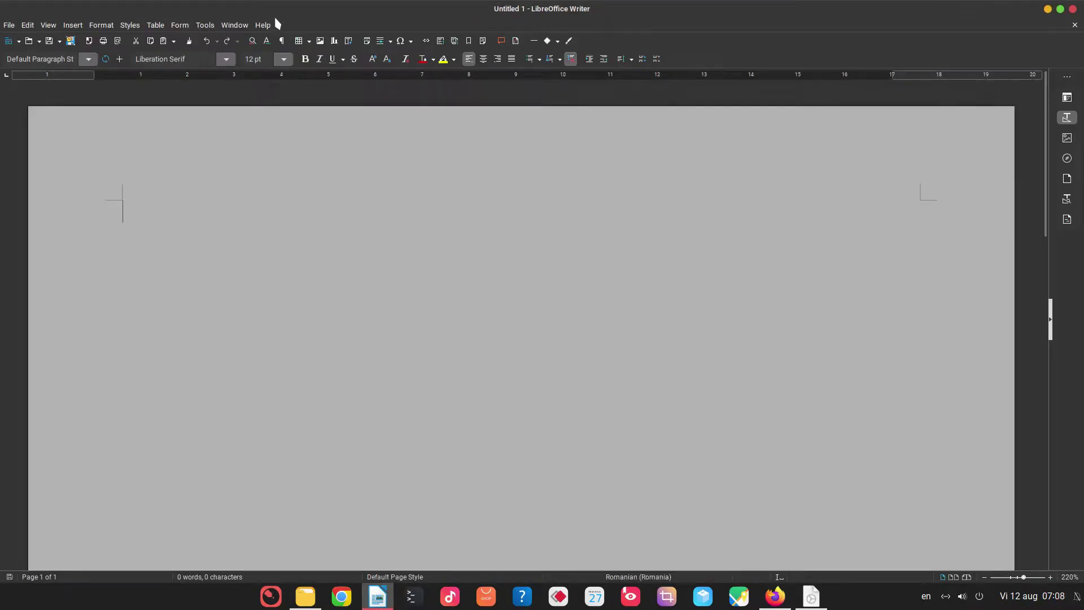
{"action": "left_click", "coordinate": [264, 25]}
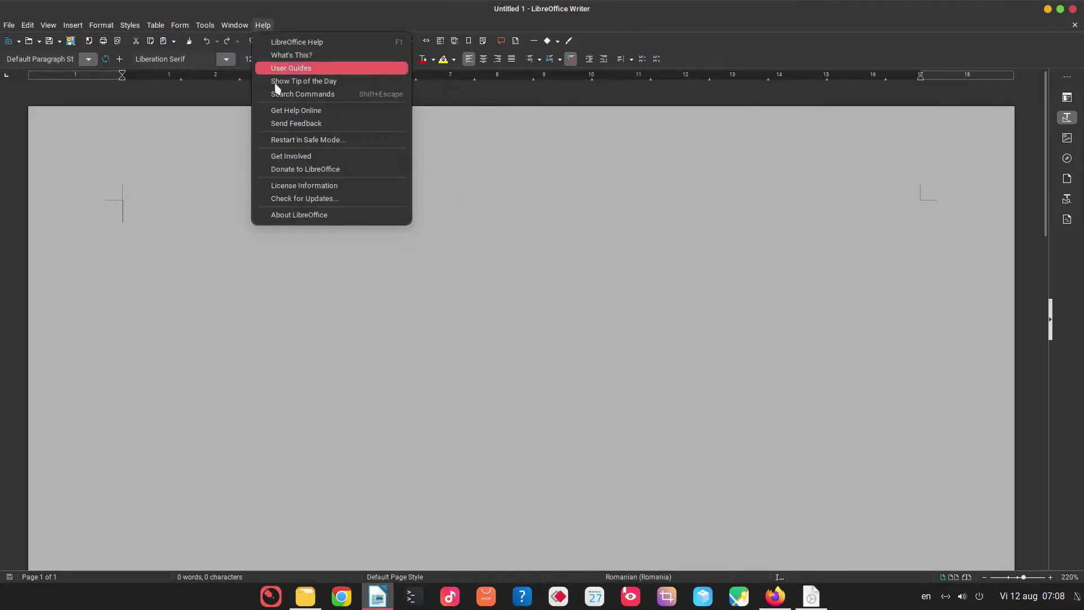
{"action": "left_click", "coordinate": [294, 214]}
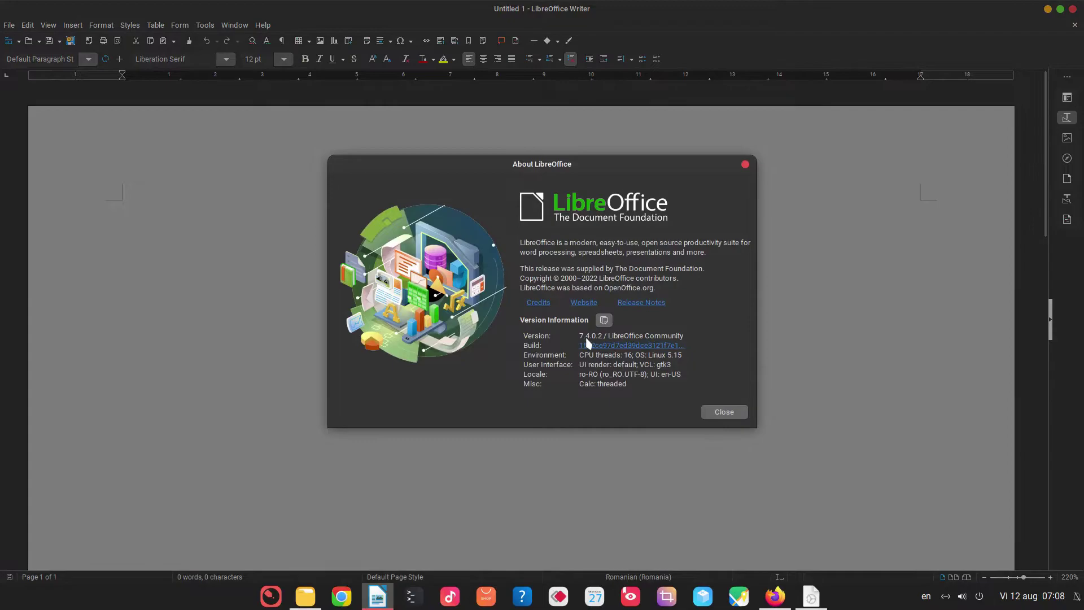
{"action": "left_click", "coordinate": [745, 164]}
{"action": "left_click", "coordinate": [263, 25]}
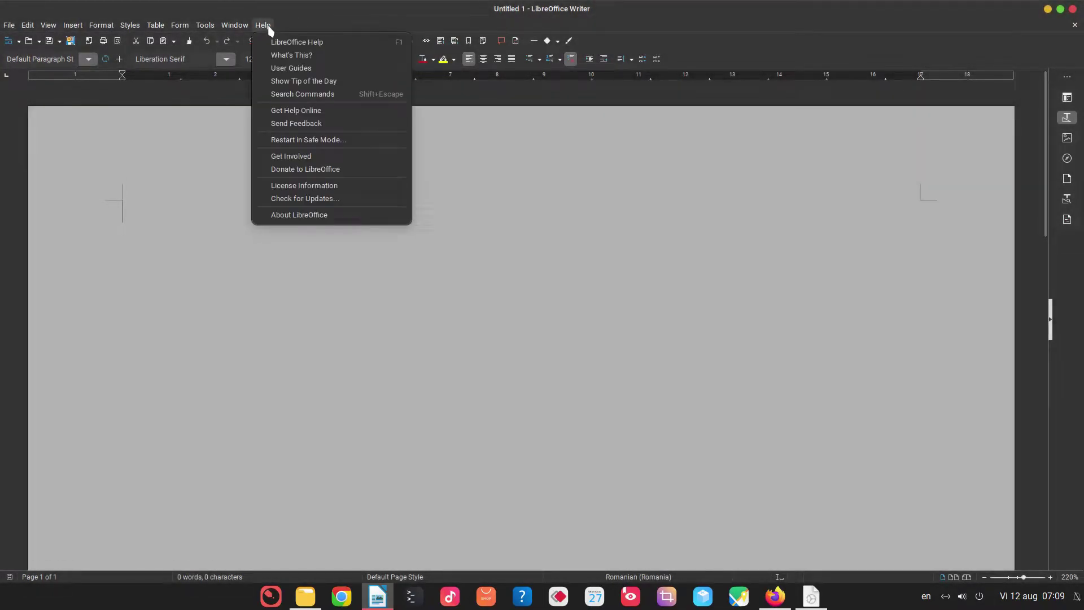
- Restart in Safe Mode and reset to factory settings, including interface modifications and the entire user profile
{"action": "left_click", "coordinate": [290, 141]}
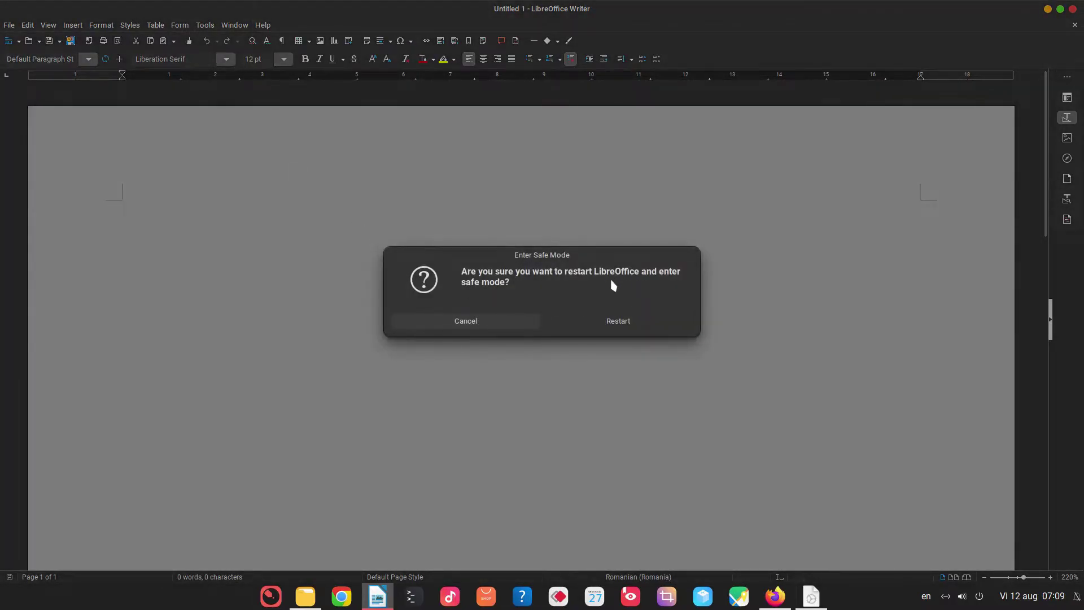
{"action": "left_click", "coordinate": [620, 318]}
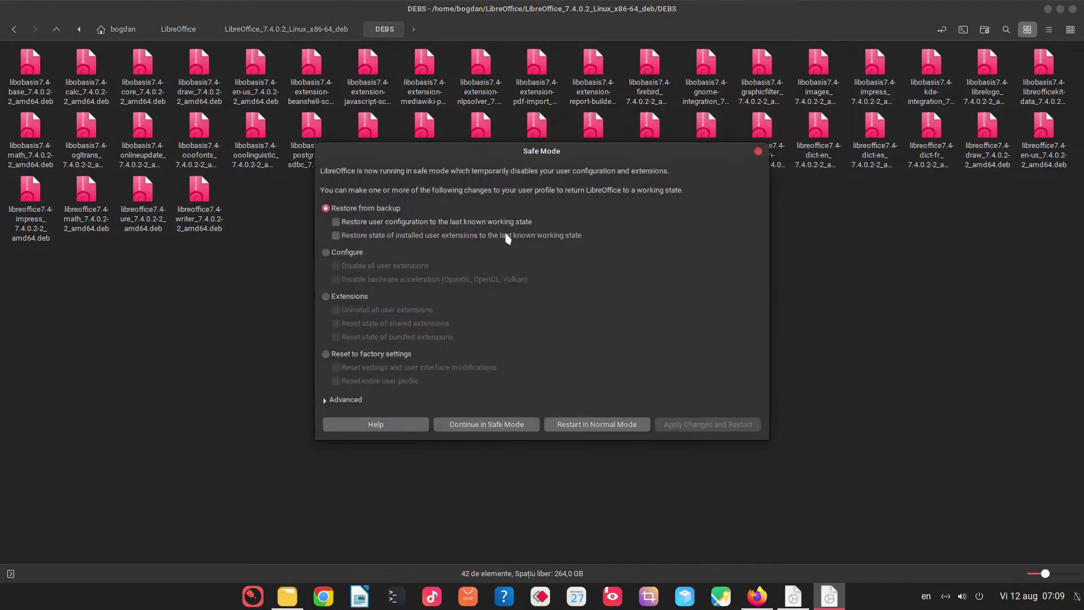
{"action": "left_click", "coordinate": [361, 353]}
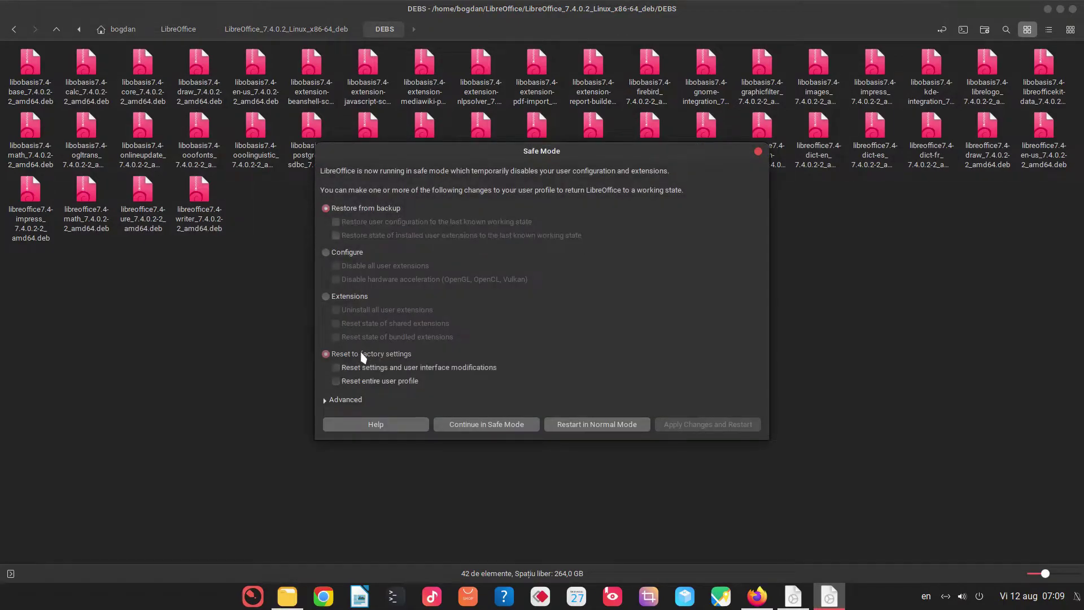
{"action": "left_click", "coordinate": [395, 367]}
{"action": "left_click", "coordinate": [394, 382]}
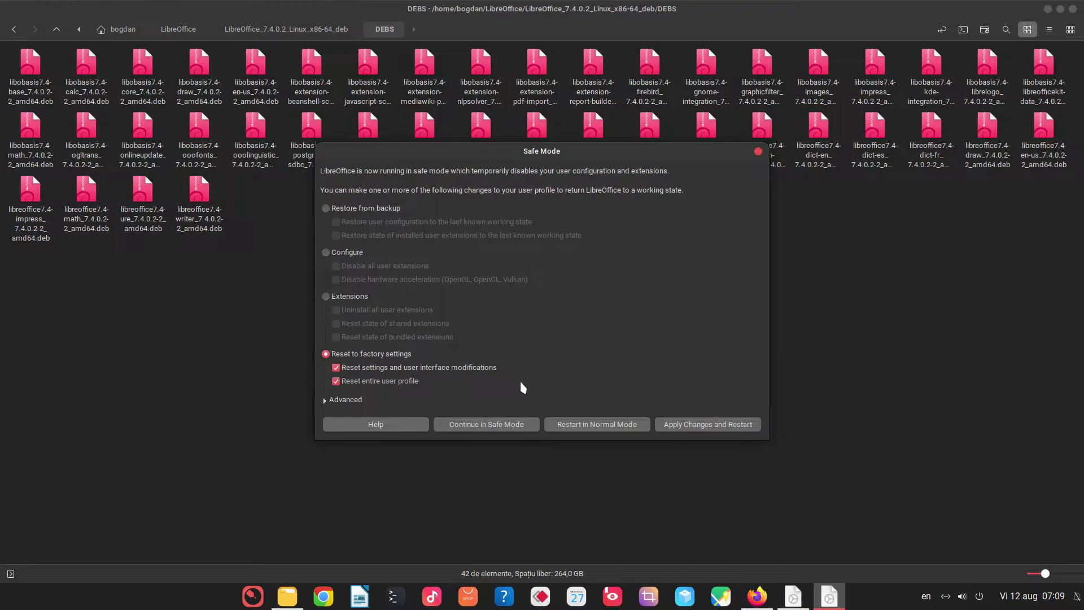
{"action": "left_click", "coordinate": [684, 427]}
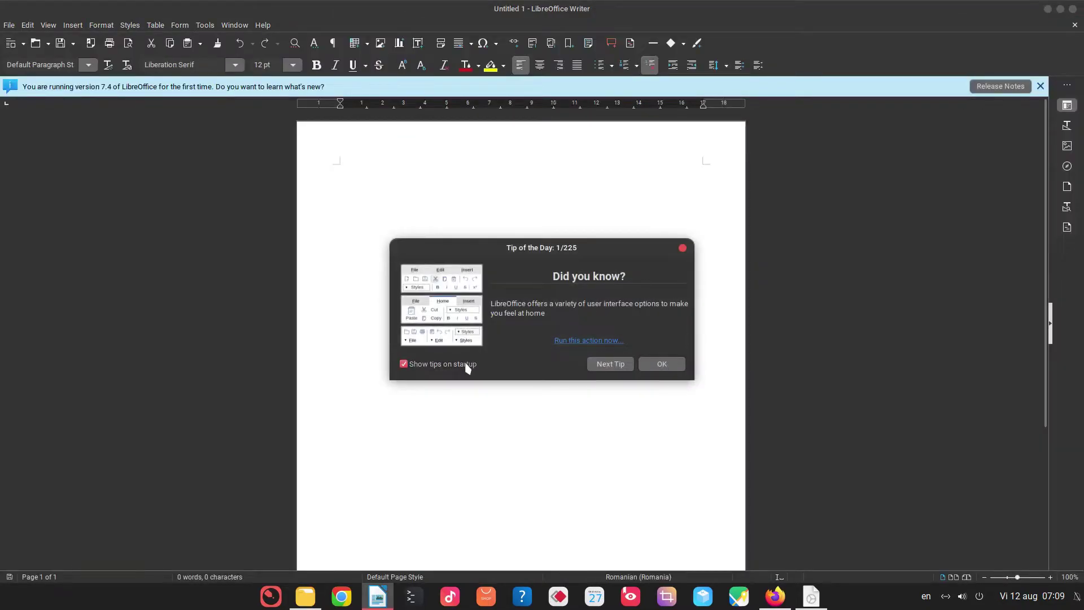
- Turn off Show tips on startup and dismiss the new version infobar
{"action": "left_click", "coordinate": [466, 364]}
{"action": "left_click", "coordinate": [662, 364]}
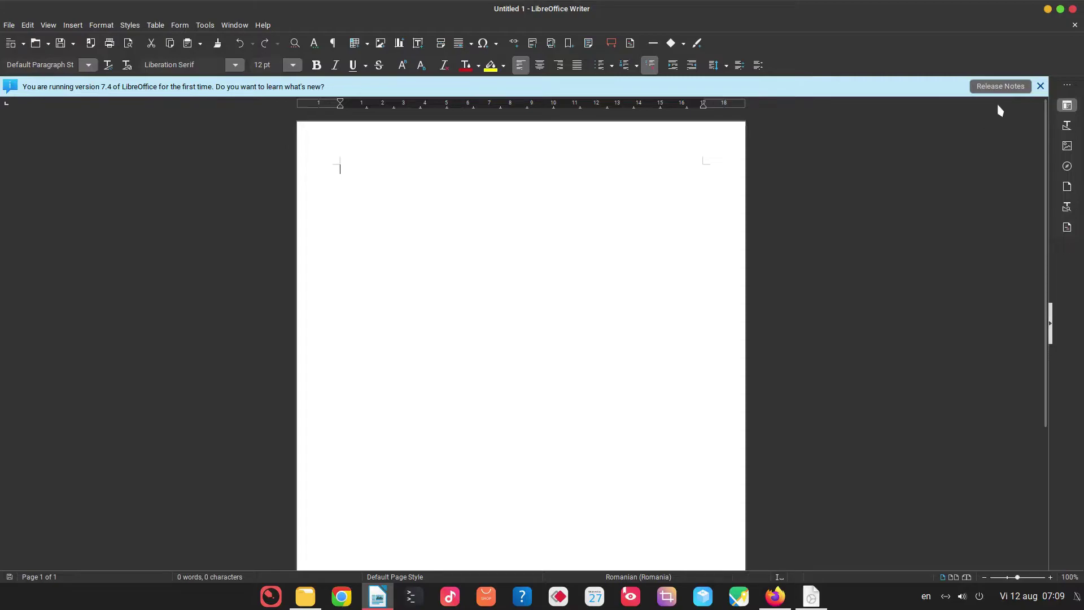
{"action": "left_click", "coordinate": [1039, 86]}
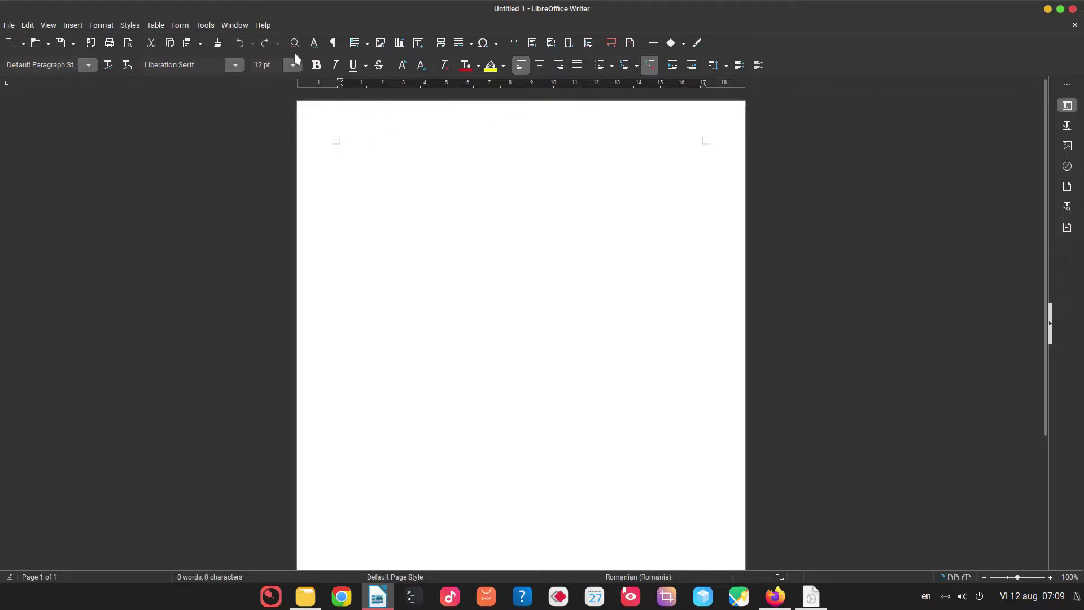
- In Tools > Options, enter the user's first name and switch off Send crash reports
{"action": "left_click", "coordinate": [262, 24]}
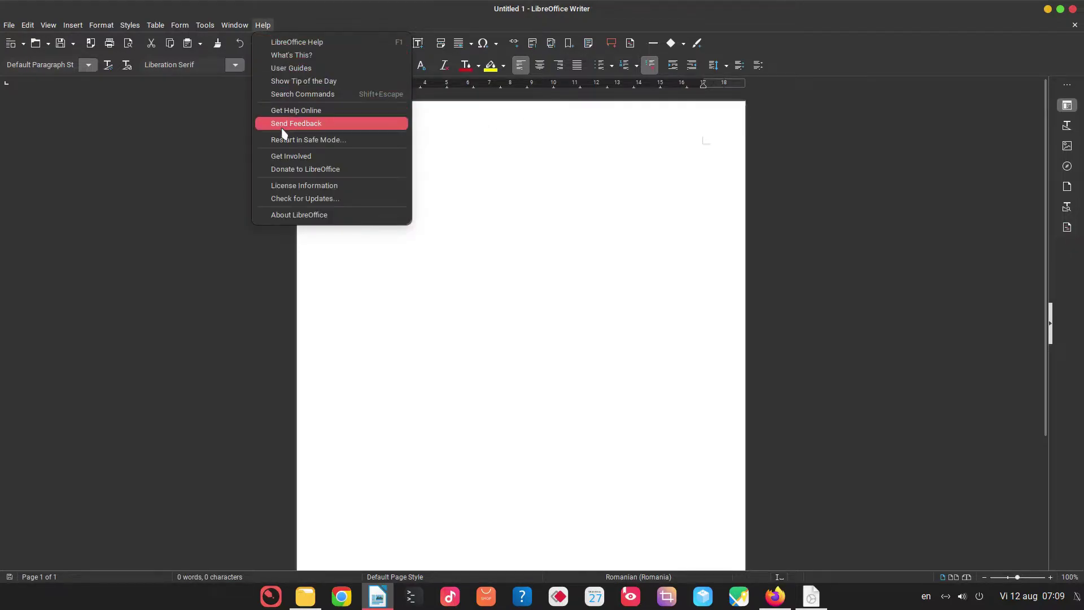
{"action": "mouse_move", "coordinate": [213, 25]}
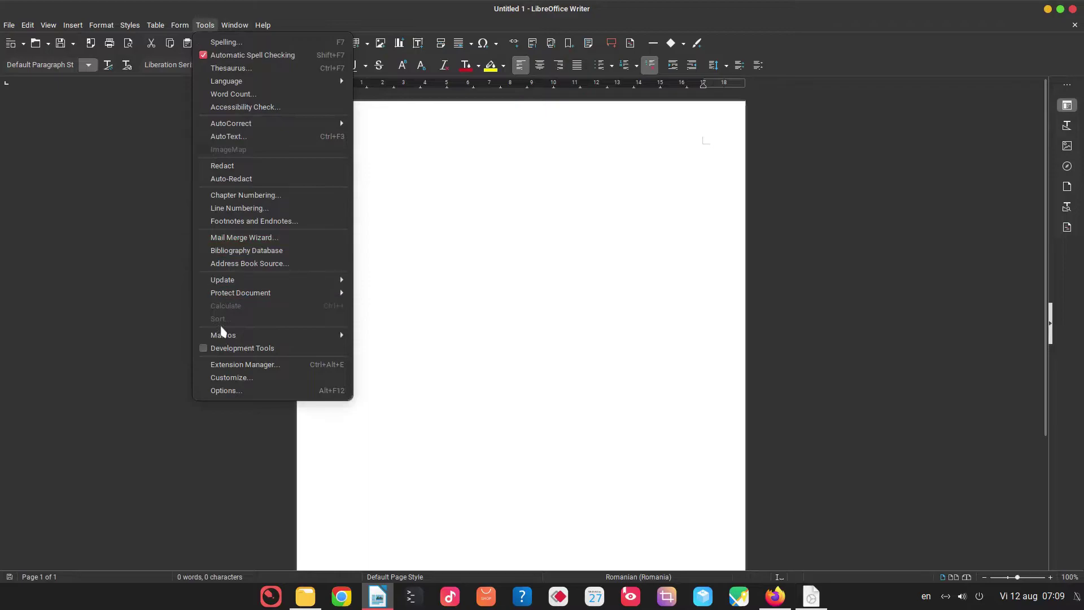
{"action": "left_click", "coordinate": [219, 389]}
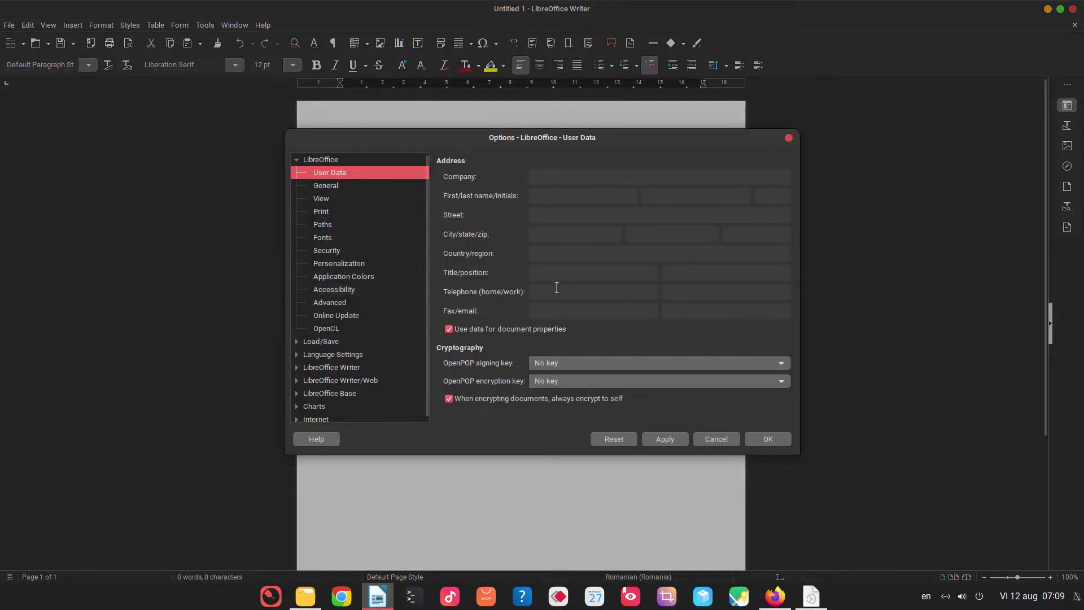
{"action": "left_click", "coordinate": [540, 196]}
{"action": "type", "text": "J"}
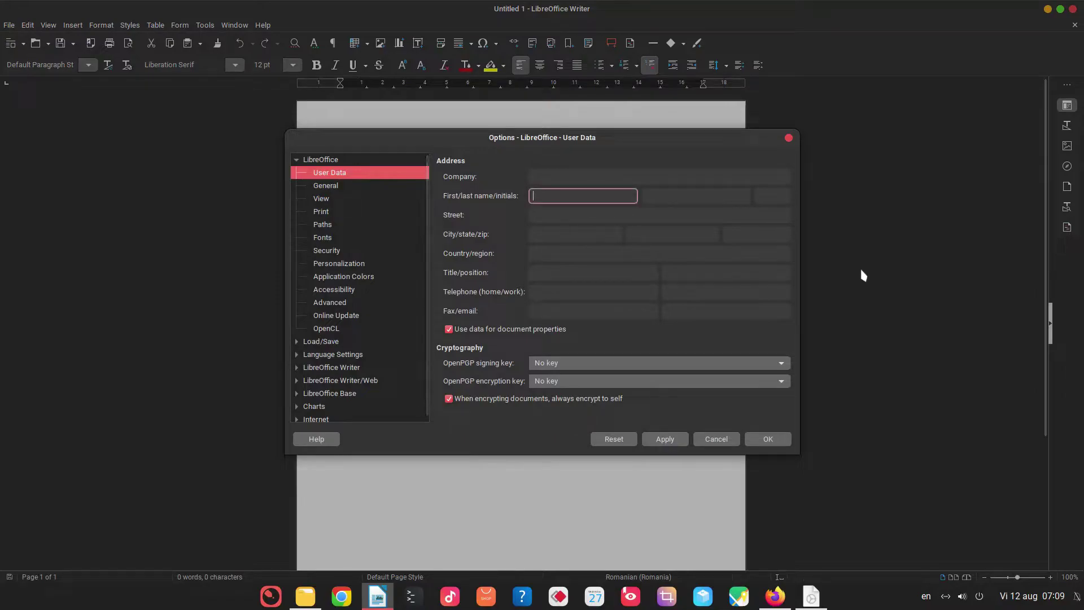
{"action": "type", "text": "oe Doe"}
{"action": "key", "text": "Tab"}
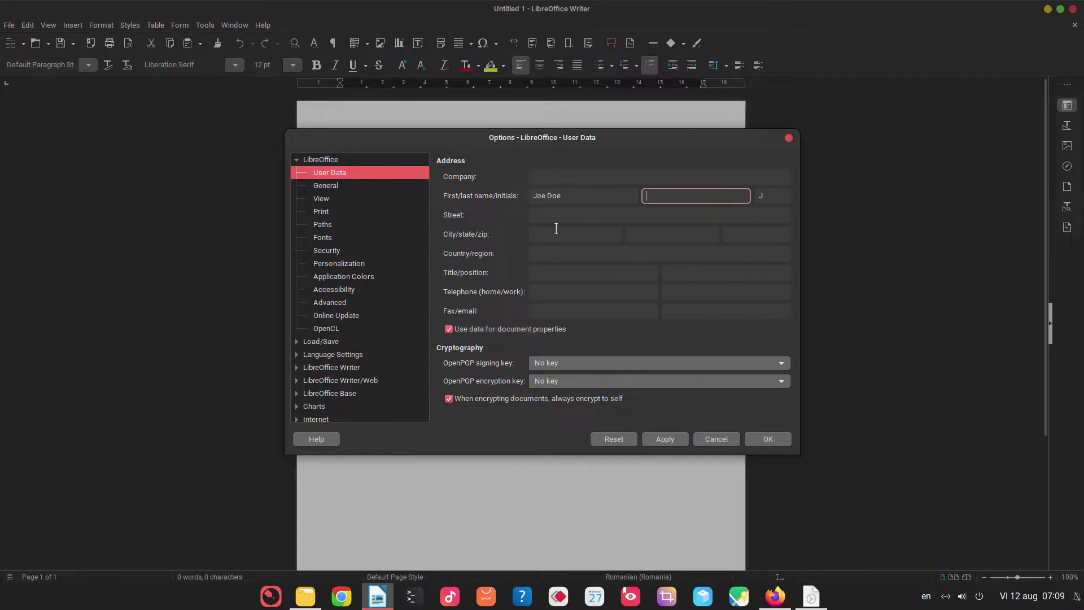
{"action": "left_click", "coordinate": [366, 185]}
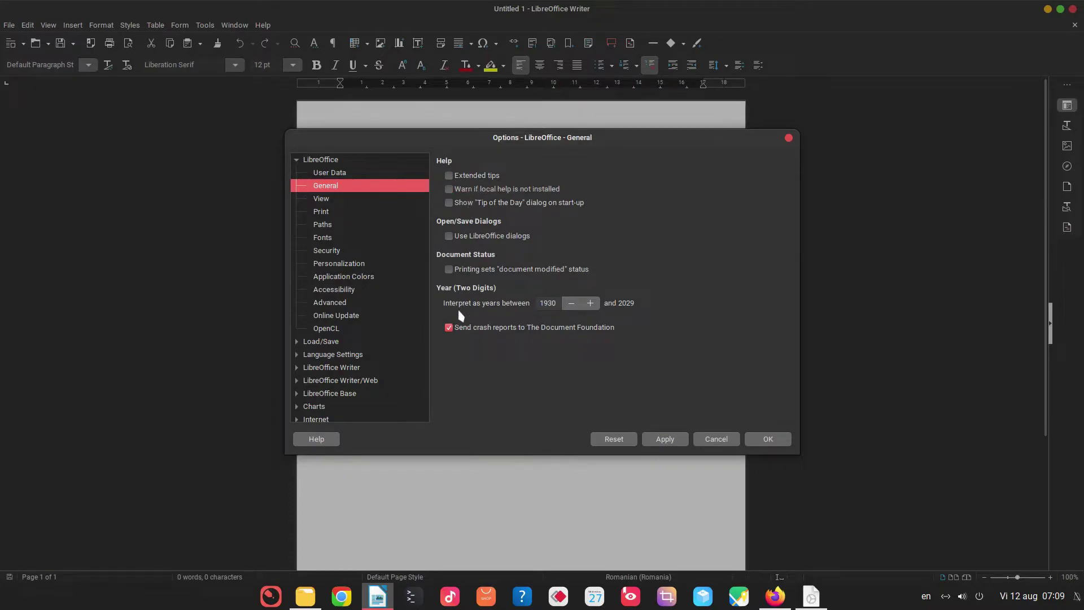
{"action": "left_click", "coordinate": [481, 328]}
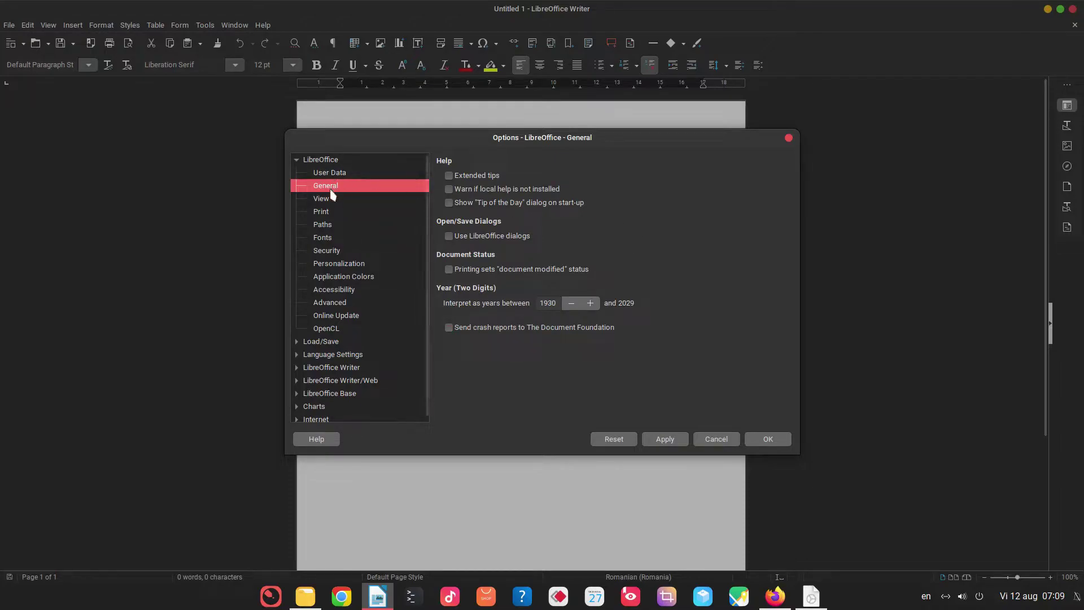
- Set Toolbar, Notebookbar and Sidebar icon sizes to Small on the View page and apply
{"action": "left_click", "coordinate": [367, 200]}
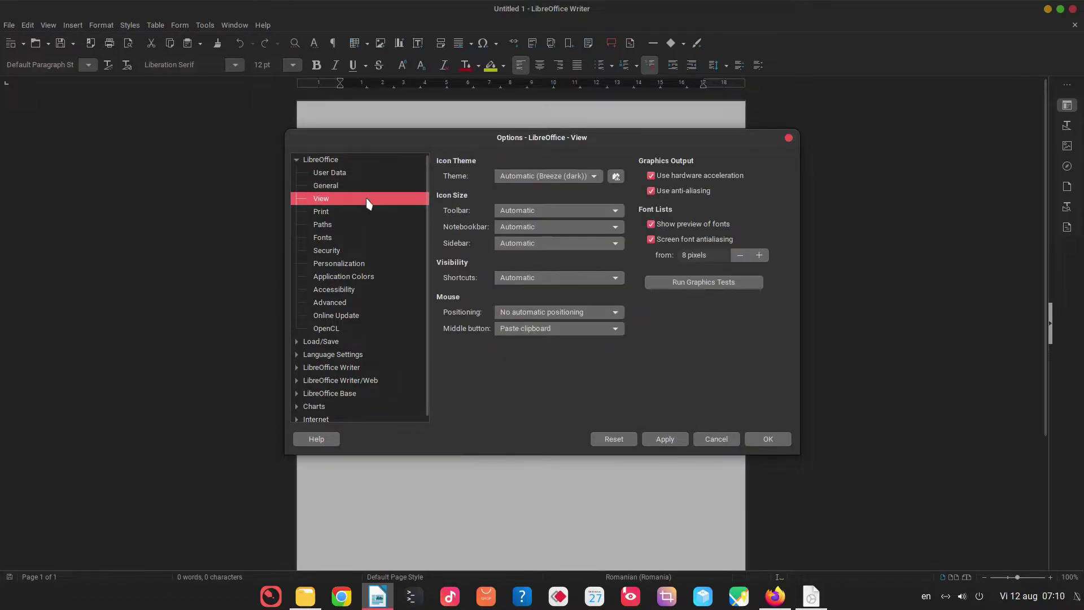
{"action": "left_click", "coordinate": [509, 179]}
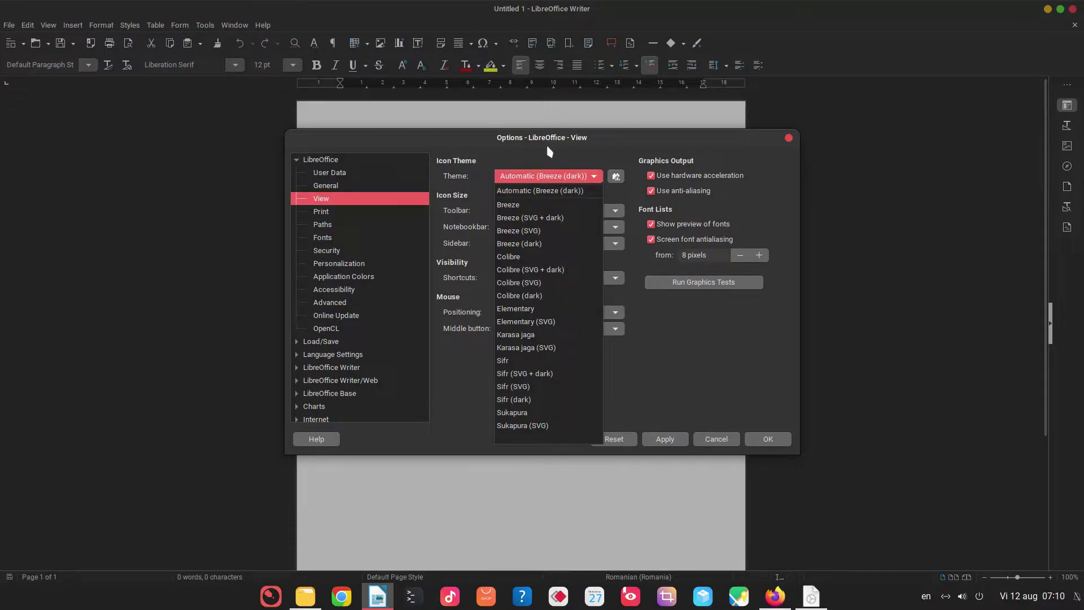
{"action": "left_click", "coordinate": [607, 171]}
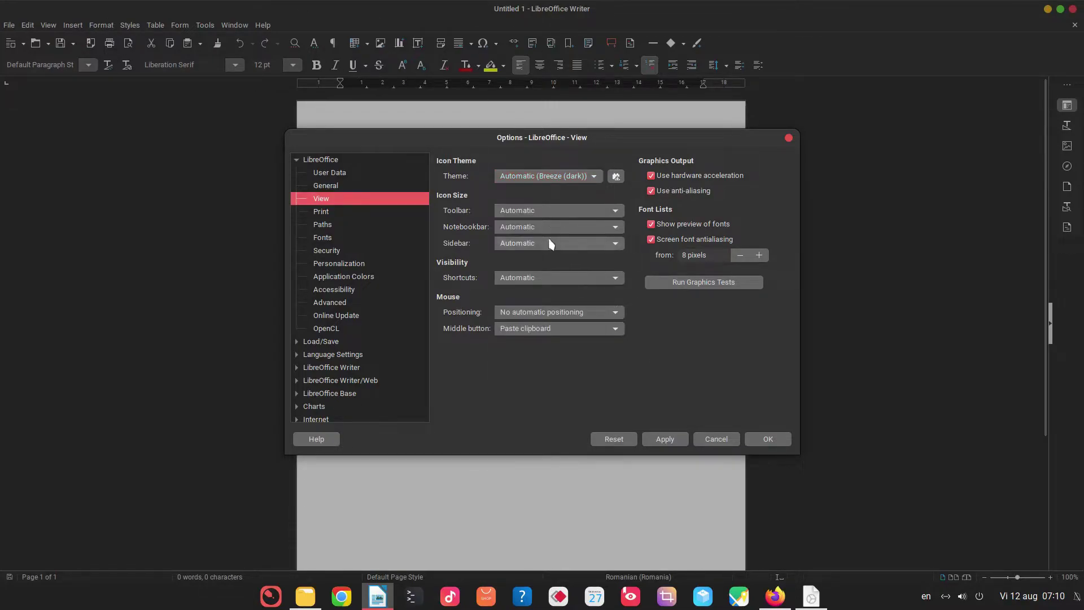
{"action": "left_click", "coordinate": [544, 218]}
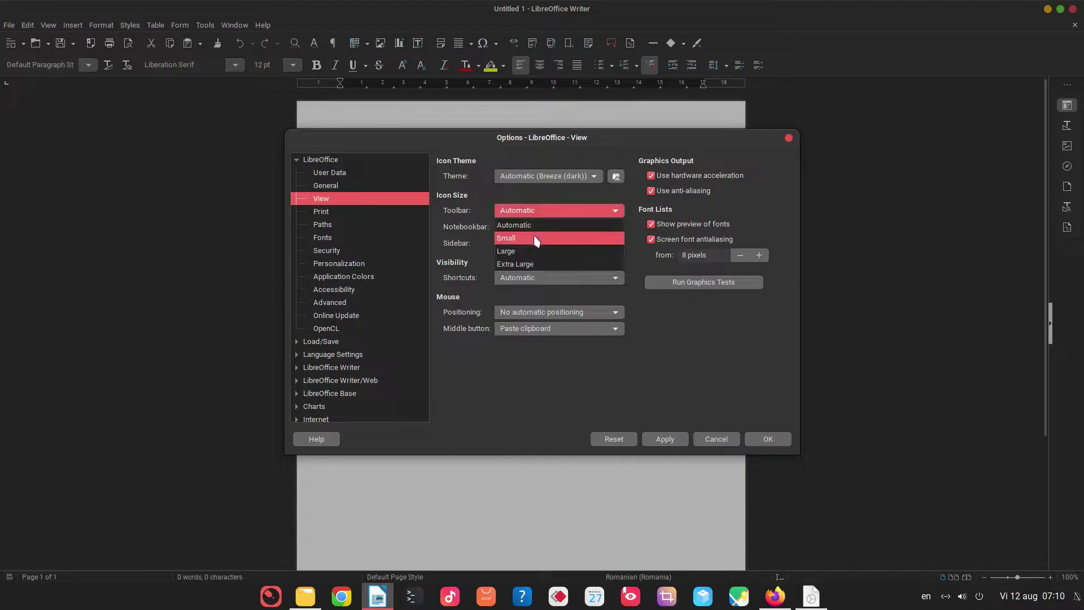
{"action": "left_click", "coordinate": [535, 241]}
{"action": "left_click", "coordinate": [533, 227]}
{"action": "left_click", "coordinate": [530, 249]}
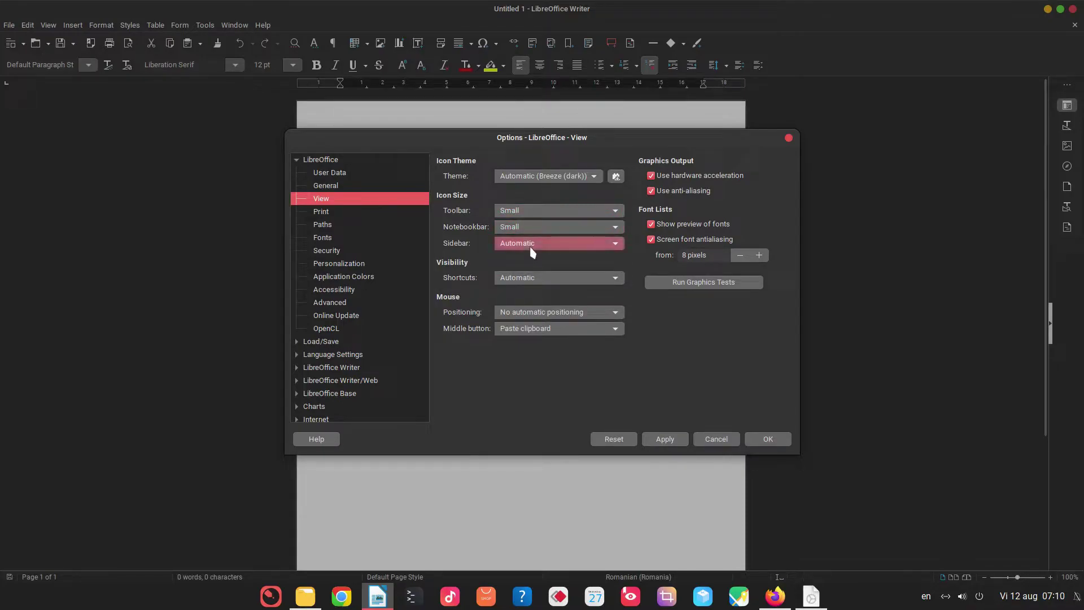
{"action": "left_click", "coordinate": [533, 271]}
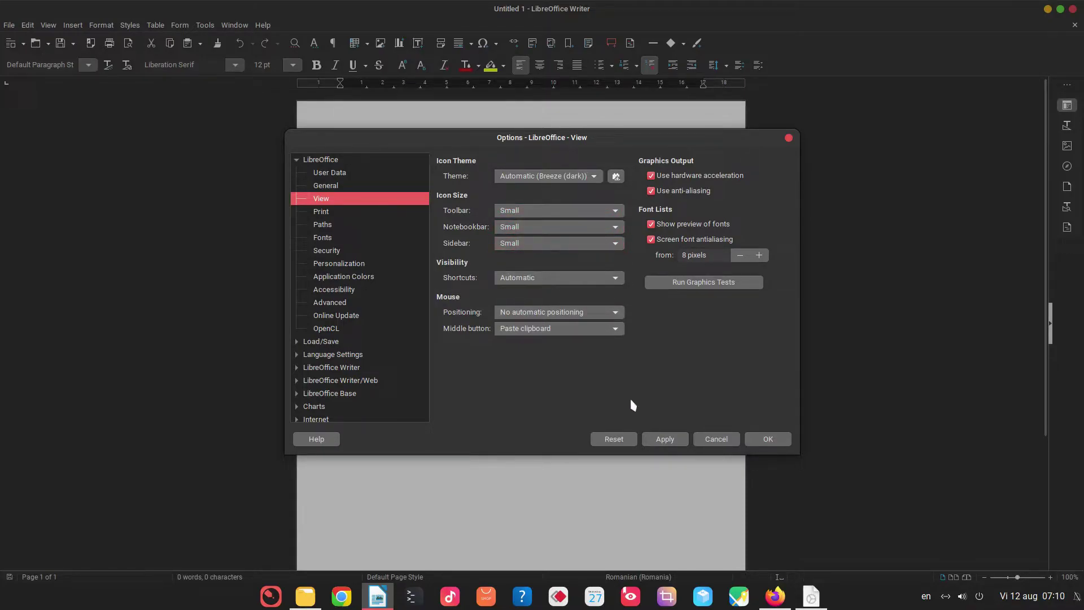
{"action": "left_click", "coordinate": [664, 438]}
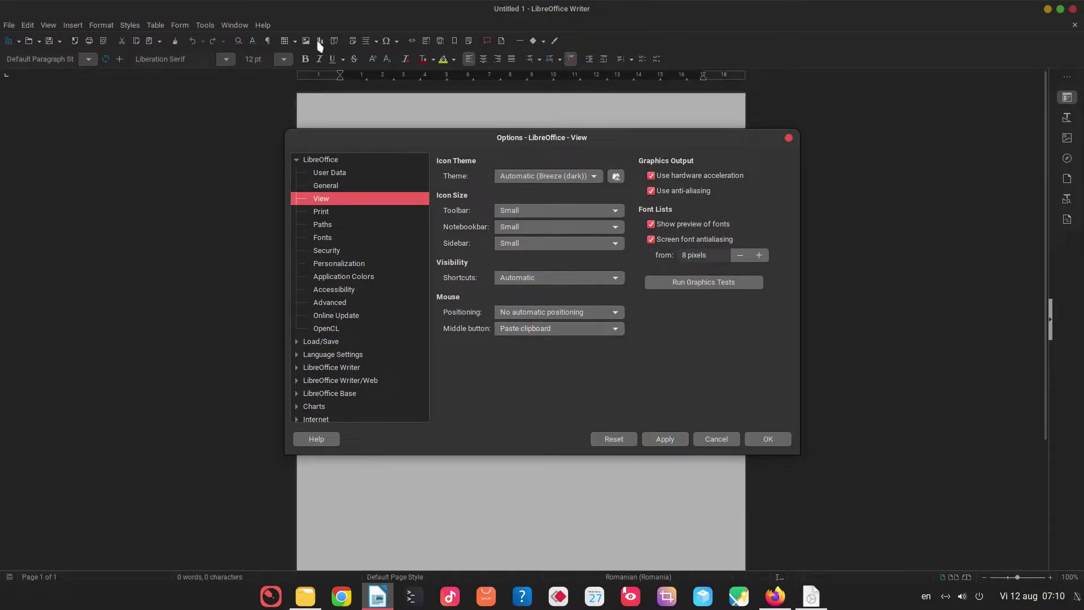
- On the Print page, enable the Paper size warning and leave Convert colors to grayscale off
{"action": "left_click", "coordinate": [365, 215]}
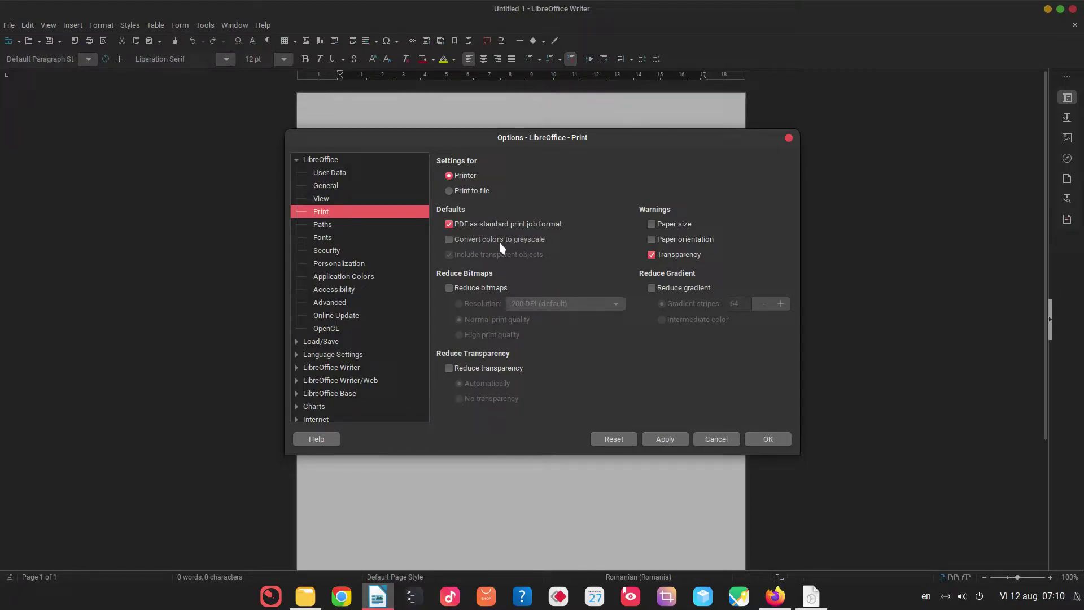
{"action": "left_click", "coordinate": [499, 240]}
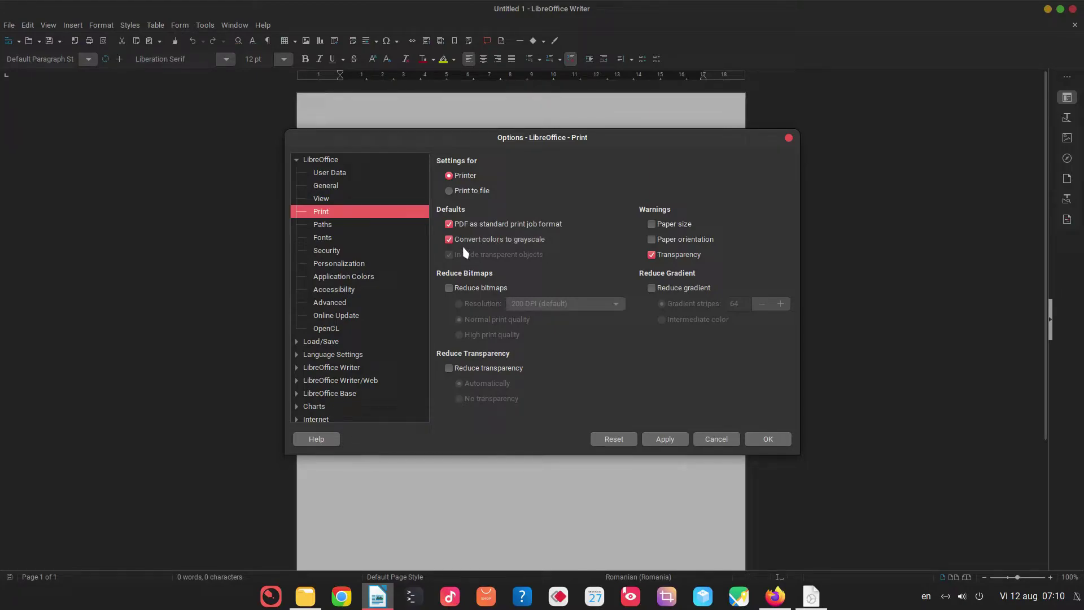
{"action": "left_click", "coordinate": [506, 240]}
{"action": "left_click", "coordinate": [679, 225]}
- Review the Paths options, including the Backups entry, then the Fonts page, without changing anything
{"action": "left_click", "coordinate": [336, 225]}
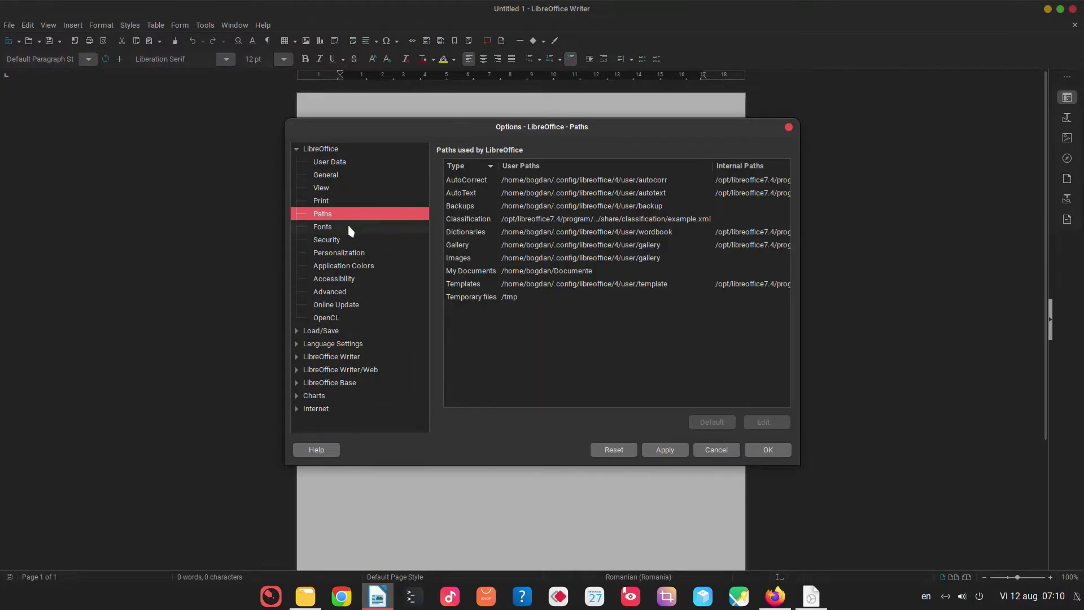
{"action": "left_click", "coordinate": [515, 208]}
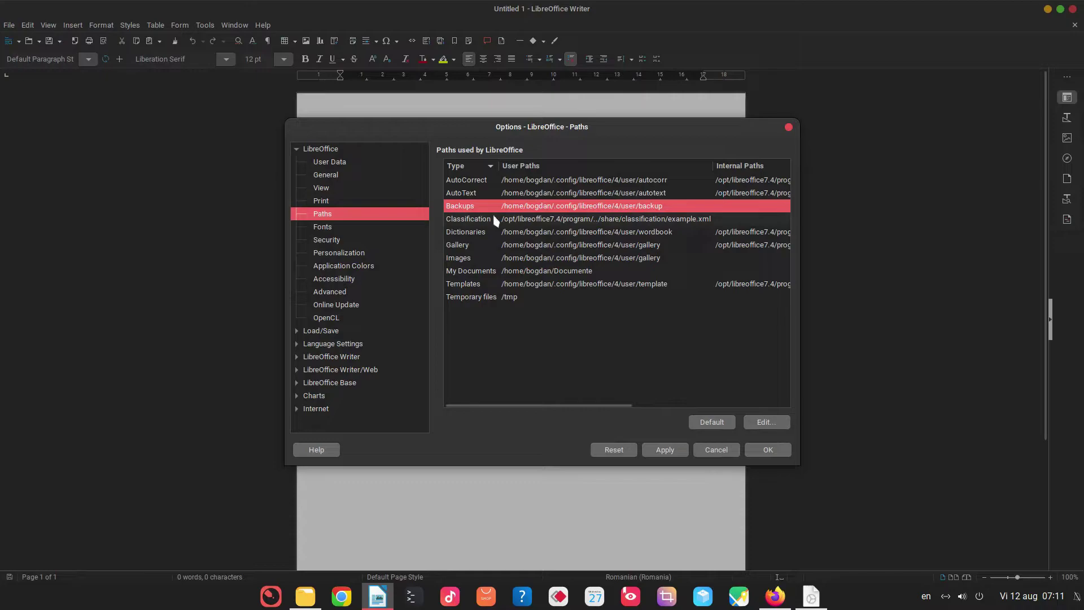
{"action": "left_click", "coordinate": [386, 225]}
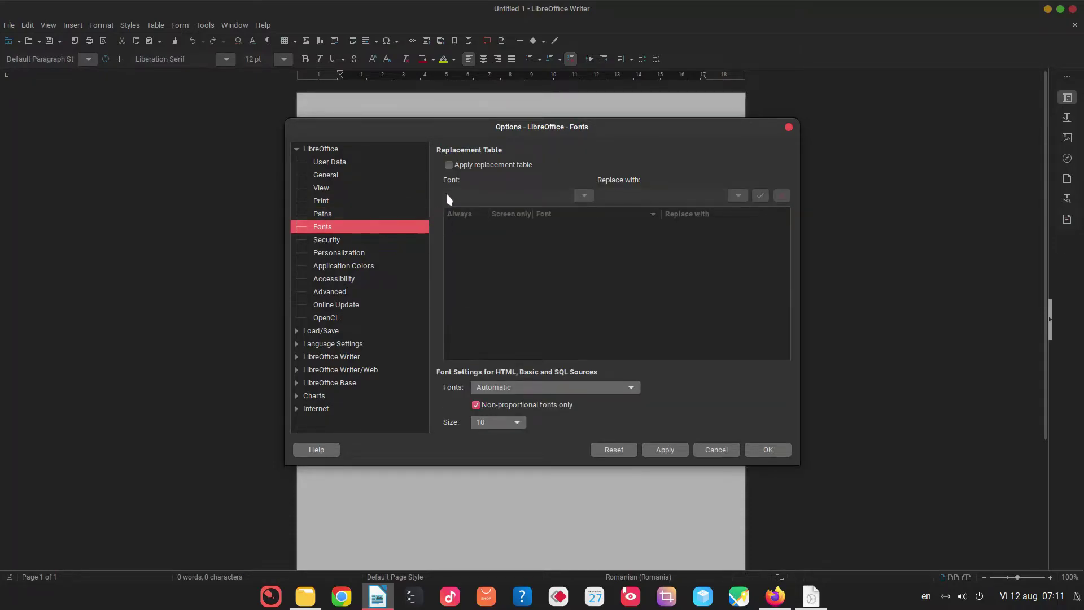
- Inspect Macro Security's Trusted Sources, cancel without changes, and show the Personalization page
{"action": "left_click", "coordinate": [379, 236]}
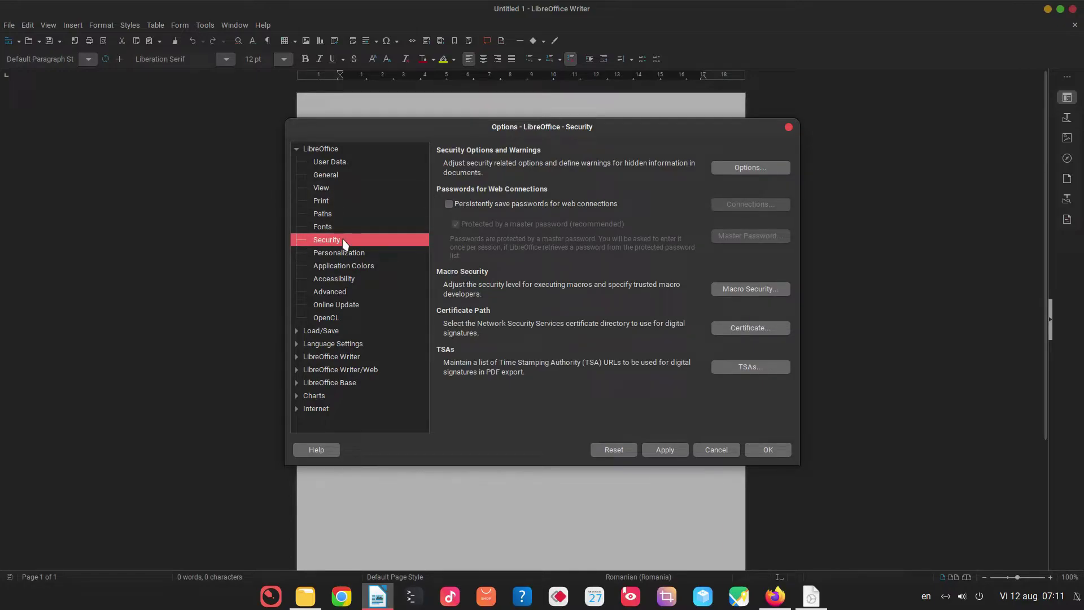
{"action": "left_click", "coordinate": [751, 289]}
{"action": "left_click", "coordinate": [514, 171]}
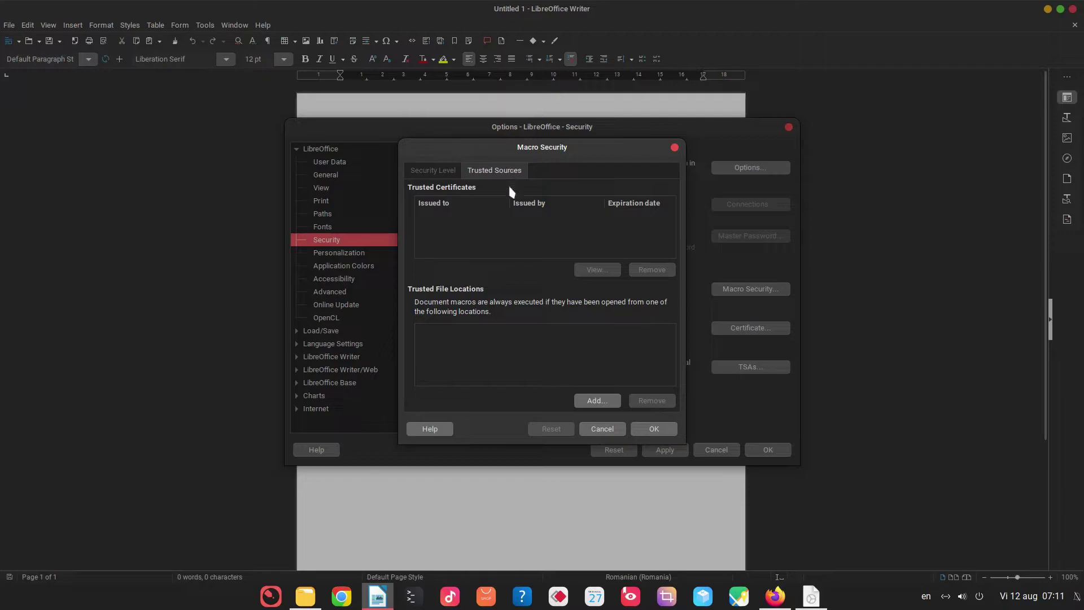
{"action": "left_click", "coordinate": [604, 403]}
{"action": "left_click", "coordinate": [620, 429]}
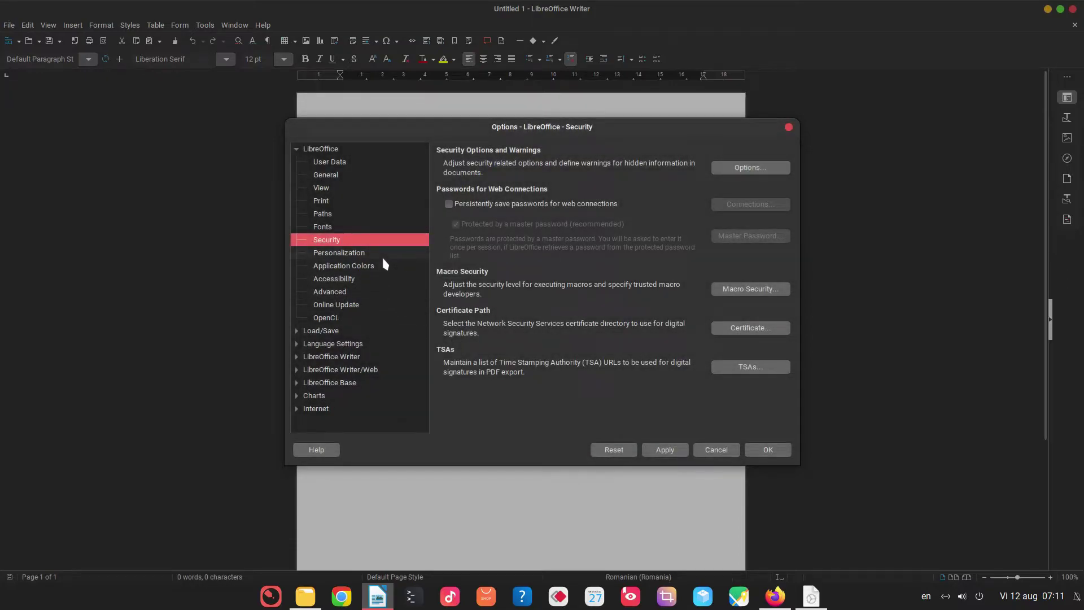
{"action": "left_click", "coordinate": [382, 253]}
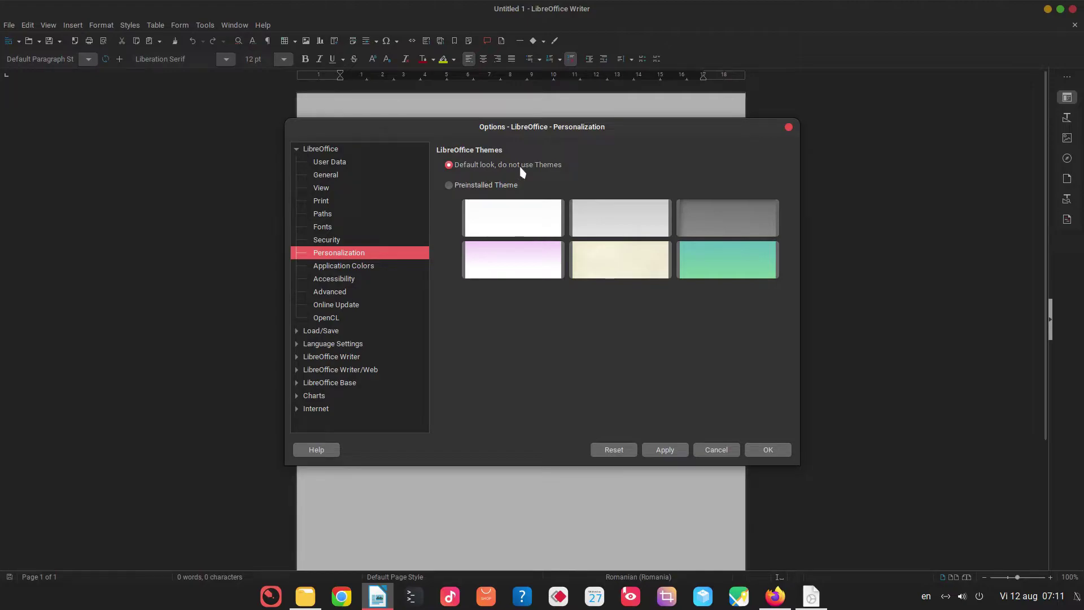
- In Application Colors, set the document background to Light Gray 4 and apply it
{"action": "left_click", "coordinate": [358, 268]}
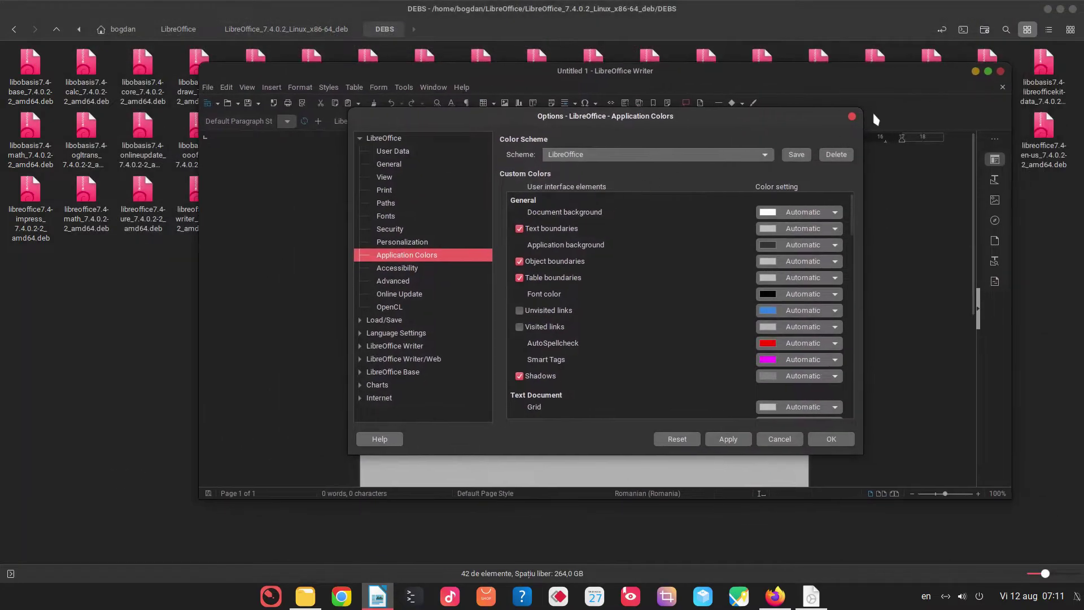
{"action": "left_click", "coordinate": [988, 73]}
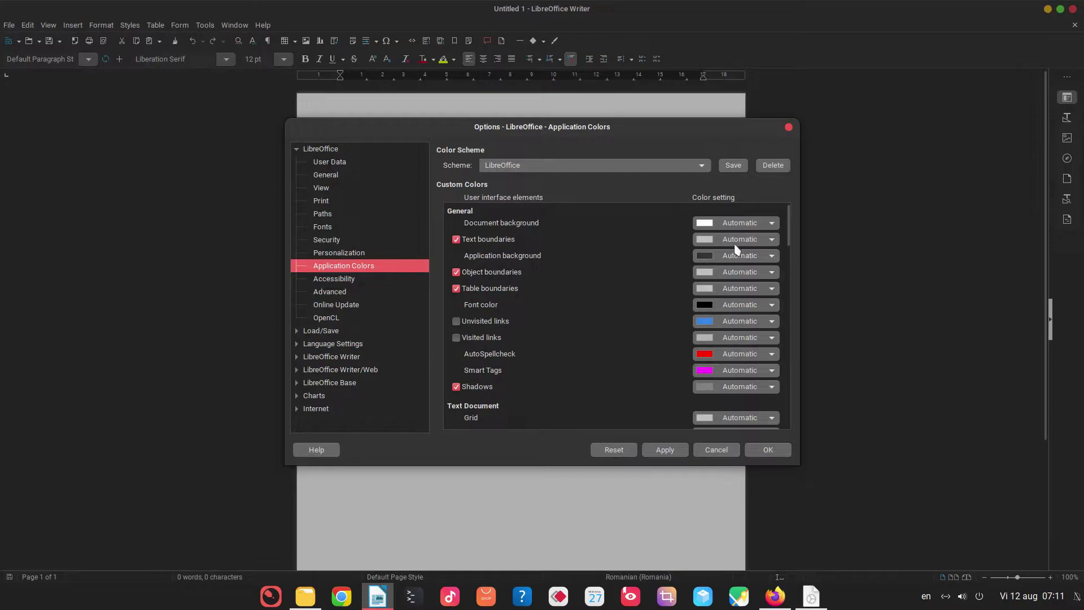
{"action": "left_click", "coordinate": [770, 227]}
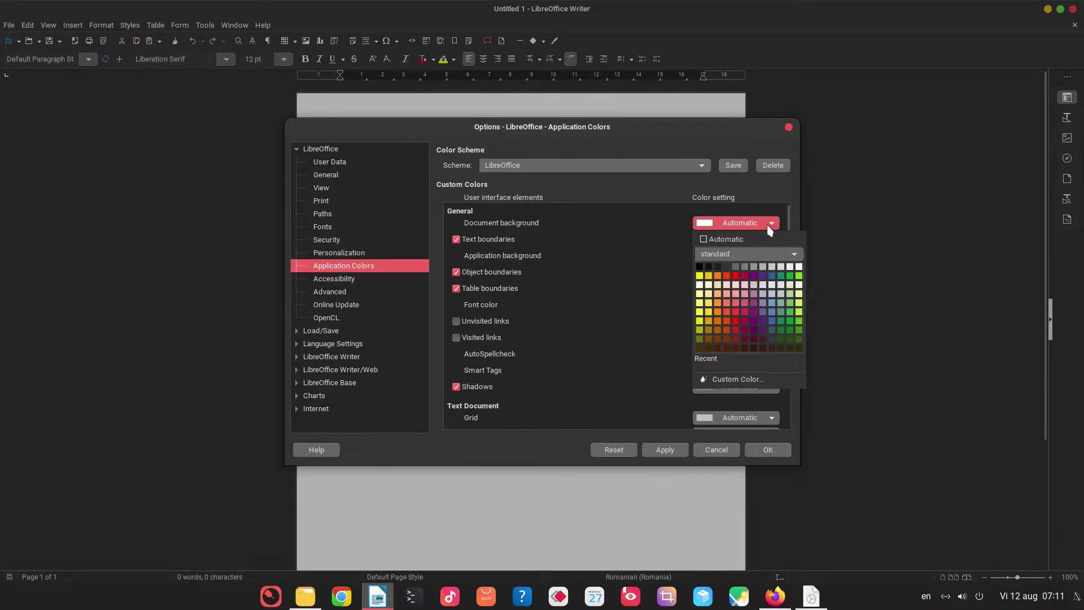
{"action": "left_click", "coordinate": [798, 266]}
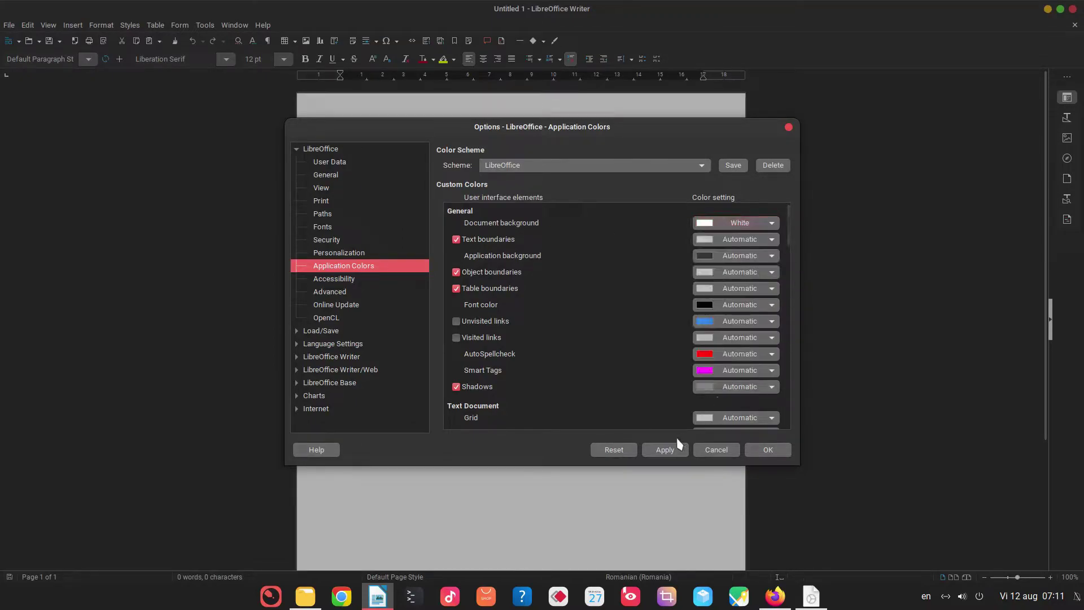
{"action": "left_click", "coordinate": [759, 224]}
{"action": "left_click", "coordinate": [781, 267]}
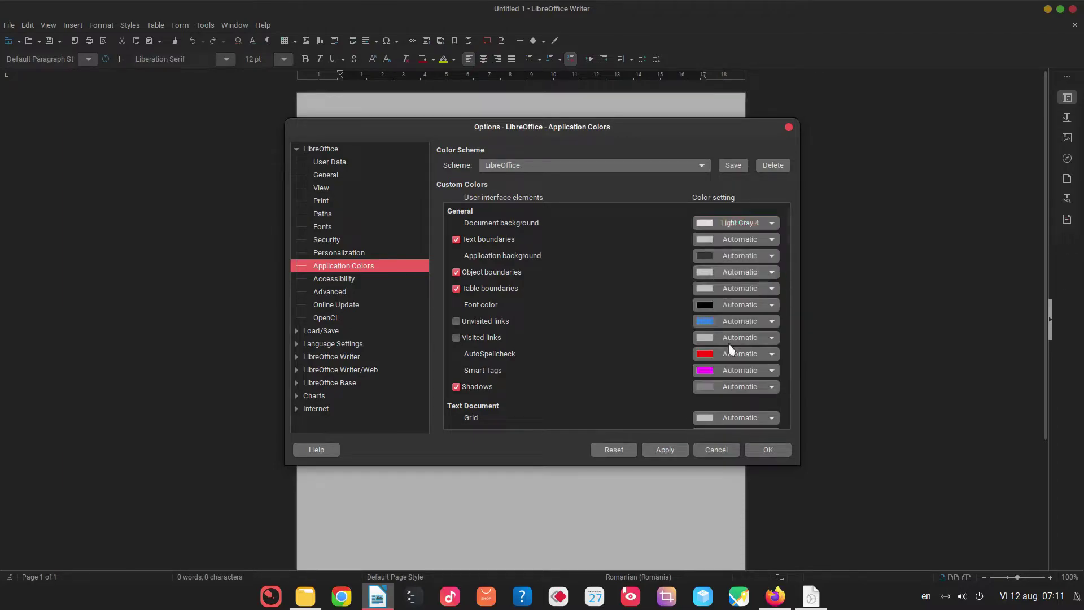
{"action": "left_click", "coordinate": [659, 450]}
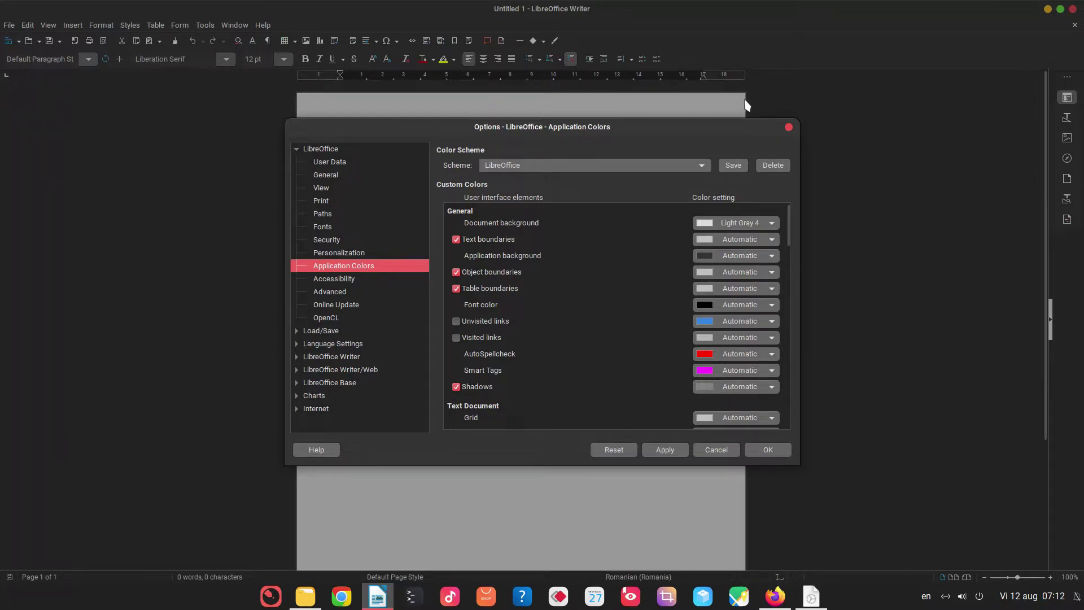
- Set the Shadows colour to Lime, applying it, and make Text boundaries Lime too
{"action": "left_click", "coordinate": [741, 389]}
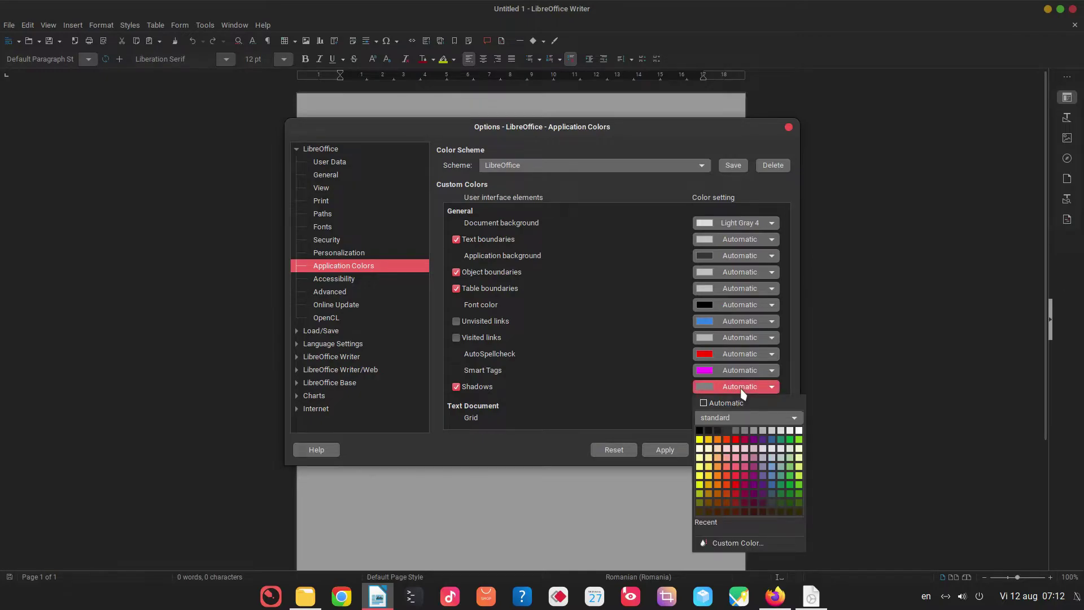
{"action": "left_click", "coordinate": [780, 440]}
{"action": "left_click", "coordinate": [679, 452]}
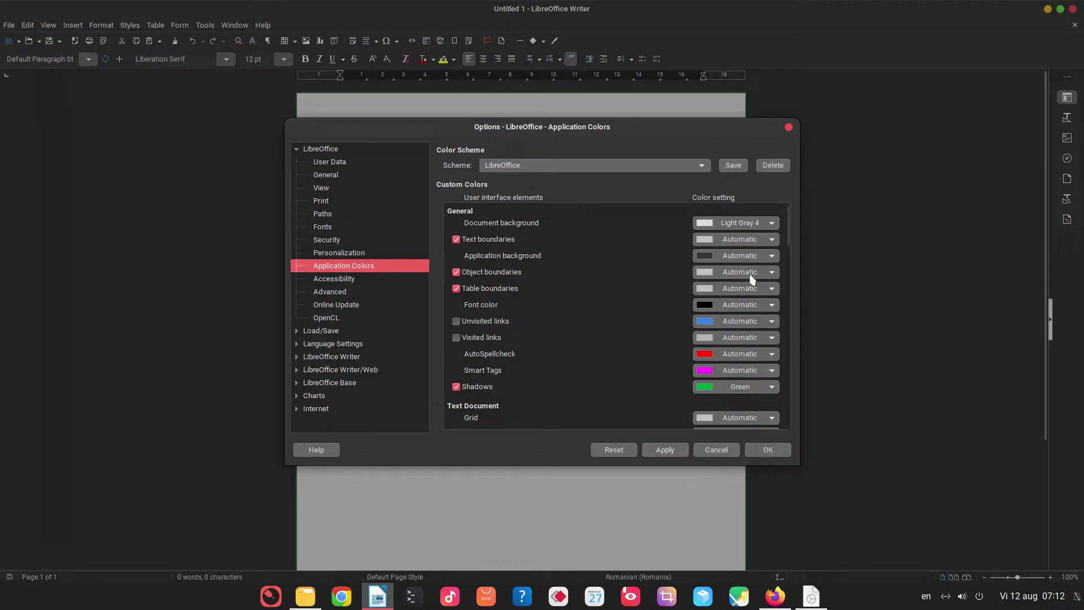
{"action": "left_click", "coordinate": [740, 391]}
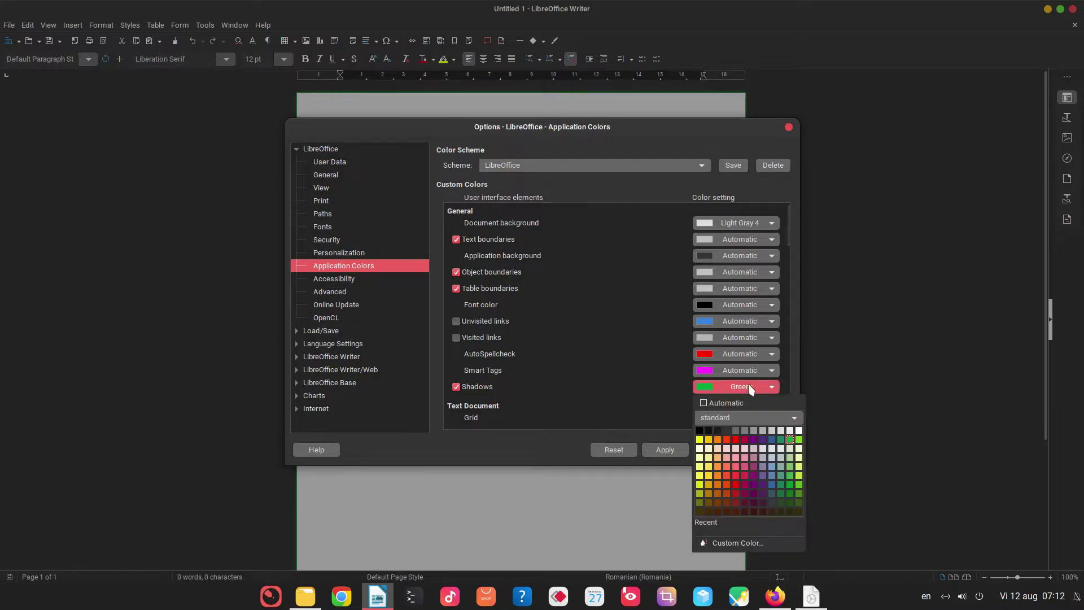
{"action": "left_click", "coordinate": [789, 440]}
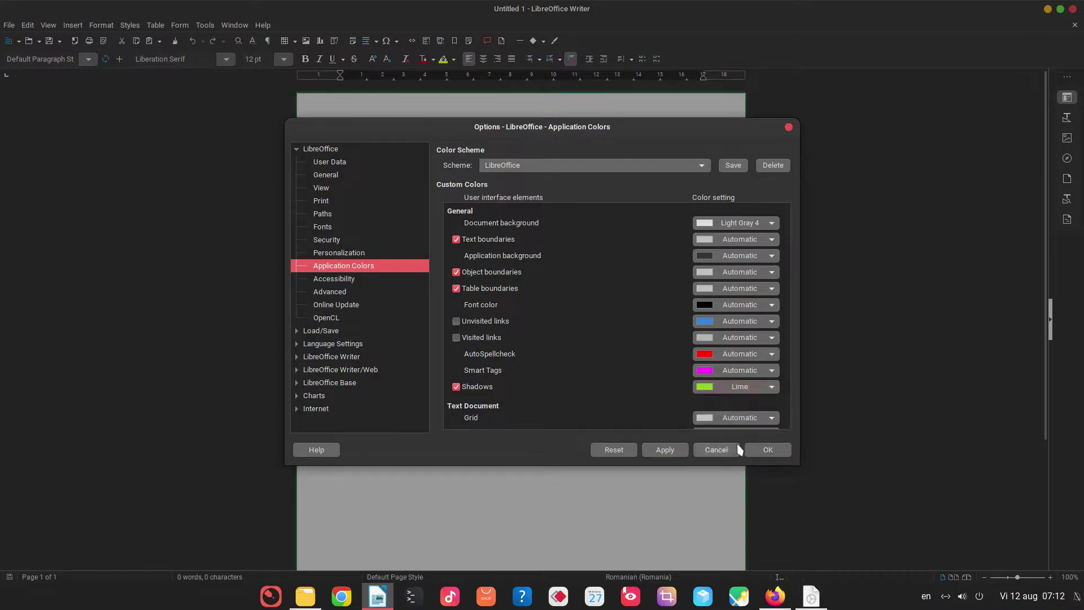
{"action": "left_click", "coordinate": [665, 451]}
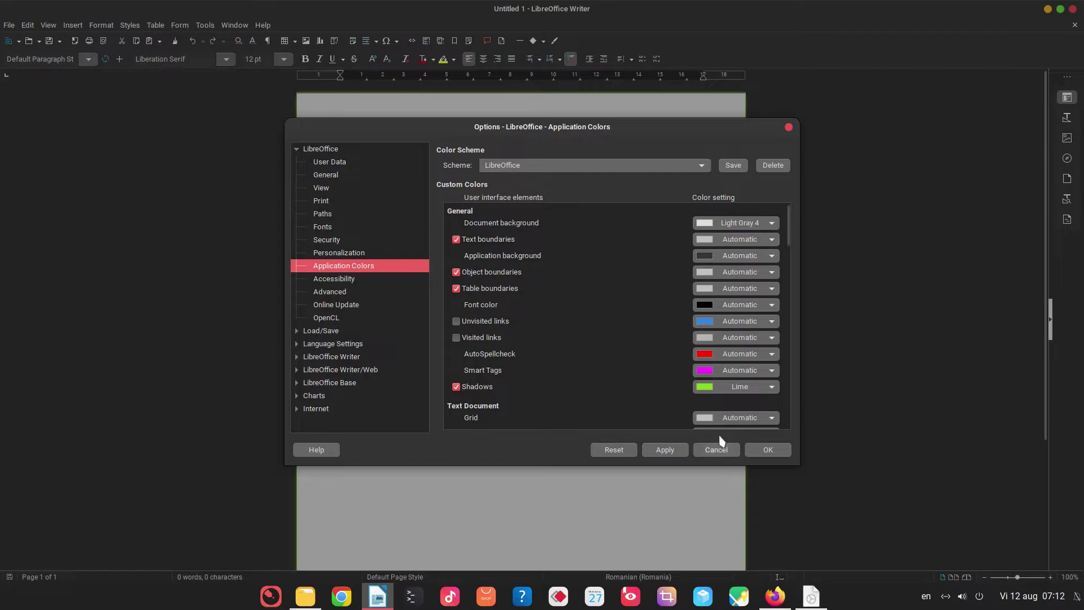
{"action": "scroll", "coordinate": [591, 341], "scroll_direction": "down", "scroll_amount": 1}
{"action": "scroll", "coordinate": [589, 350], "scroll_direction": "up", "scroll_amount": 1}
{"action": "left_click", "coordinate": [706, 249]}
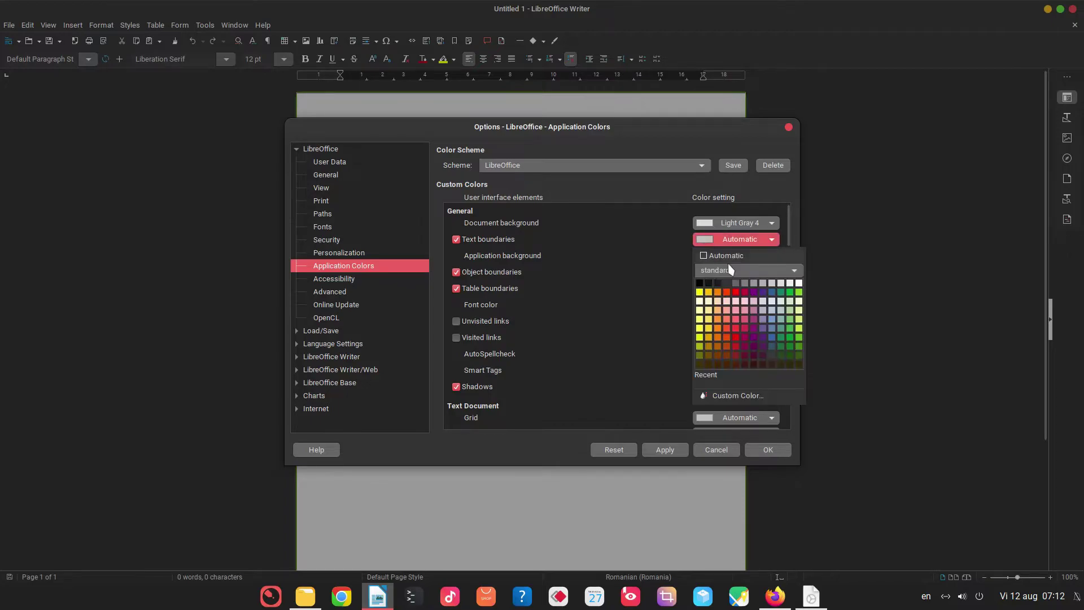
{"action": "left_click", "coordinate": [796, 297]}
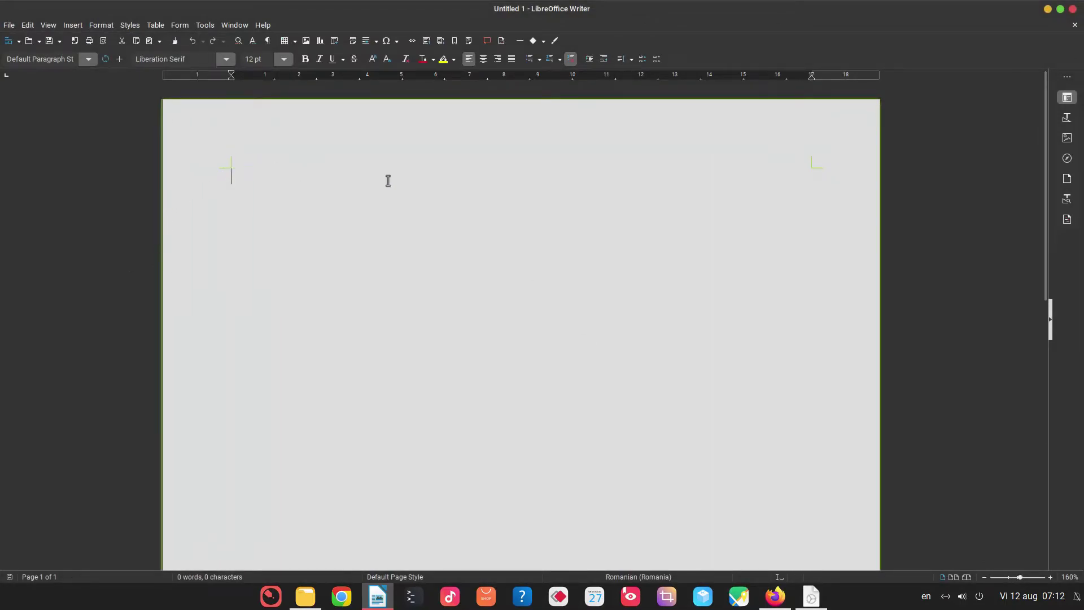
- Reopen Options and reset Text boundaries and Shadows to Automatic, then apply
{"action": "left_click", "coordinate": [208, 26]}
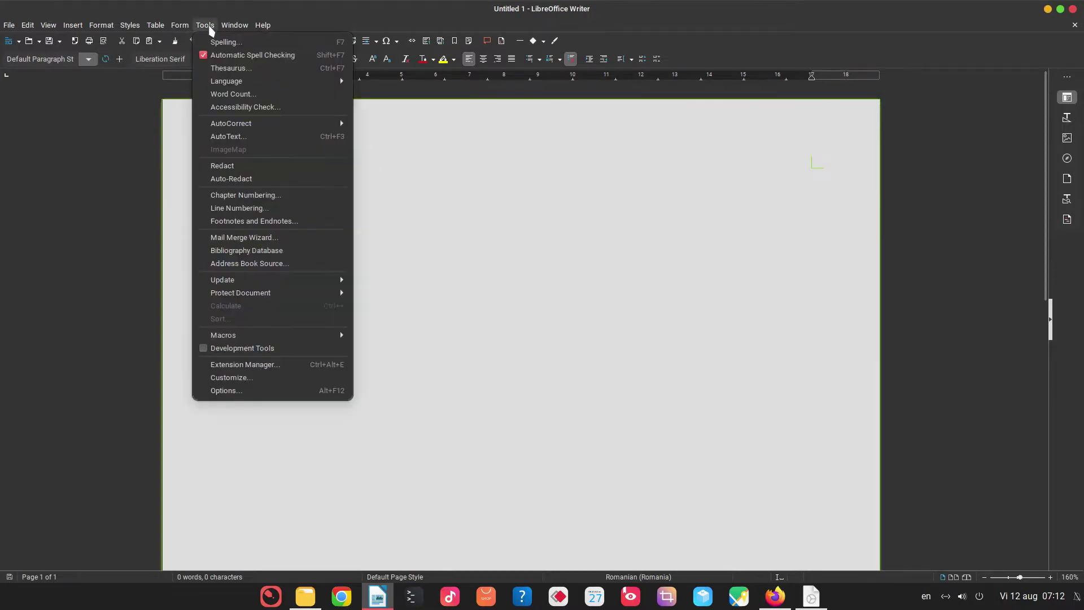
{"action": "left_click", "coordinate": [242, 391]}
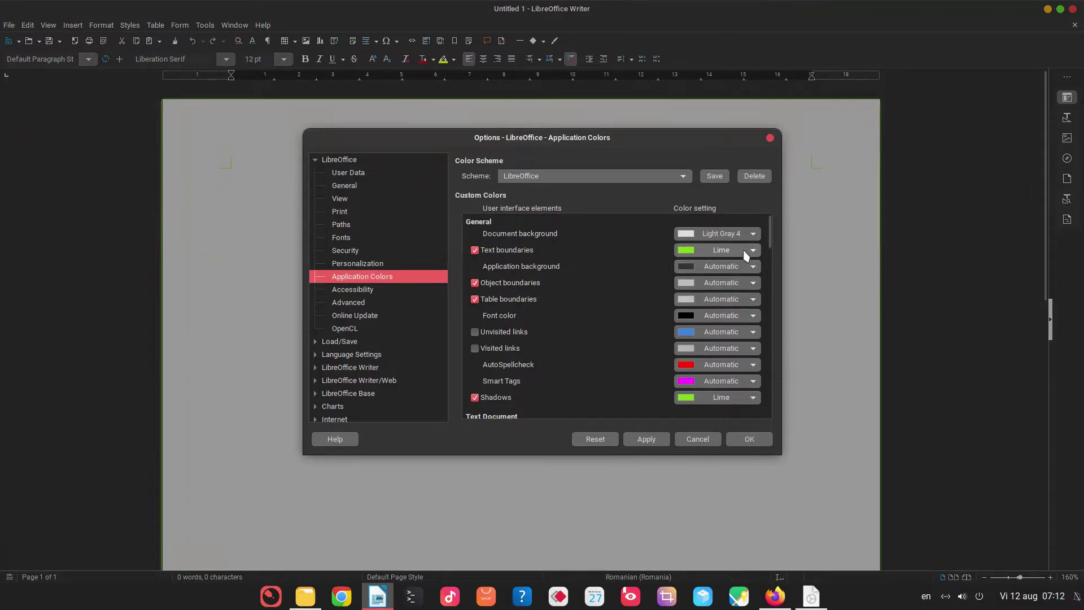
{"action": "left_click", "coordinate": [744, 250]}
{"action": "left_click", "coordinate": [737, 266]}
{"action": "left_click", "coordinate": [727, 398]}
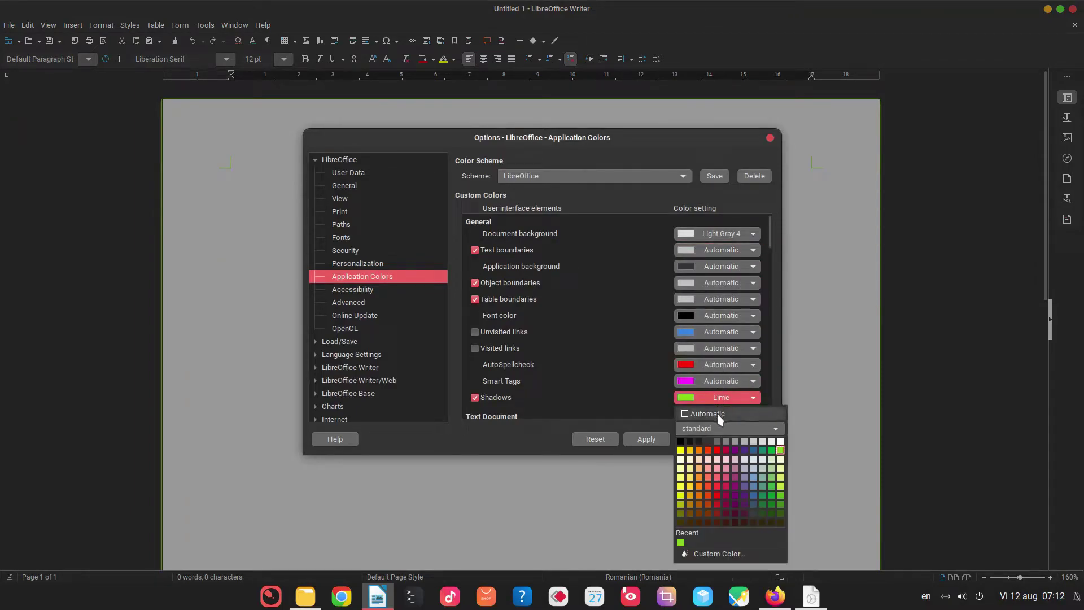
{"action": "left_click", "coordinate": [720, 412]}
{"action": "left_click", "coordinate": [651, 439]}
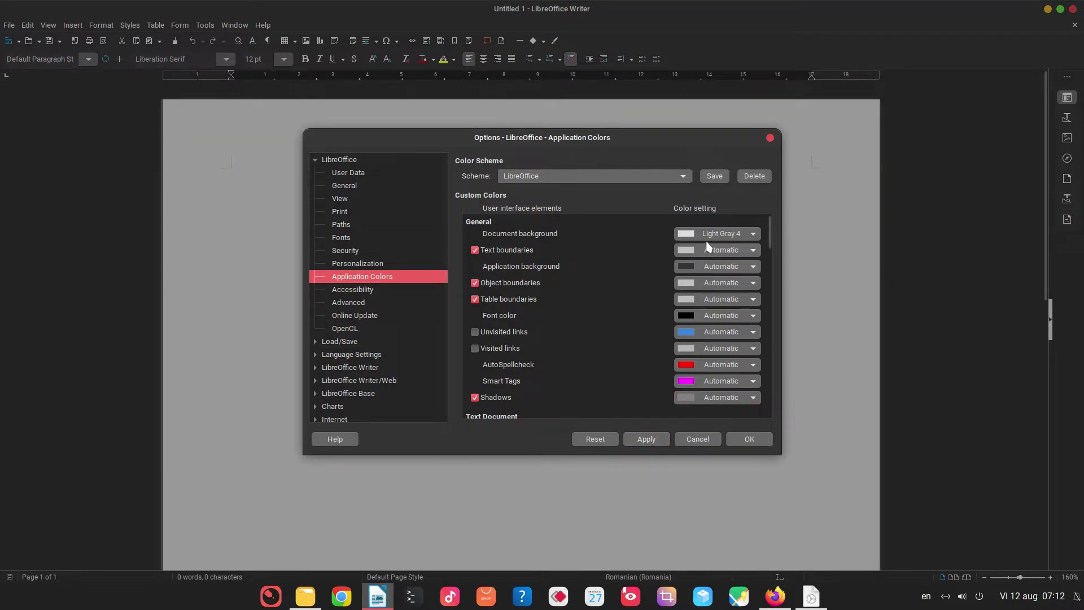
- Turn off the Java runtime in Advanced and automatic update checks in Online Update
{"action": "left_click", "coordinate": [391, 288]}
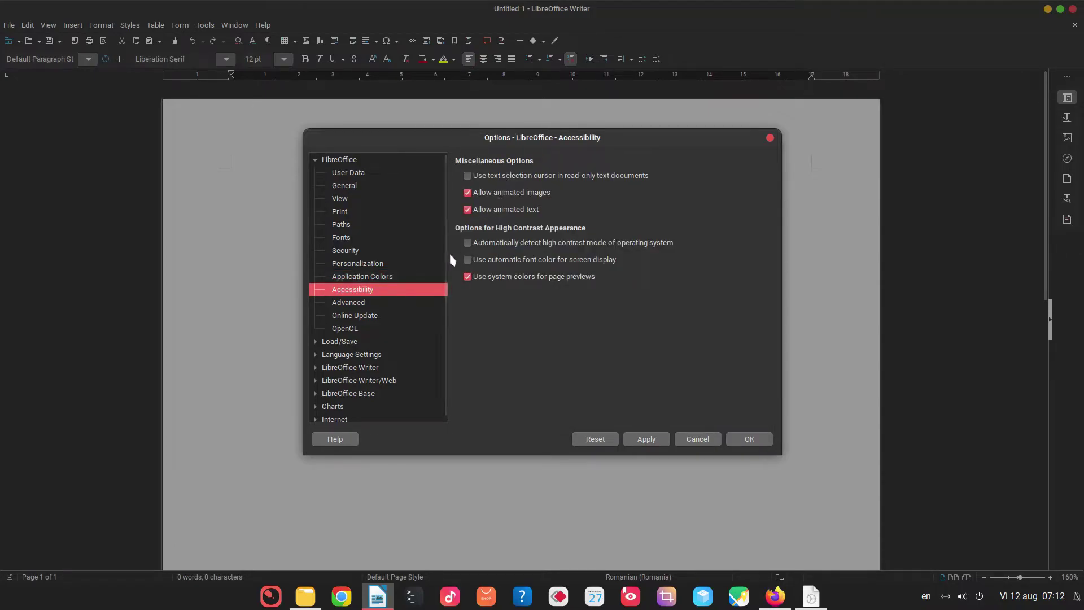
{"action": "left_click", "coordinate": [398, 300]}
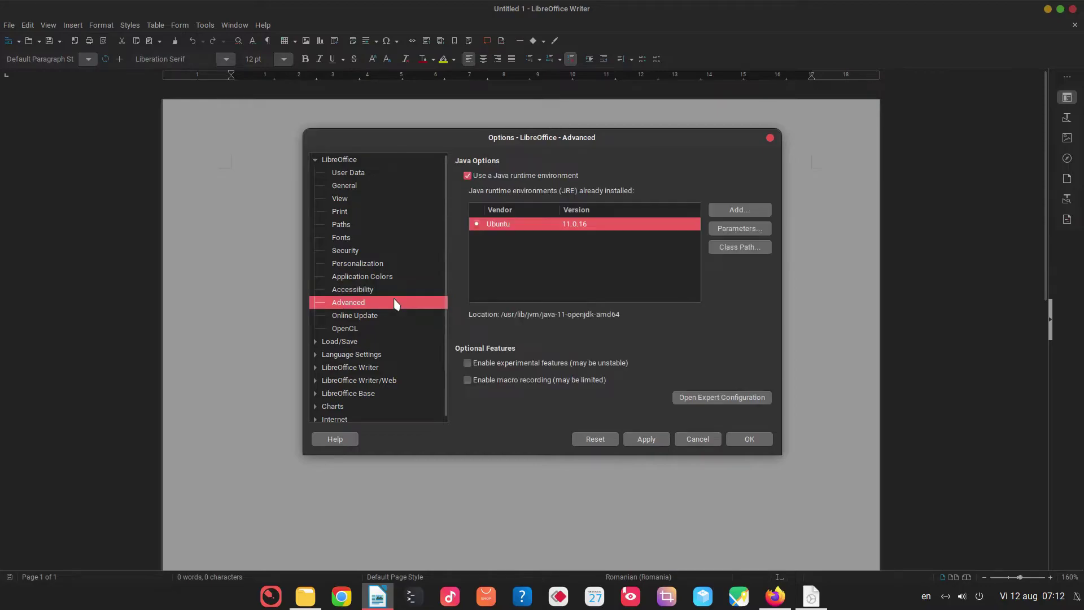
{"action": "left_click", "coordinate": [525, 179]}
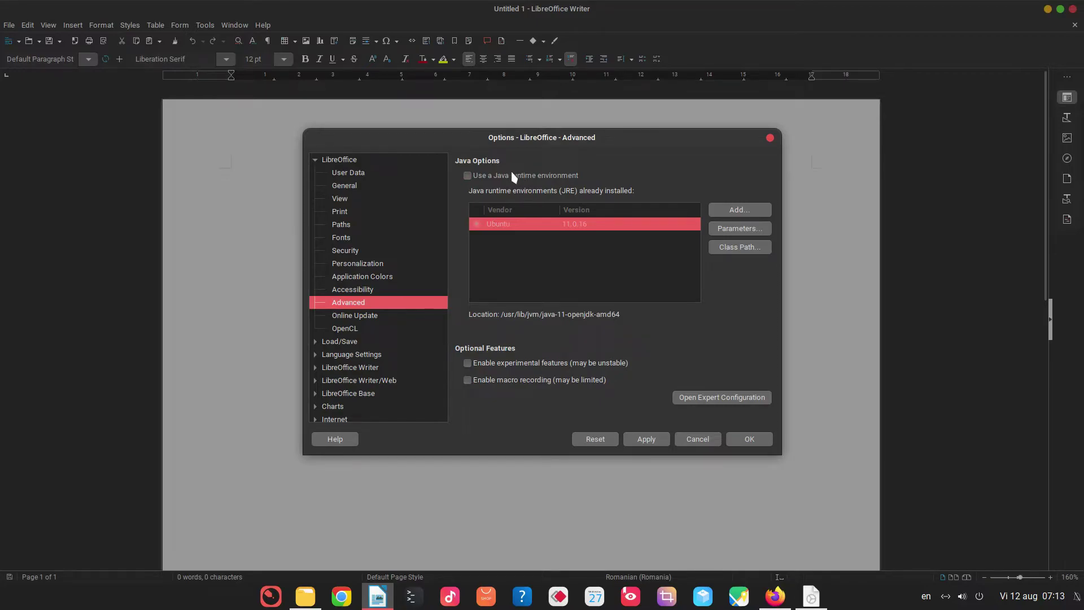
{"action": "left_click", "coordinate": [385, 313]}
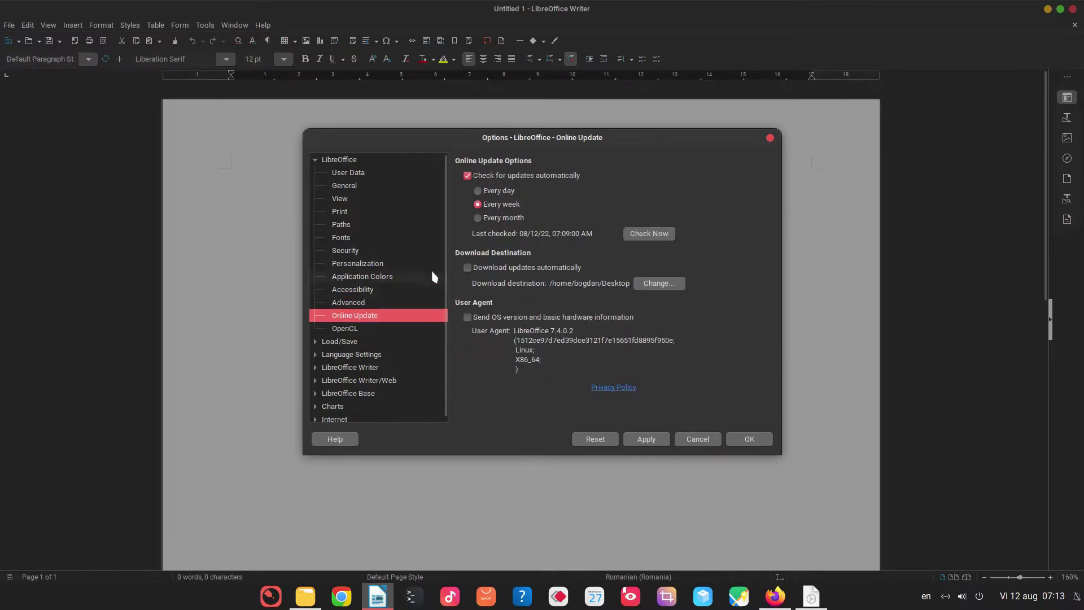
{"action": "left_click", "coordinate": [504, 179]}
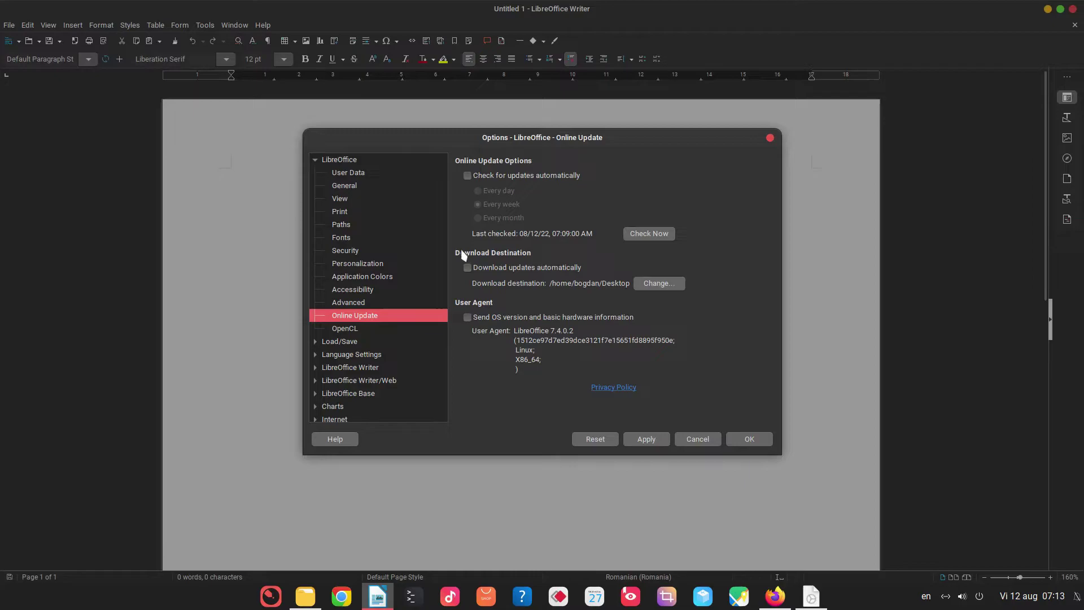
{"action": "left_click", "coordinate": [398, 327]}
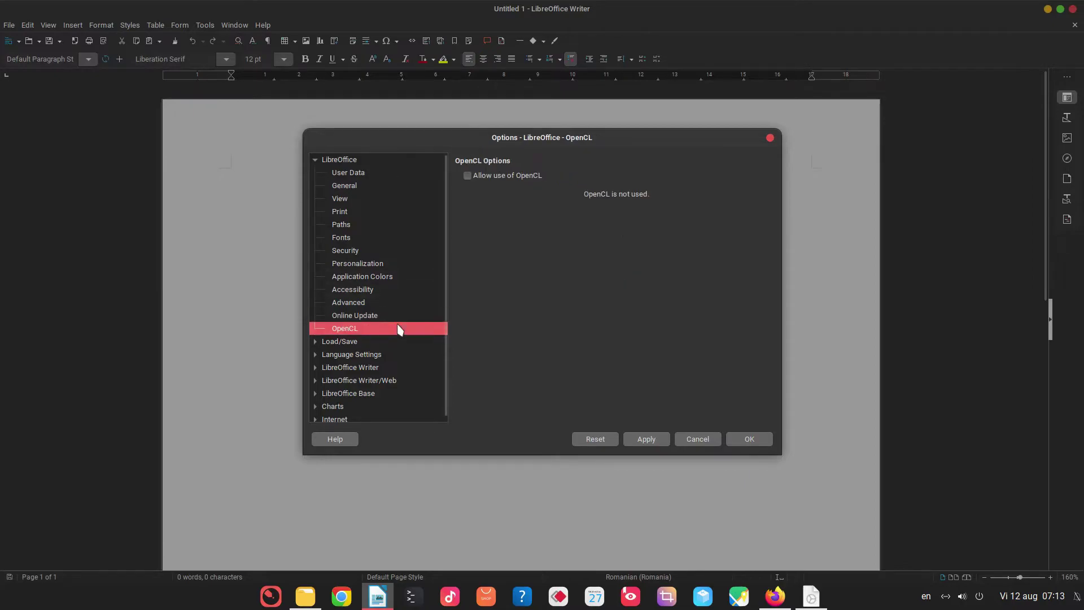
{"action": "left_click", "coordinate": [316, 342]}
{"action": "scroll", "coordinate": [320, 347], "scroll_direction": "down", "scroll_amount": 3}
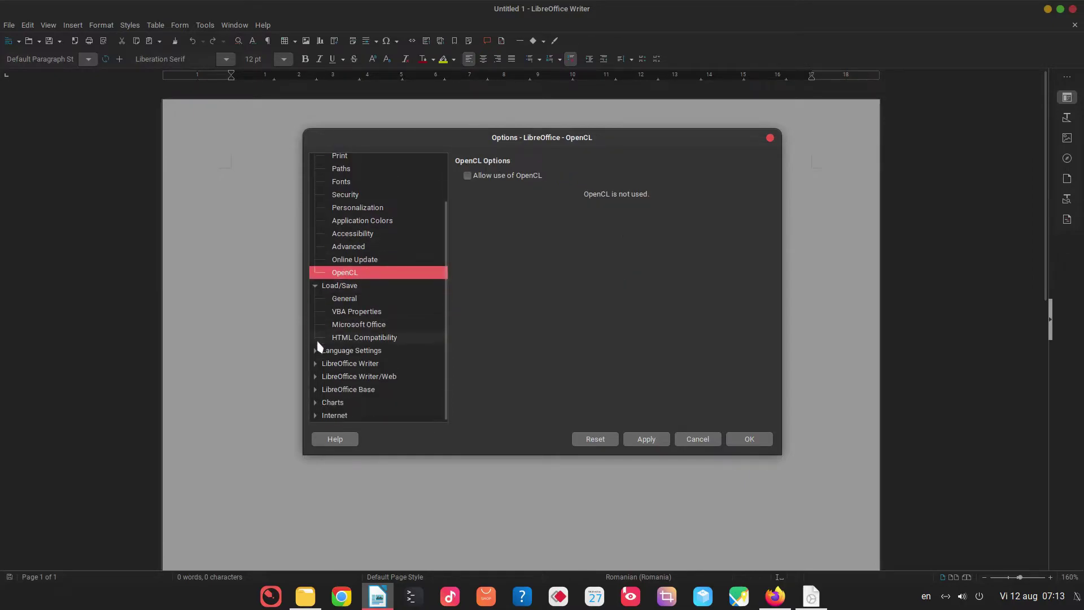
- In Load/Save General, enable AutoRecovery saving every 6 minutes and always create backup copies
{"action": "left_click", "coordinate": [345, 299]}
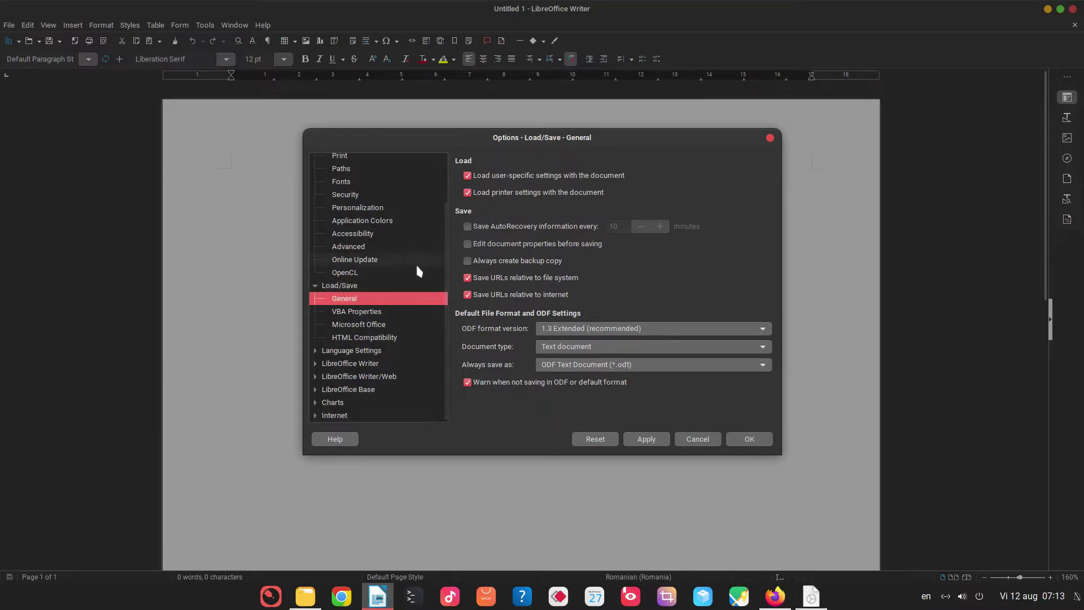
{"action": "left_click", "coordinate": [525, 227]}
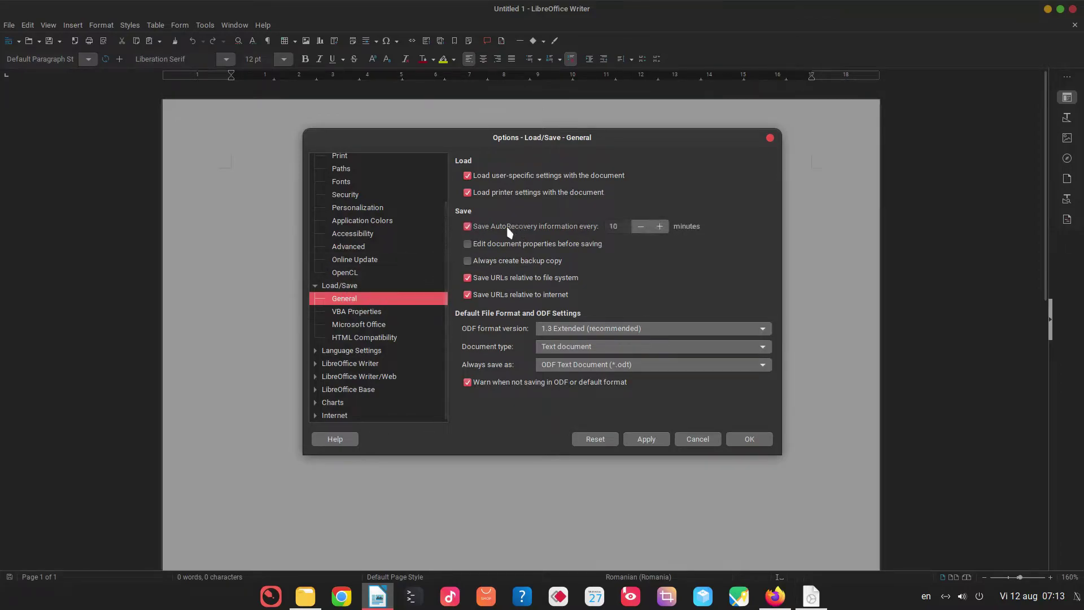
{"action": "double_click", "coordinate": [617, 225]}
{"action": "left_click", "coordinate": [489, 259]}
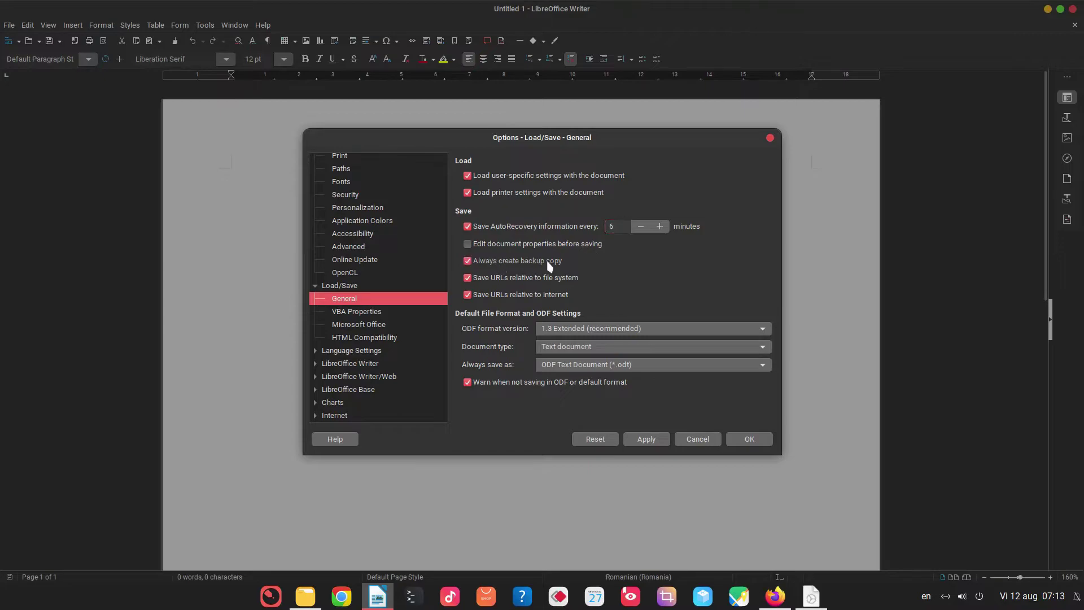
{"action": "left_click", "coordinate": [538, 262]}
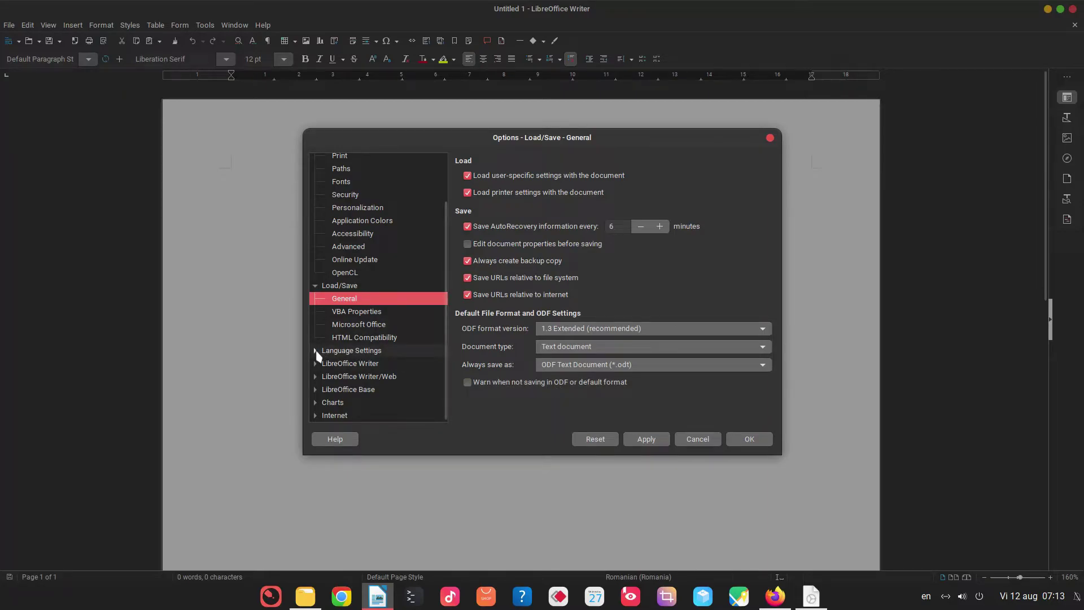
- Browse Language Settings, then open Writer General and leave the measurement unit as Centimeter
{"action": "left_click", "coordinate": [315, 351]}
{"action": "scroll", "coordinate": [346, 356], "scroll_direction": "down", "scroll_amount": 2}
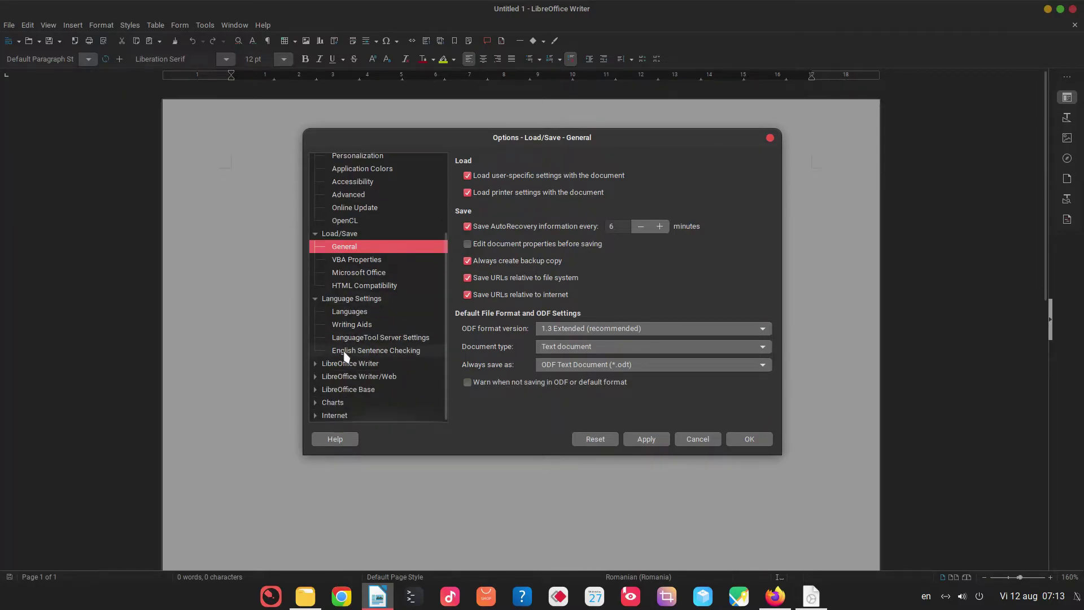
{"action": "left_click", "coordinate": [370, 312]}
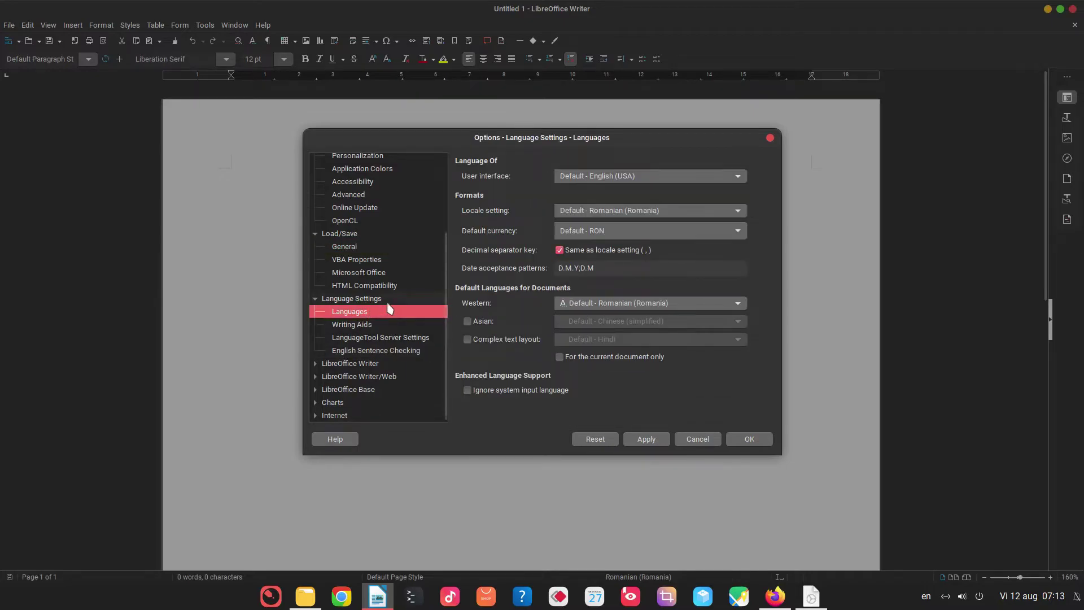
{"action": "left_click", "coordinate": [316, 364]}
{"action": "left_click", "coordinate": [341, 377]}
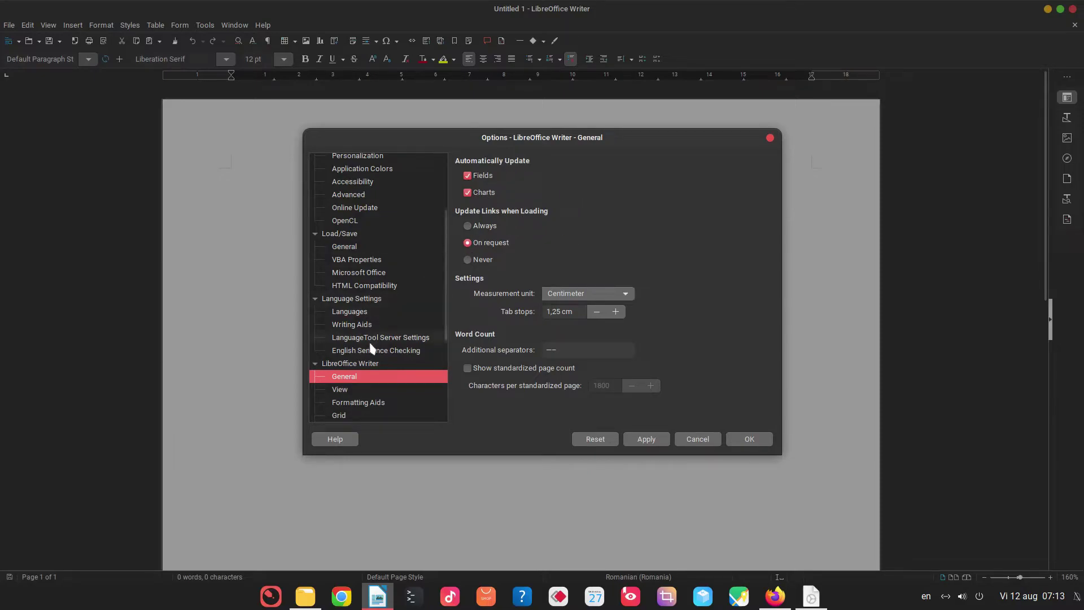
{"action": "scroll", "coordinate": [368, 309], "scroll_direction": "down", "scroll_amount": 3}
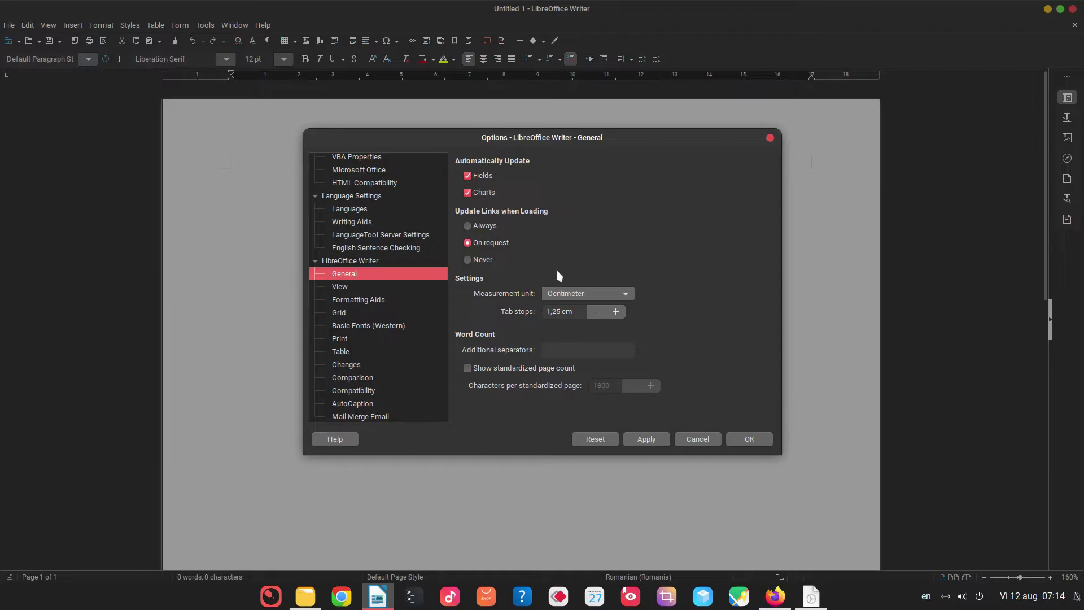
{"action": "left_click", "coordinate": [580, 295]}
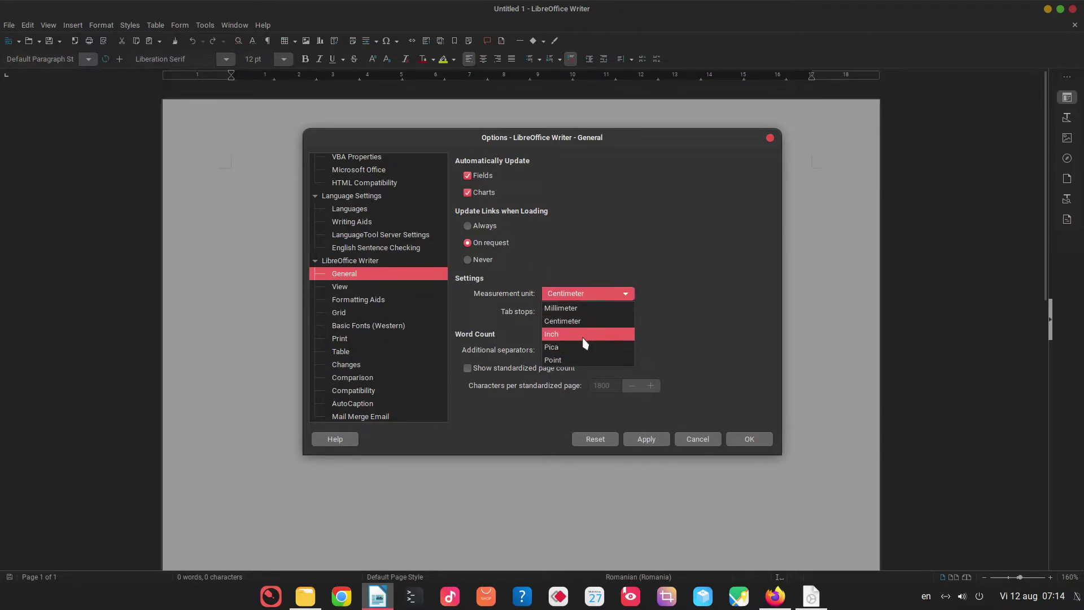
{"action": "left_click", "coordinate": [602, 241]}
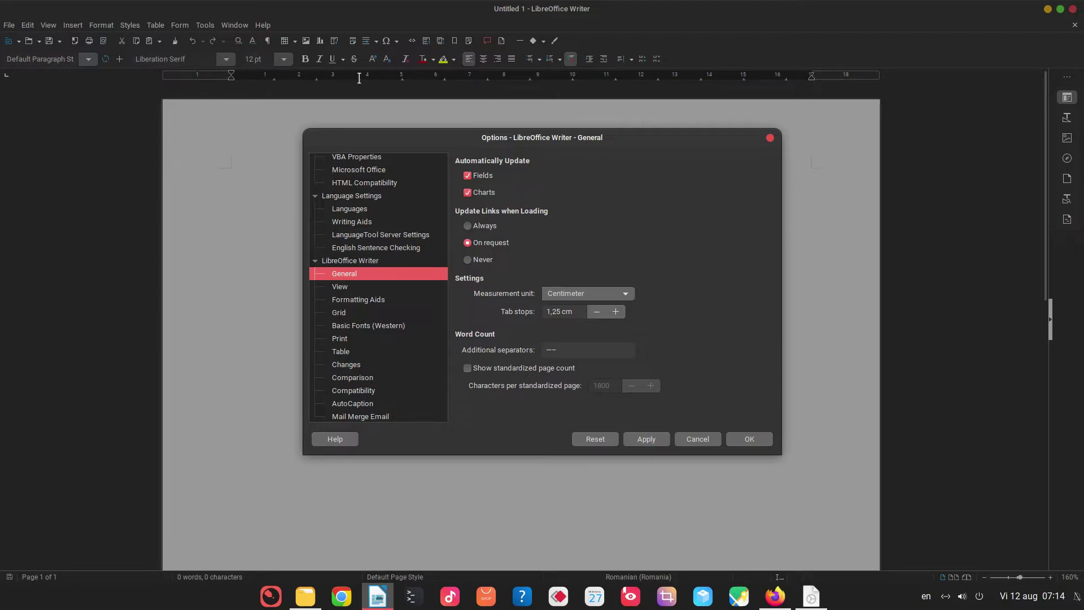
- Lower the default tab stops to 0,75 cm and apply the settings
{"action": "left_click", "coordinate": [596, 312]}
{"action": "left_click", "coordinate": [596, 312]}
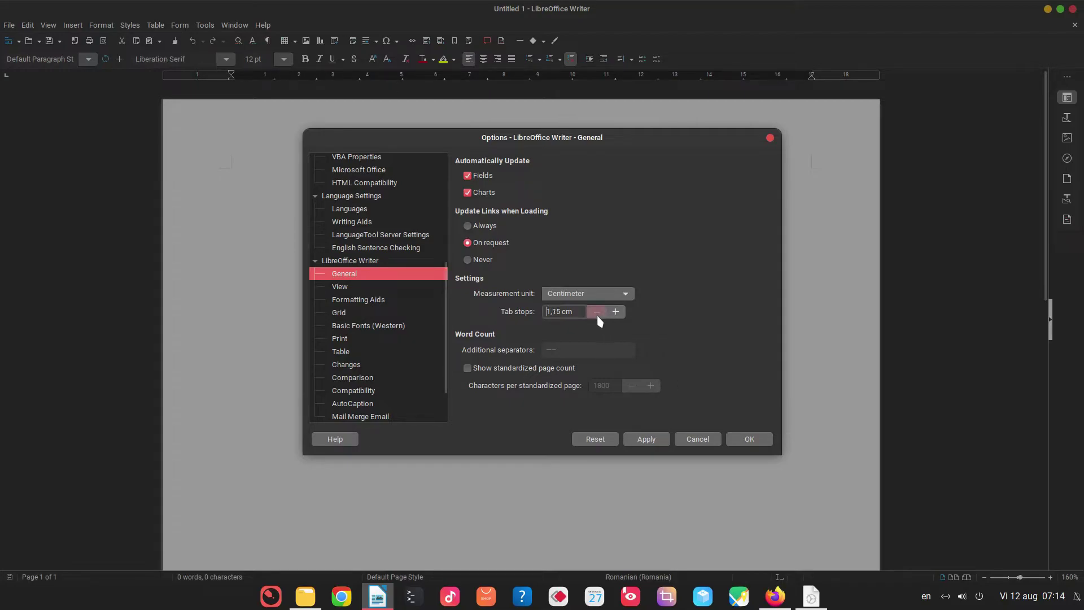
{"action": "left_click", "coordinate": [596, 312]}
{"action": "left_click", "coordinate": [597, 313]}
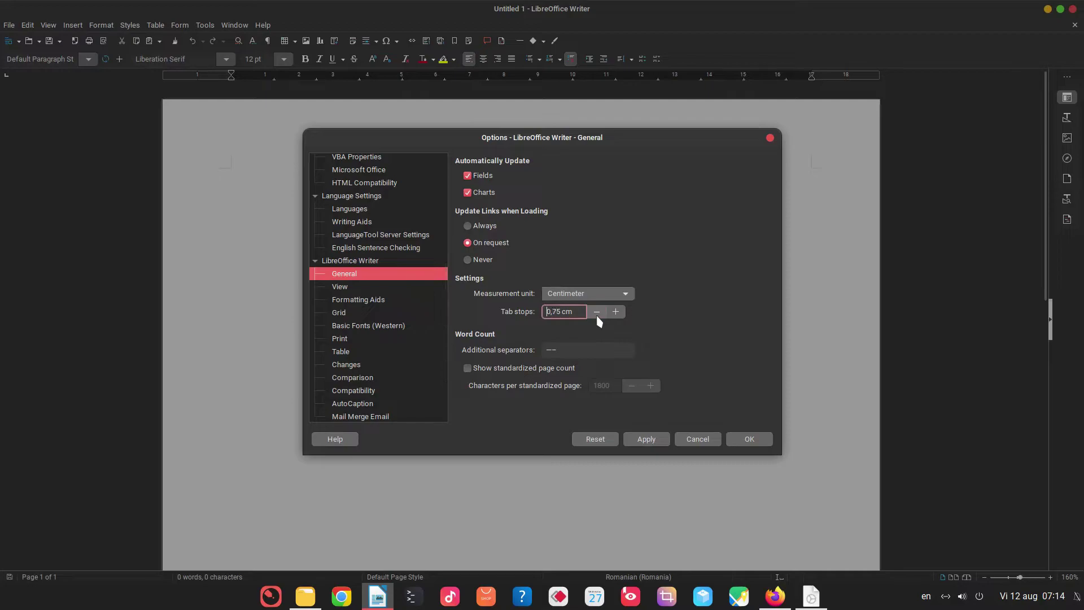
{"action": "left_click", "coordinate": [631, 443]}
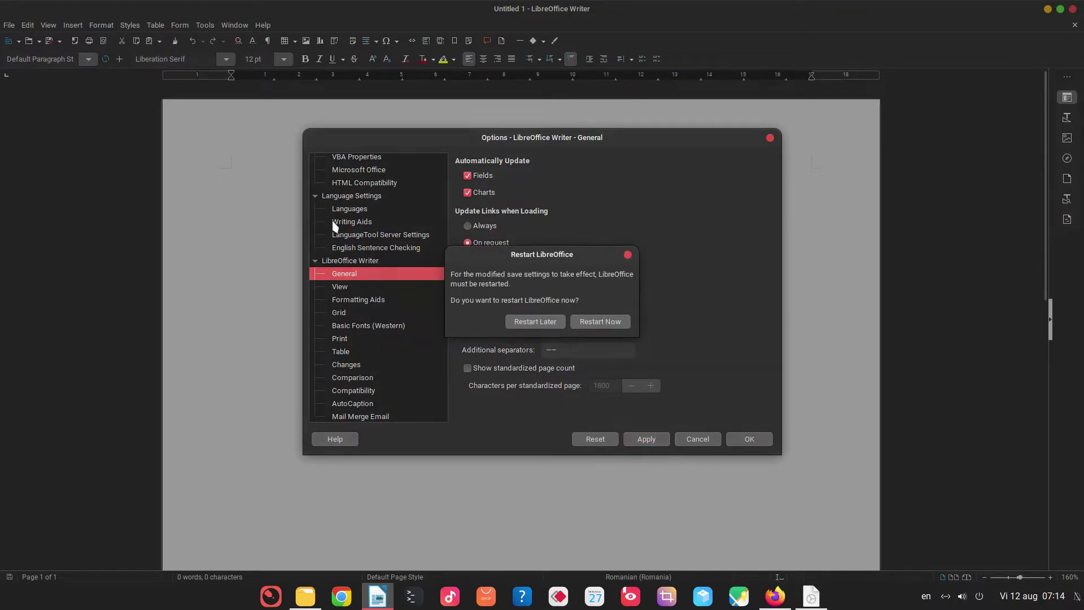
- Restart LibreOffice without saving, then type five tab-separated 1s at the top of the page
{"action": "left_click", "coordinate": [577, 323]}
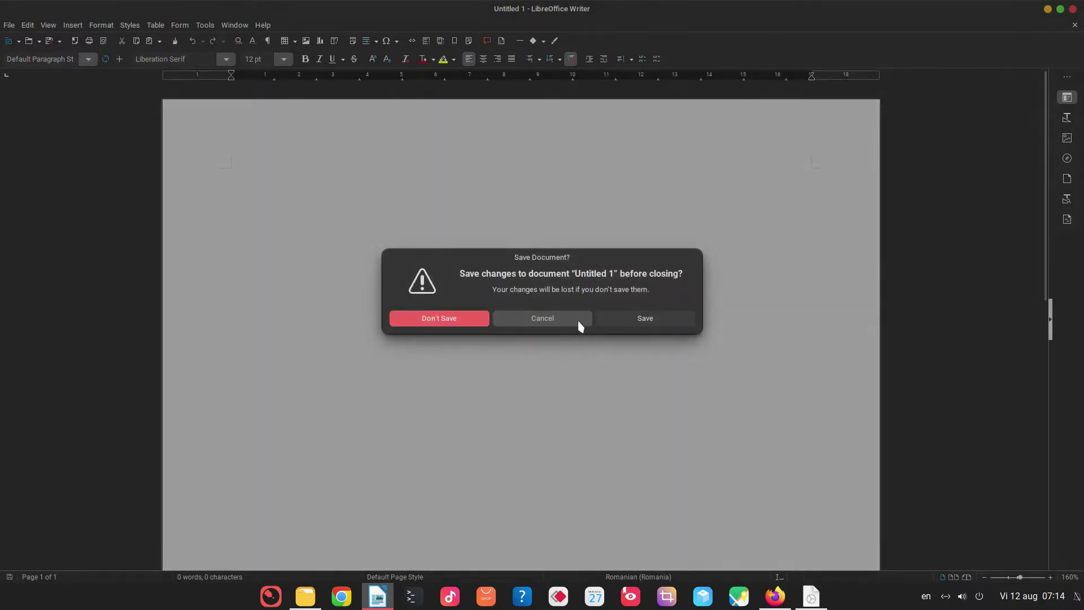
{"action": "left_click", "coordinate": [474, 320]}
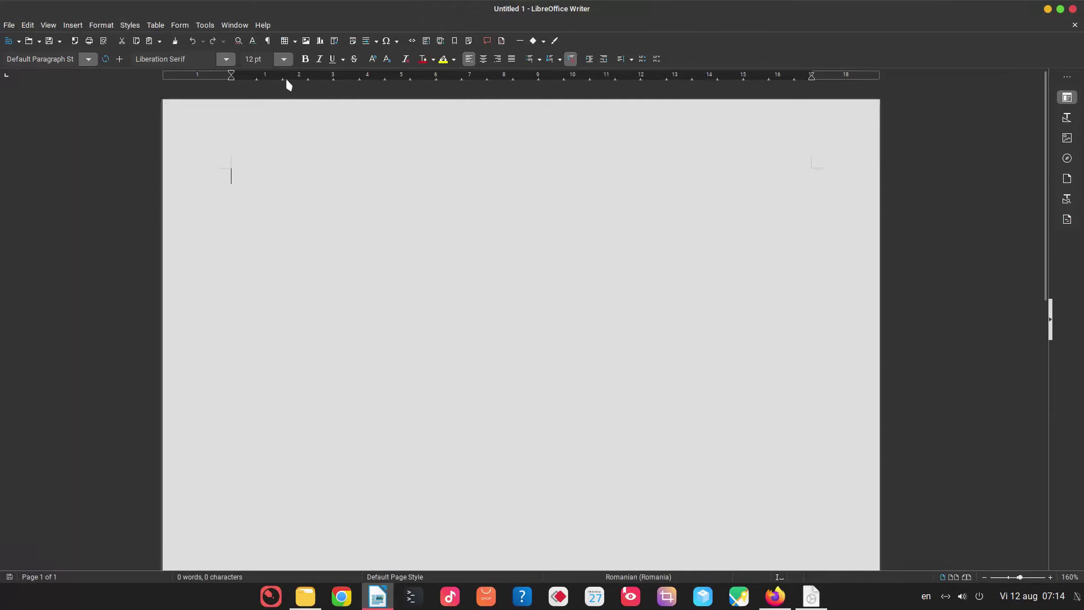
{"action": "left_click", "coordinate": [205, 25]}
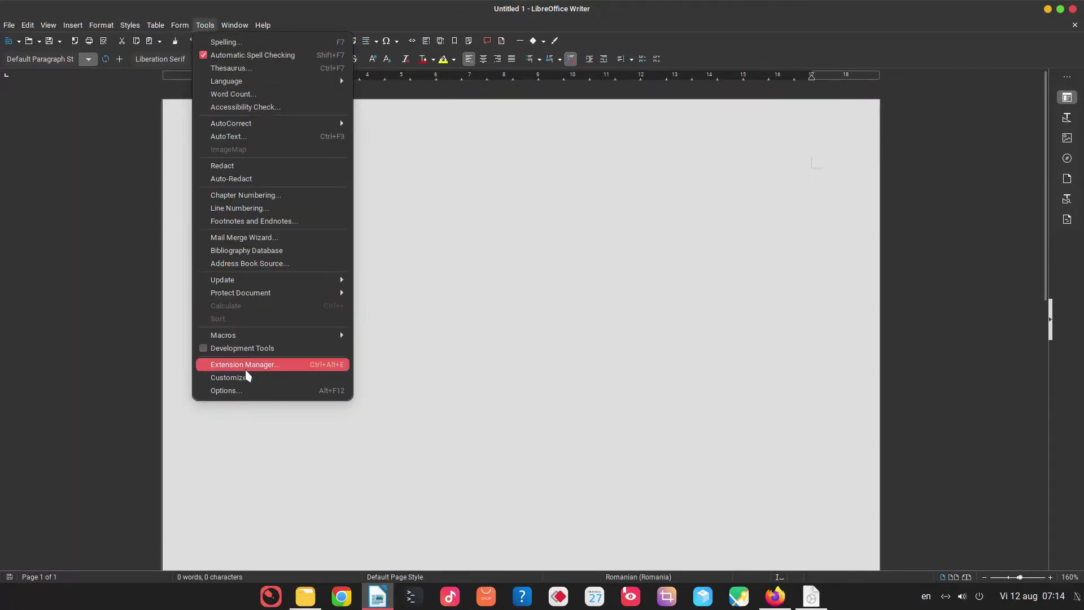
{"action": "left_click", "coordinate": [249, 391]}
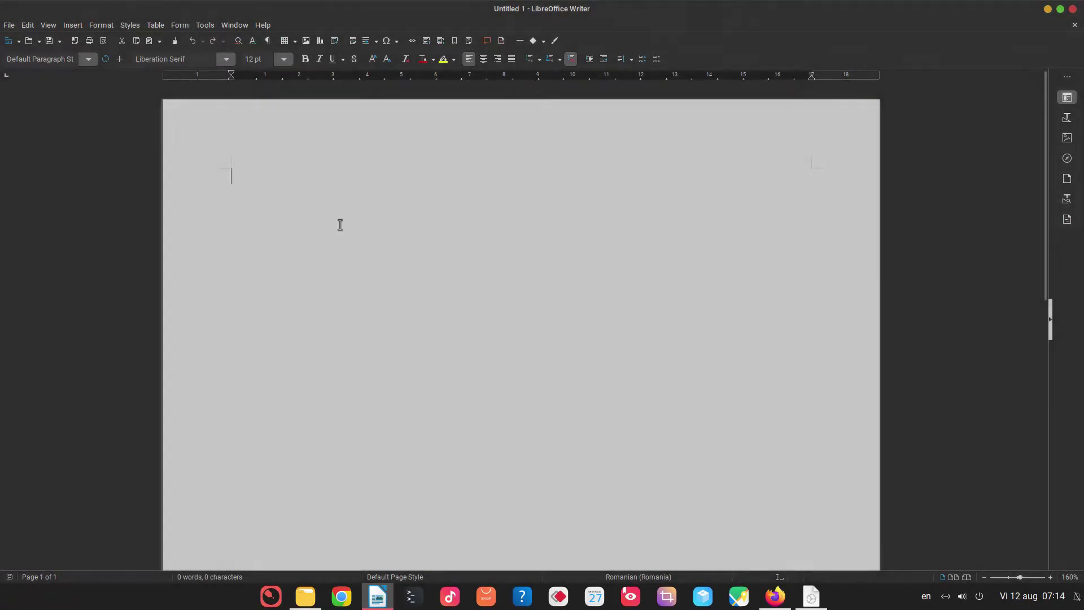
{"action": "left_click", "coordinate": [716, 440]}
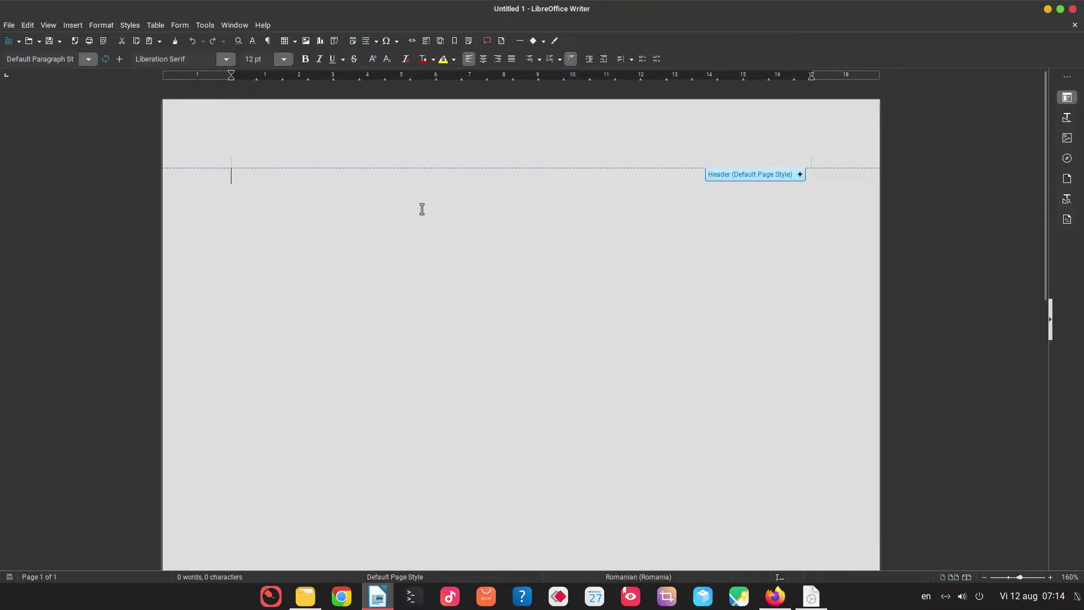
{"action": "type", "text": "1\t1"}
- In Writer General options, raise the default tab stop spacing and apply it
{"action": "left_click", "coordinate": [207, 26]}
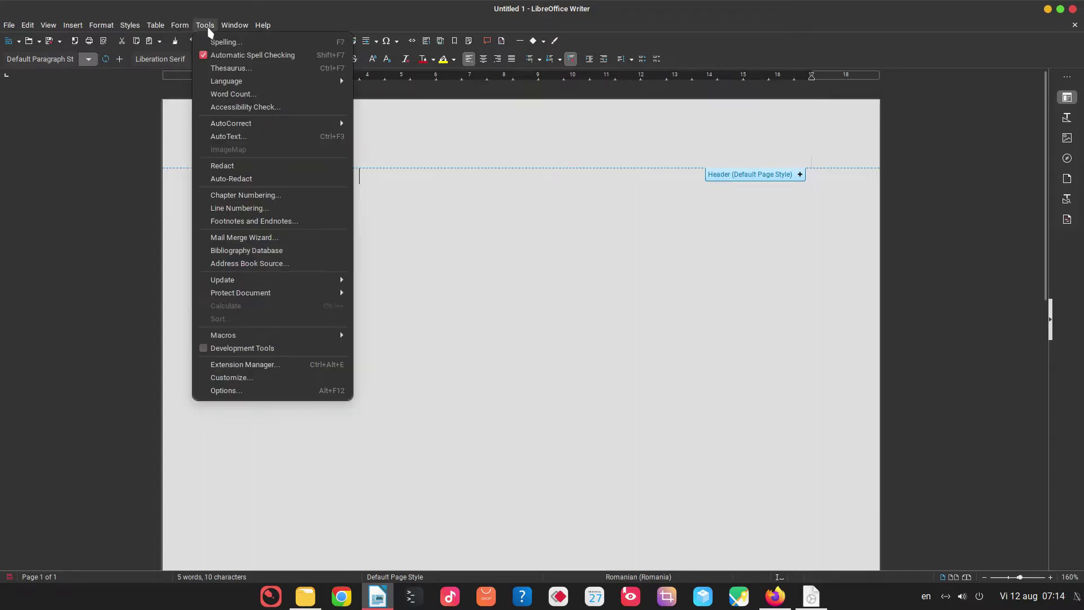
{"action": "left_click", "coordinate": [273, 390]}
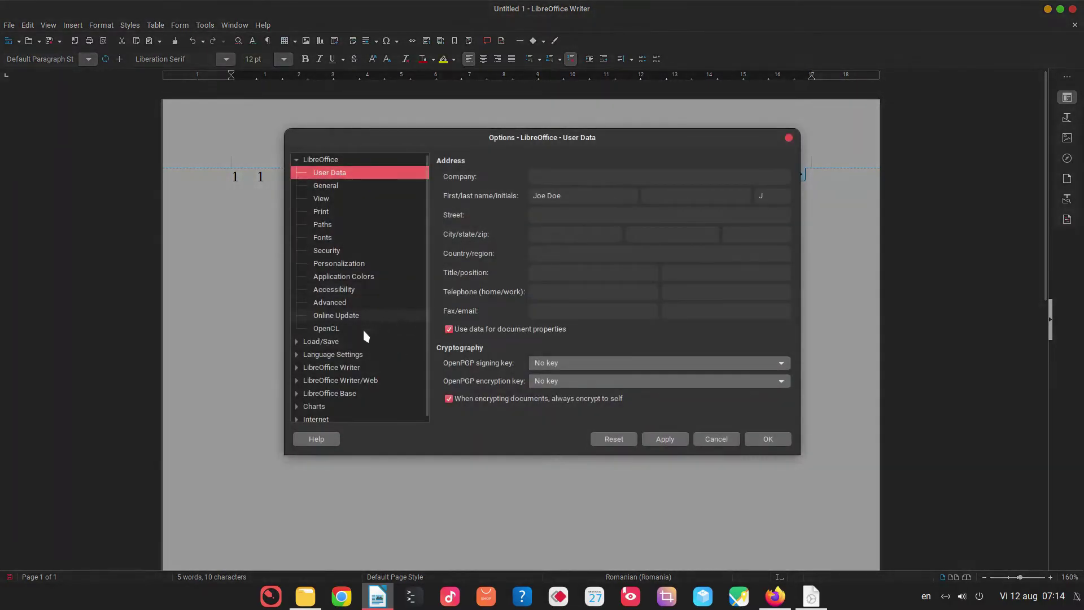
{"action": "left_click", "coordinate": [297, 367]}
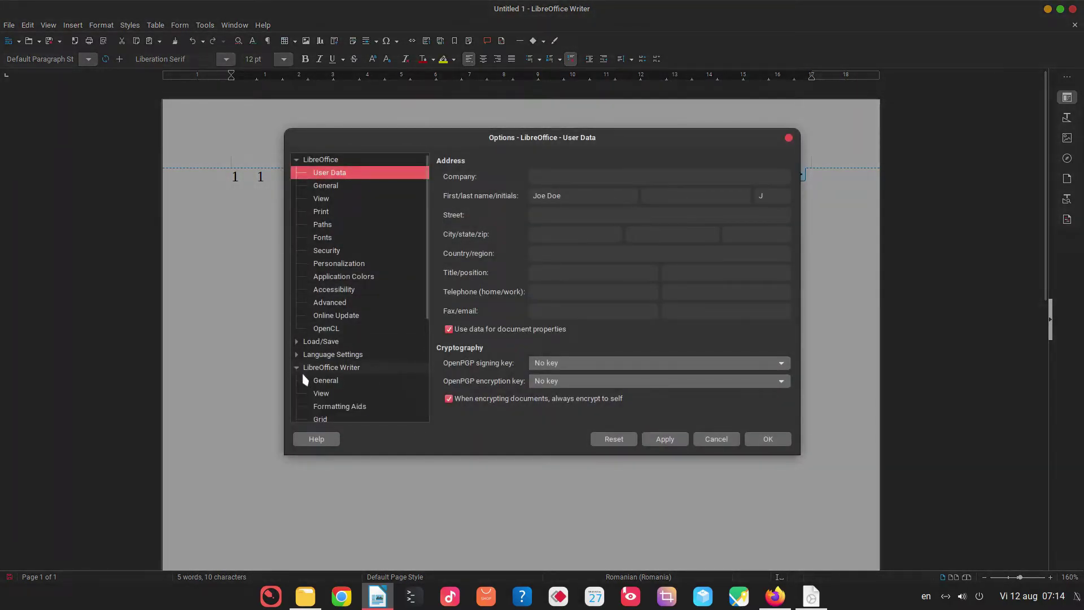
{"action": "left_click", "coordinate": [332, 393]}
{"action": "left_click", "coordinate": [333, 380]}
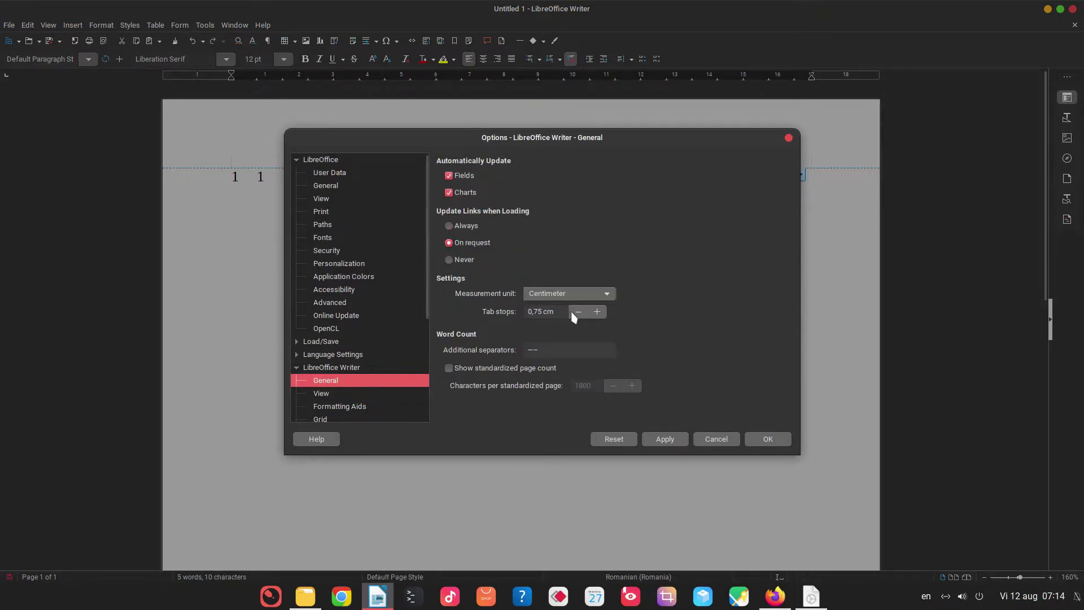
{"action": "left_click", "coordinate": [597, 312]}
{"action": "left_click", "coordinate": [597, 311]}
{"action": "left_click", "coordinate": [596, 312]}
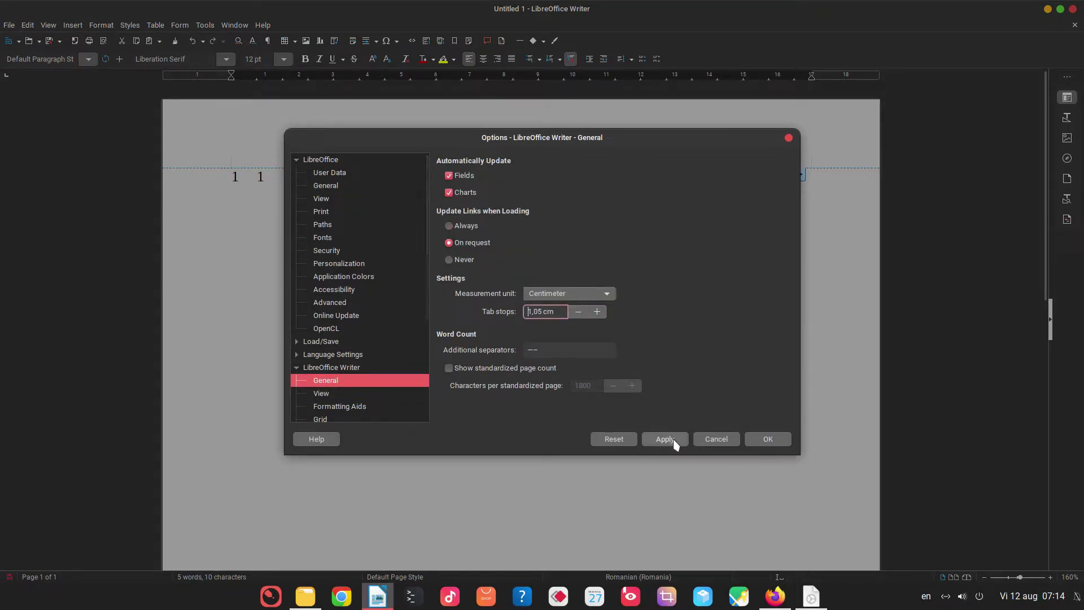
{"action": "left_click", "coordinate": [657, 440]}
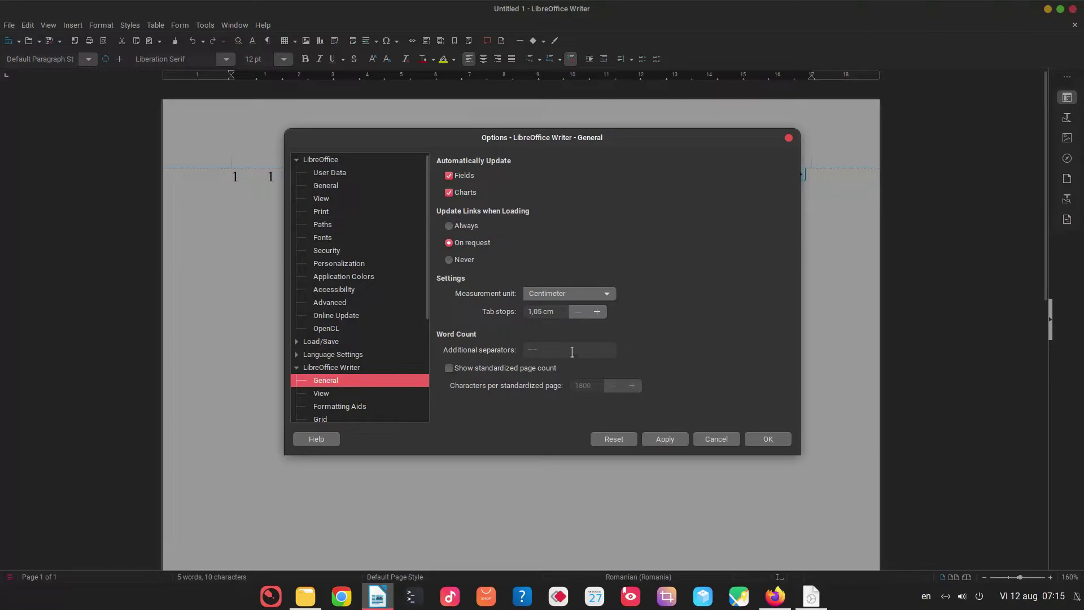
- Set the tab stops exactly to 1,00 cm and show the Writer View page
{"action": "left_click", "coordinate": [577, 314]}
{"action": "left_click", "coordinate": [577, 314]}
{"action": "left_click", "coordinate": [658, 439]}
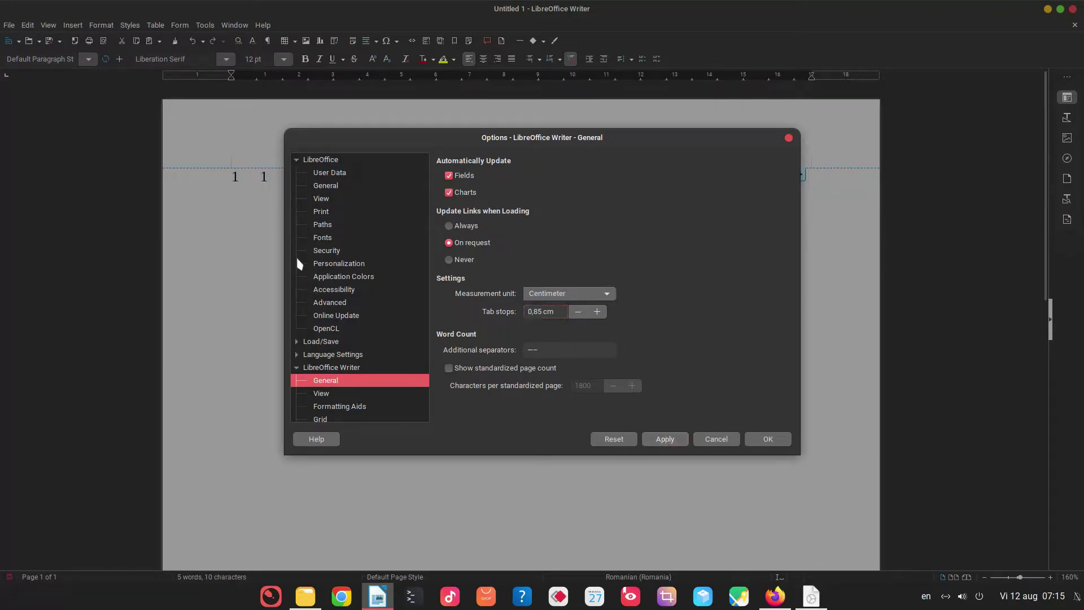
{"action": "left_click", "coordinate": [596, 312]}
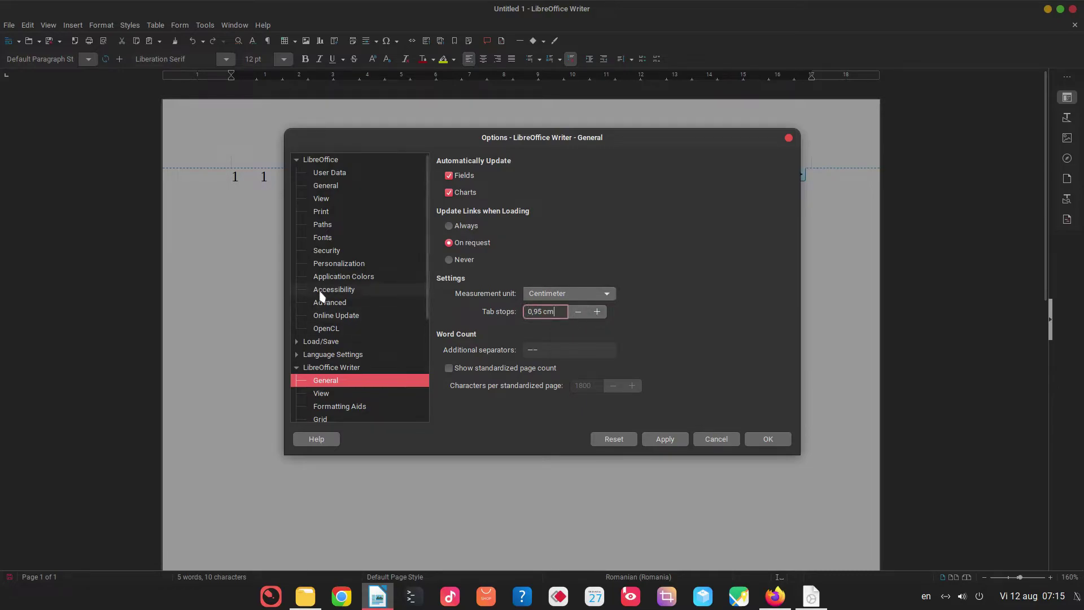
{"action": "key", "text": "ctrl+a"}
{"action": "type", "text": "1"}
{"action": "key", "text": "Tab"}
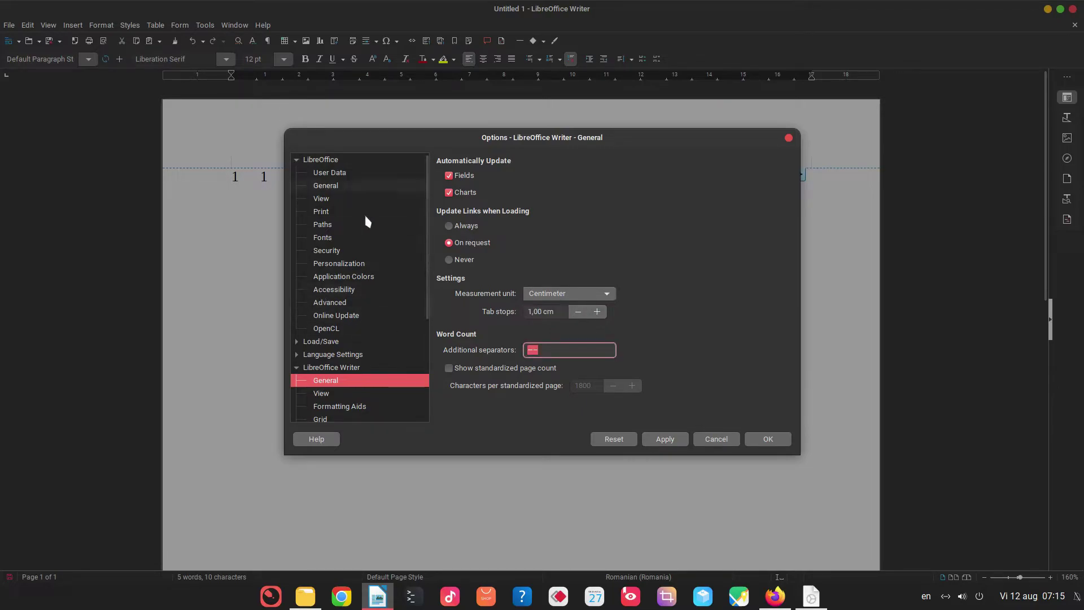
{"action": "scroll", "coordinate": [391, 323], "scroll_direction": "down", "scroll_amount": 3}
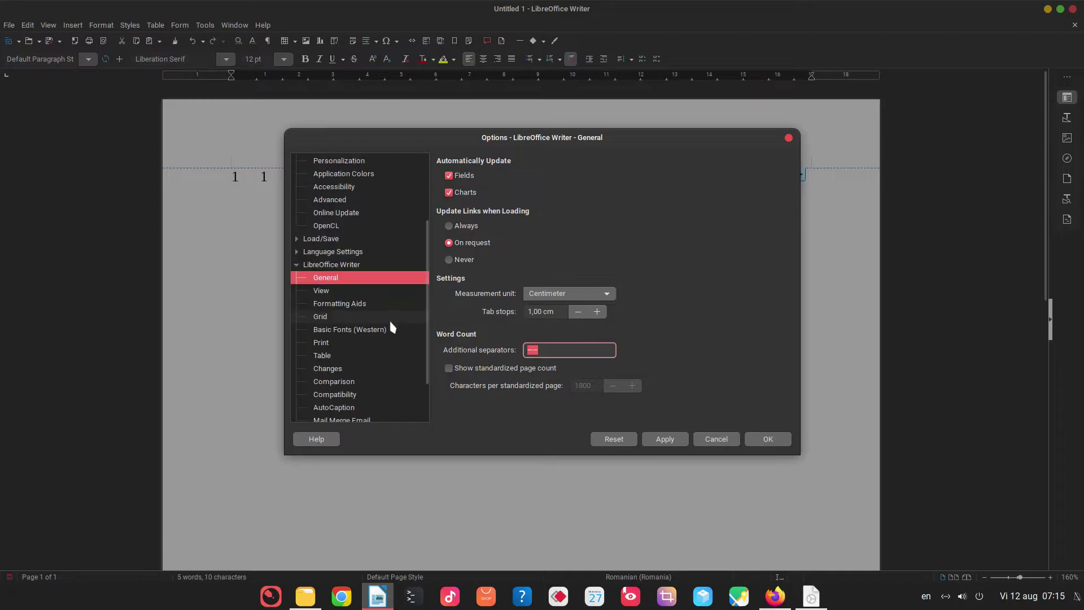
{"action": "left_click", "coordinate": [360, 291]}
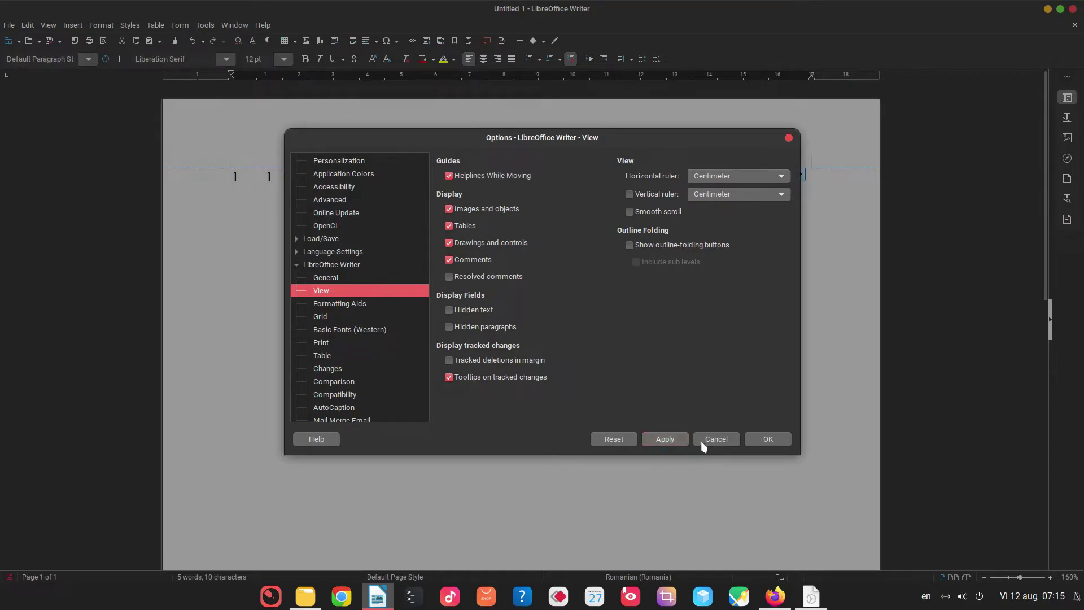
- Close Options, draw a blue diamond from Basic Shapes, and copy it near the top
{"action": "left_click", "coordinate": [774, 443]}
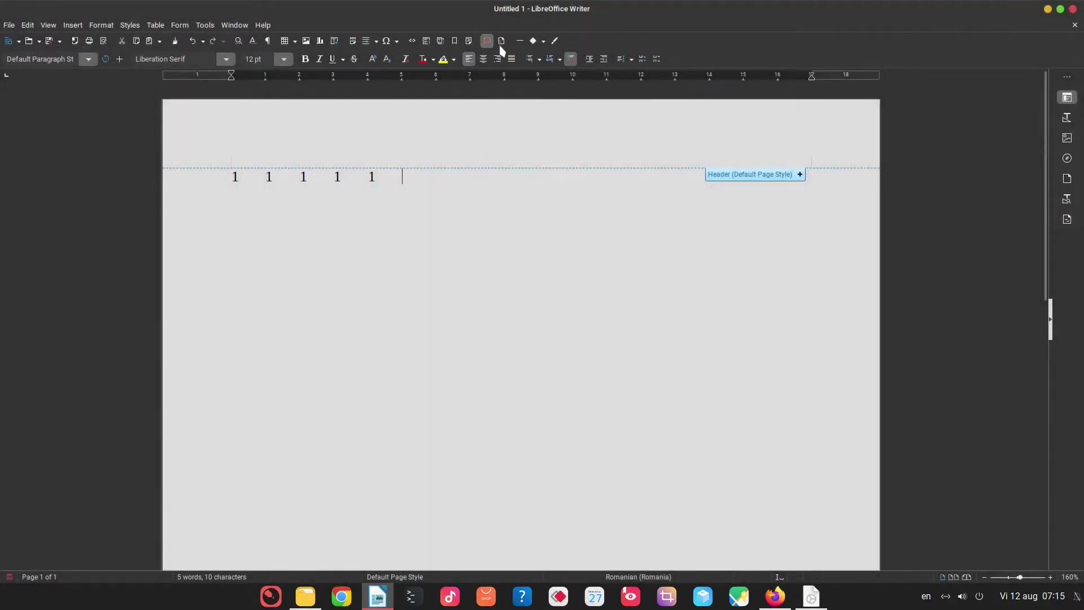
{"action": "left_click", "coordinate": [533, 41]}
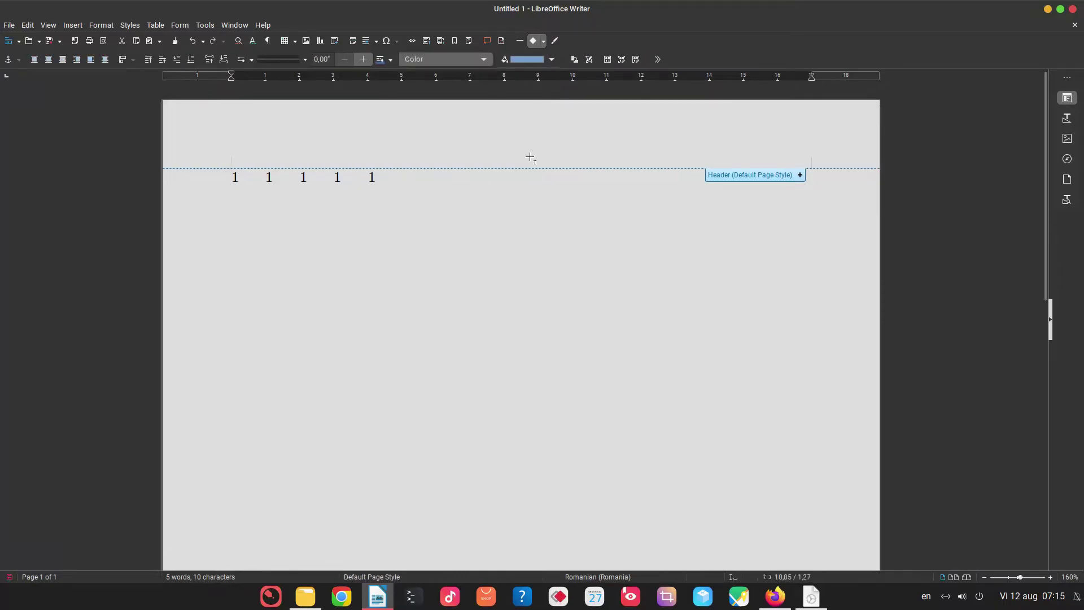
{"action": "mouse_move", "coordinate": [422, 232]}
{"action": "left_mouse_down"}
{"action": "mouse_move", "coordinate": [505, 290]}
{"action": "mouse_move", "coordinate": [491, 273]}
{"action": "mouse_move", "coordinate": [476, 329]}
{"action": "mouse_move", "coordinate": [373, 339]}
{"action": "left_mouse_up"}
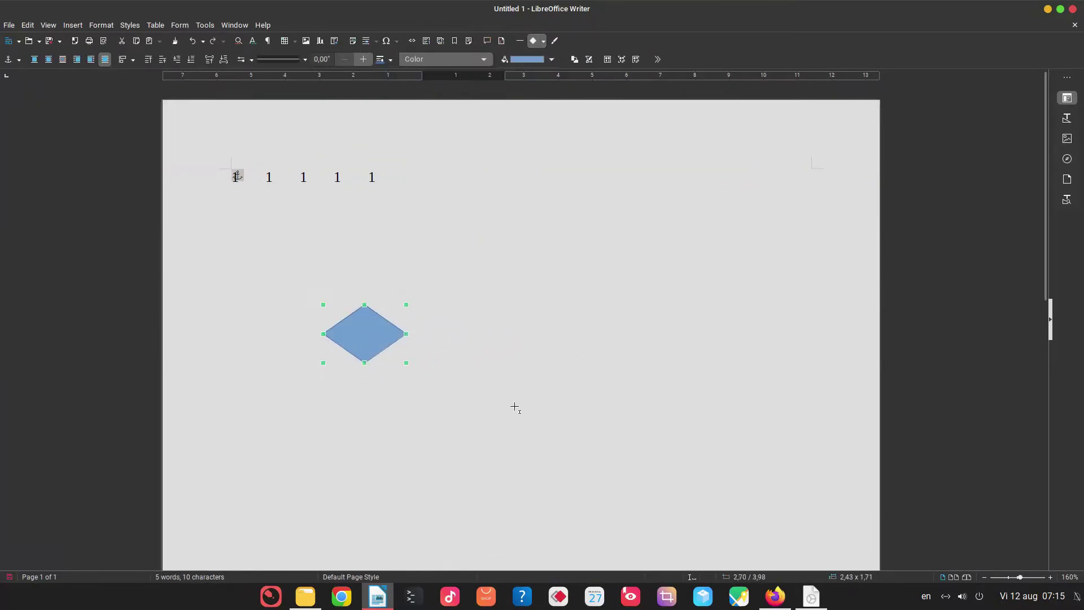
{"action": "left_click", "coordinate": [467, 268]}
{"action": "left_click_drag", "start_coordinate": [452, 252], "coordinate": [473, 221]}
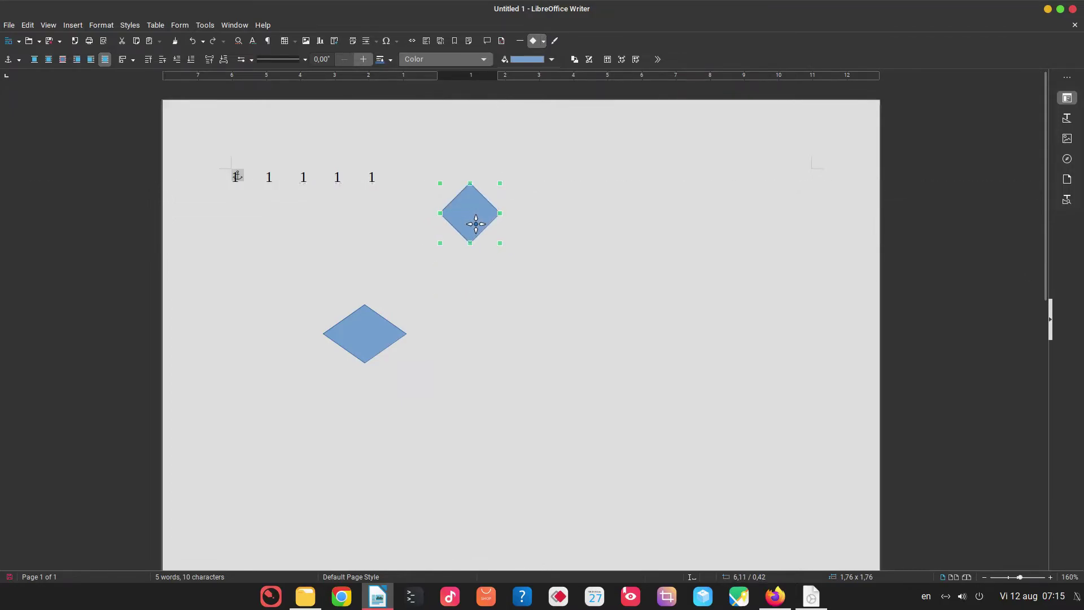
- Delete the extra diamonds, nudge the remaining one slightly right, and reopen Options
{"action": "left_click", "coordinate": [674, 283]}
{"action": "left_click", "coordinate": [534, 294]}
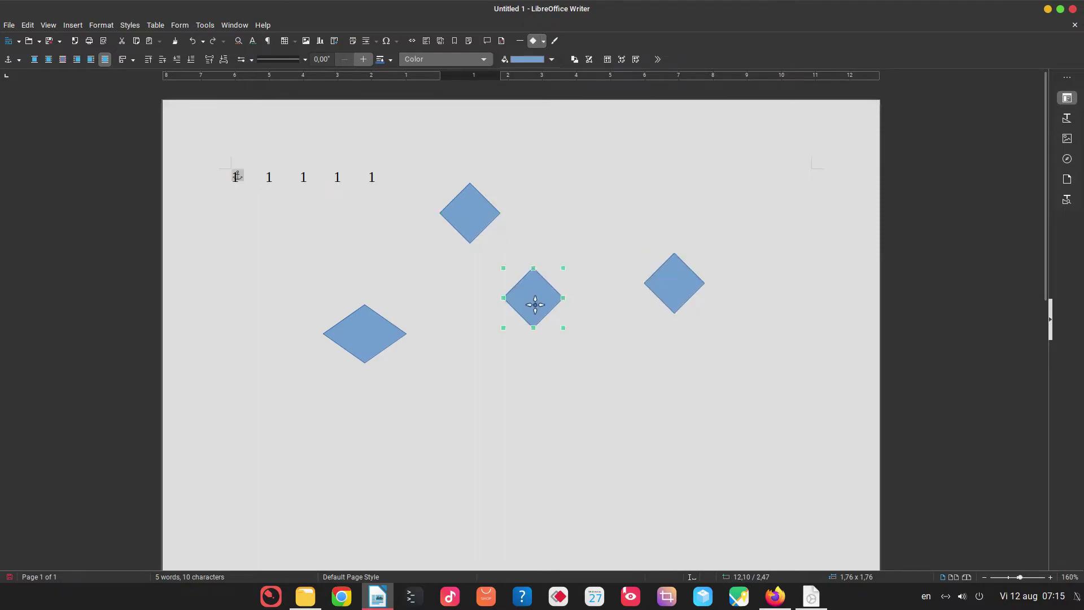
{"action": "key", "text": "Delete"}
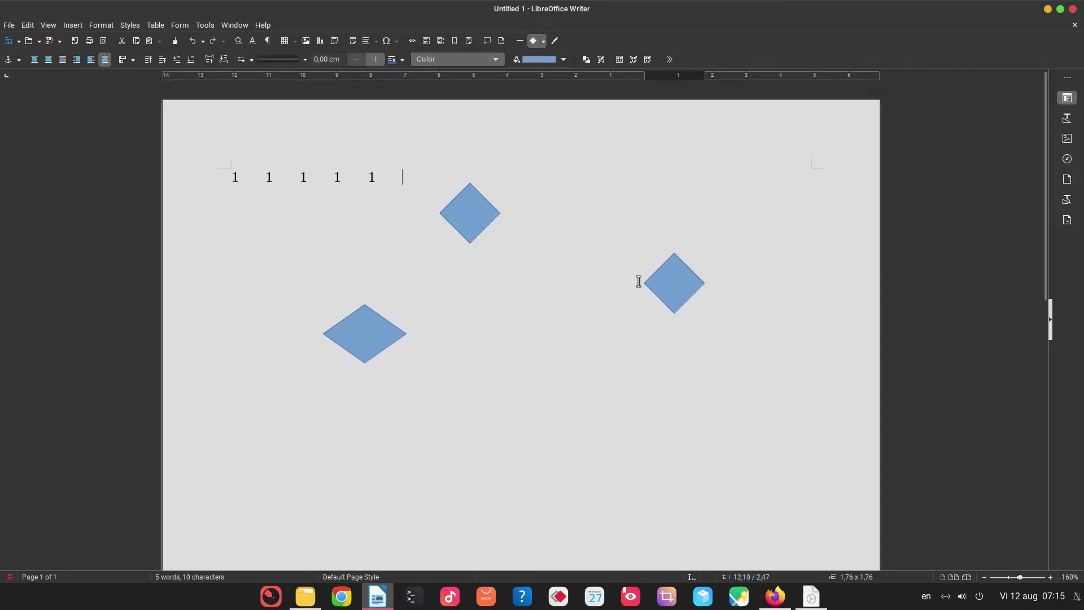
{"action": "left_click", "coordinate": [671, 283]}
{"action": "key", "text": "Delete"}
{"action": "left_click", "coordinate": [364, 330]}
{"action": "key", "text": "Delete"}
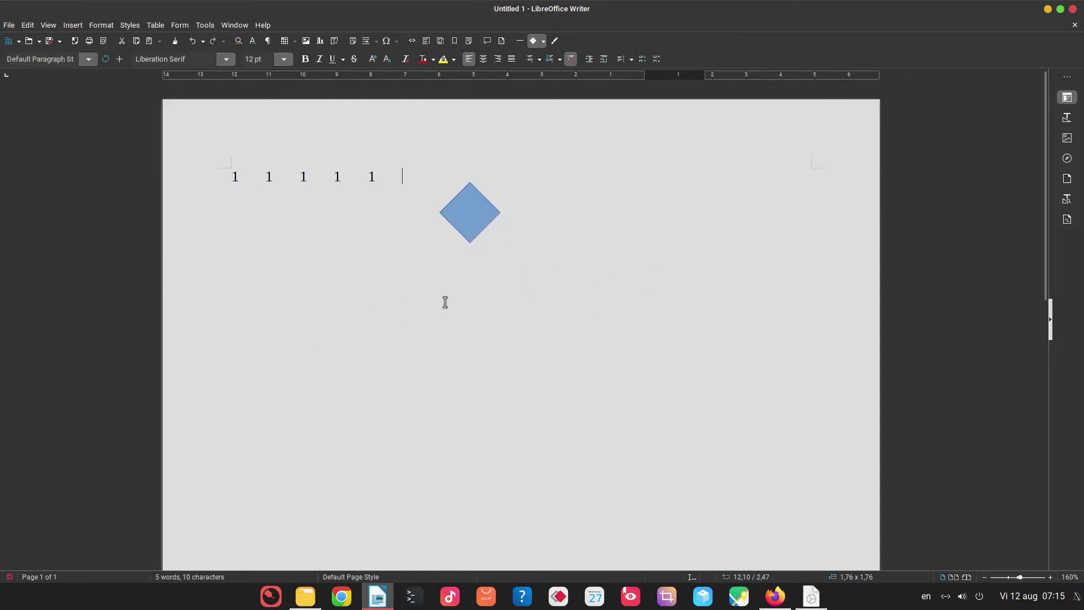
{"action": "left_click", "coordinate": [485, 225]}
{"action": "left_click_drag", "start_coordinate": [466, 206], "coordinate": [480, 206]}
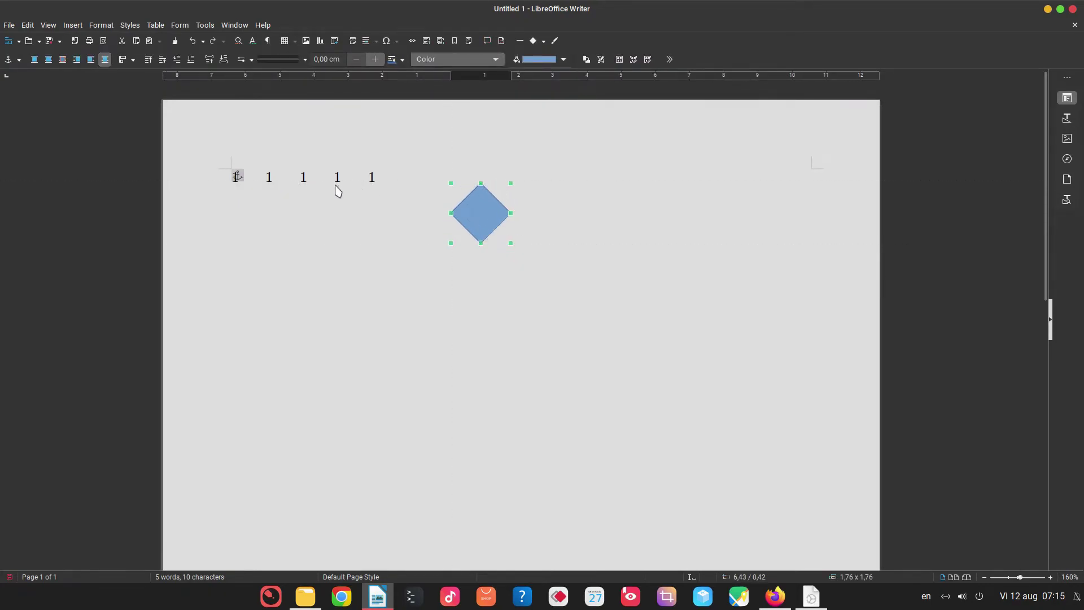
{"action": "key", "text": "Escape"}
{"action": "left_click", "coordinate": [205, 25]}
{"action": "left_click", "coordinate": [252, 390]}
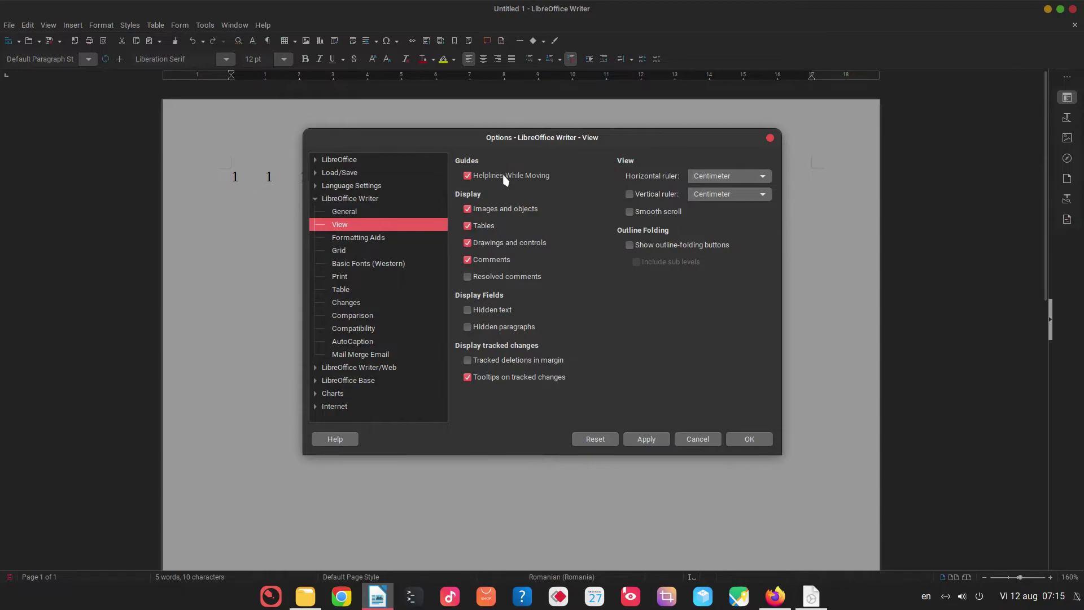
- Uncheck Helplines While Moving, check Tracked deletions in margin, and enable Visible grid
{"action": "left_click", "coordinate": [478, 178]}
{"action": "left_click", "coordinate": [522, 364]}
{"action": "left_click", "coordinate": [361, 237]}
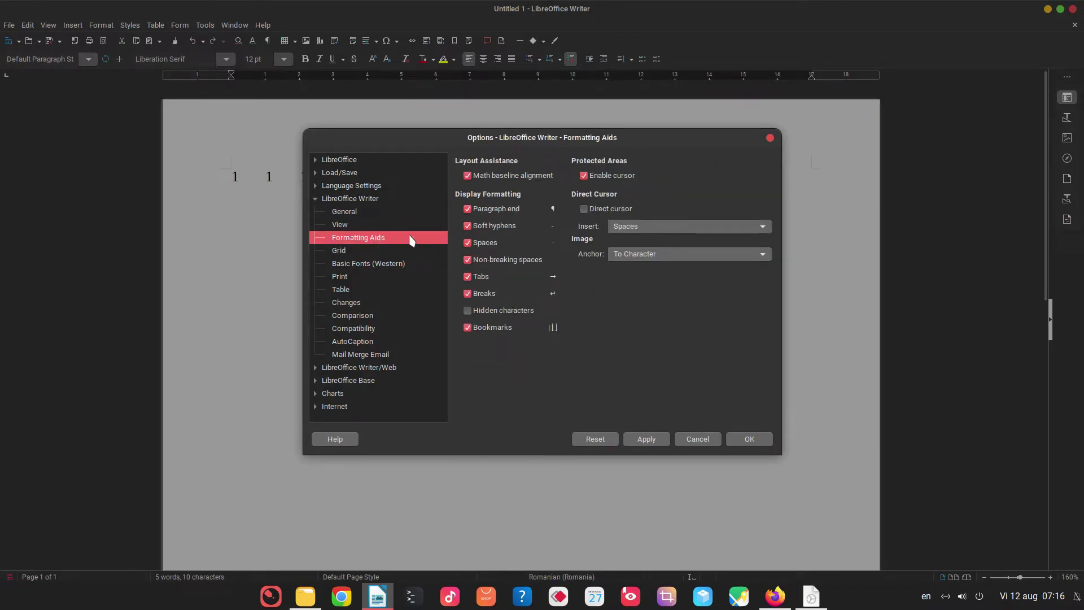
{"action": "left_click", "coordinate": [401, 250]}
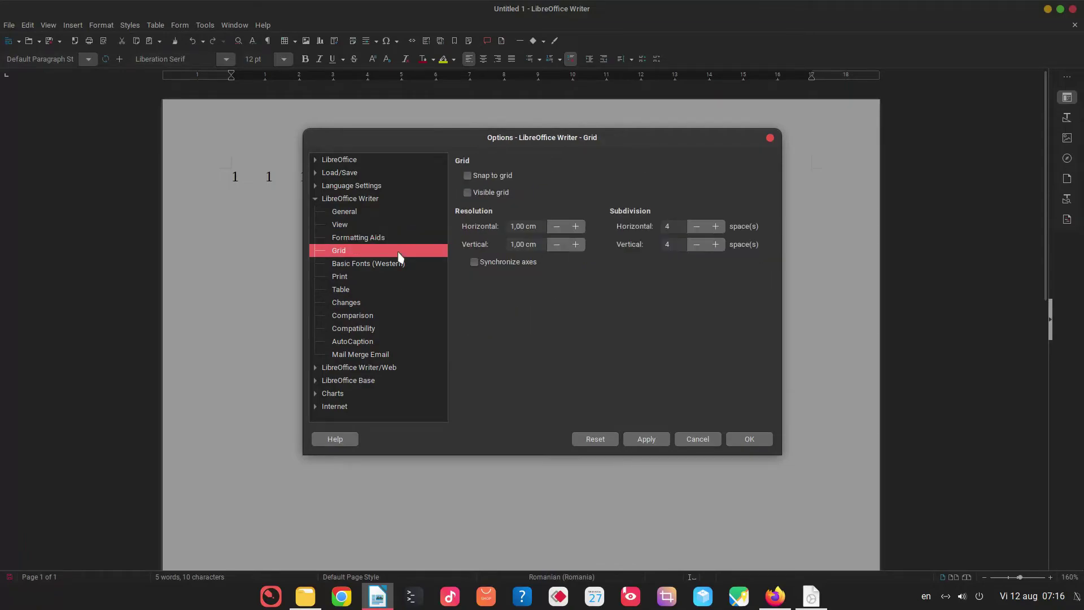
{"action": "left_click", "coordinate": [500, 194]}
- Close Options, reopen them, uncheck Visible grid, and show the Basic Fonts (Western) page
{"action": "left_click", "coordinate": [749, 441]}
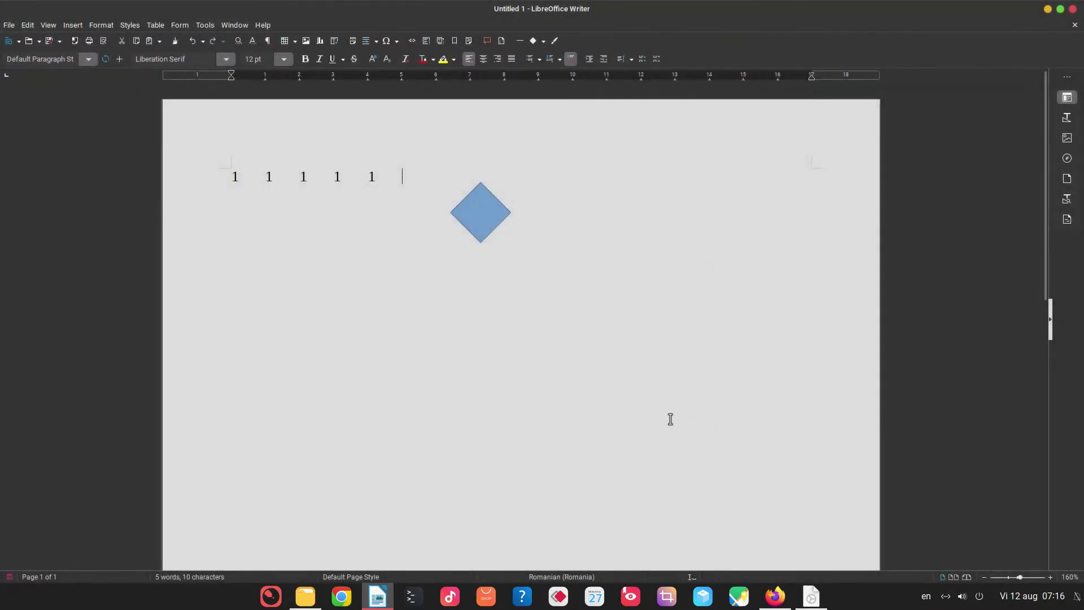
{"action": "scroll", "coordinate": [427, 298], "scroll_direction": "up", "scroll_amount": 5, "text": "ctrl"}
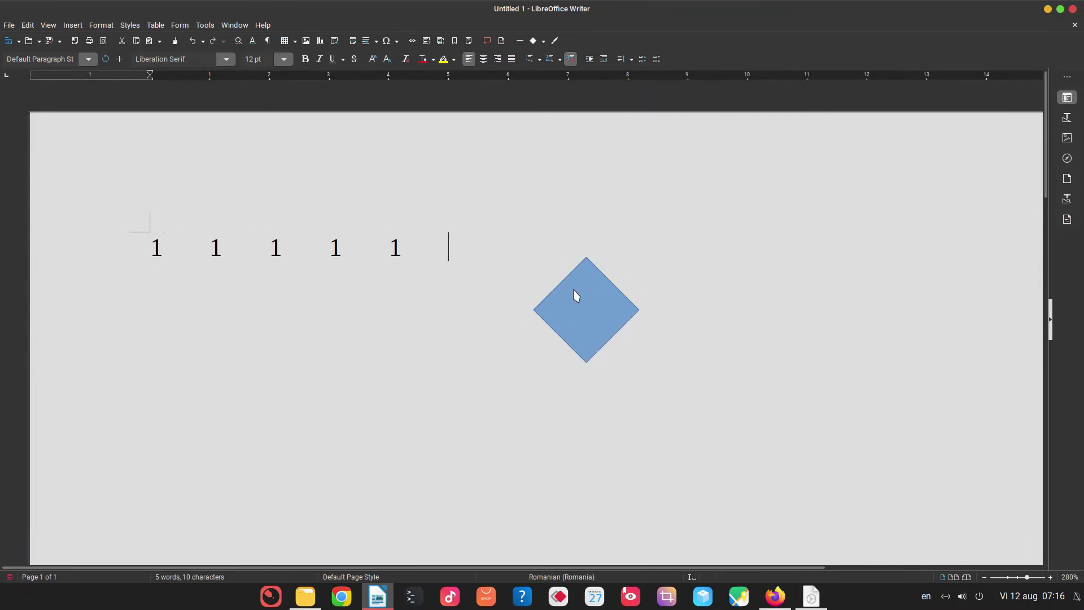
{"action": "scroll", "coordinate": [601, 299], "scroll_direction": "up", "scroll_amount": 2, "text": "ctrl"}
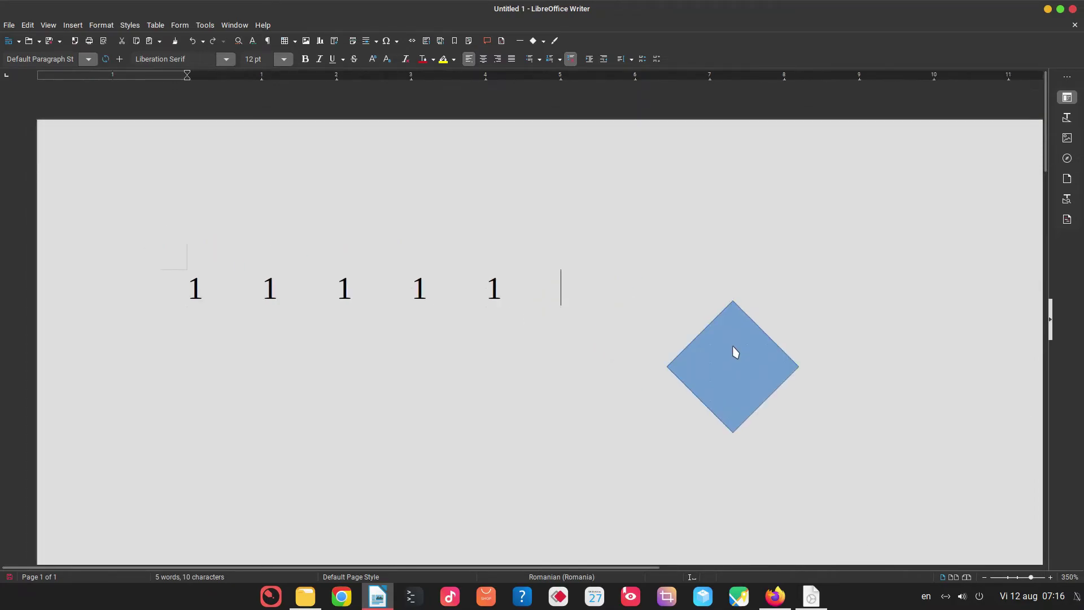
{"action": "left_click", "coordinate": [204, 25]}
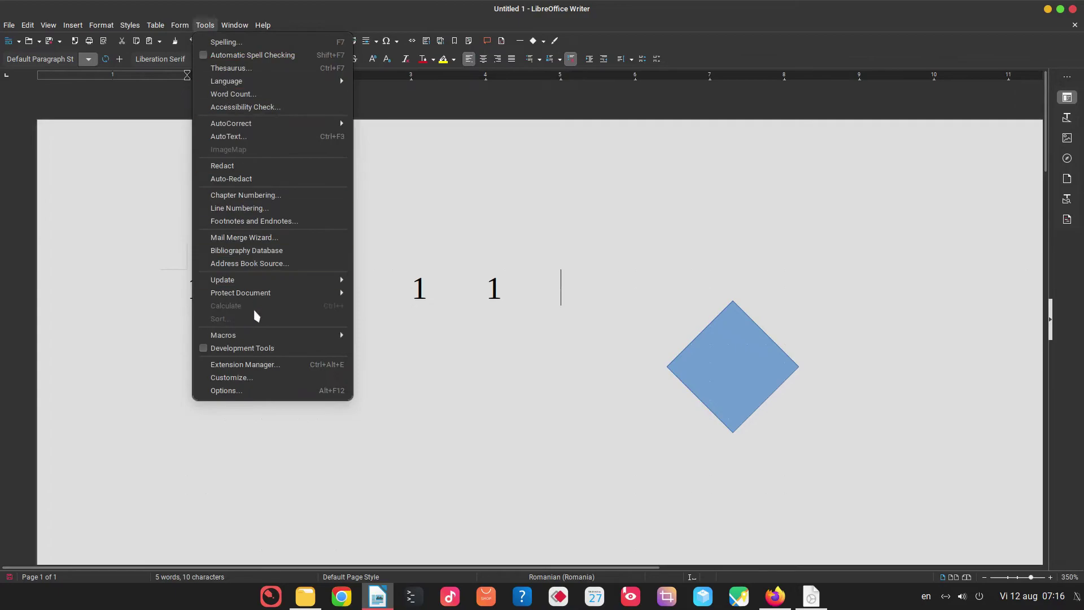
{"action": "left_click", "coordinate": [250, 390]}
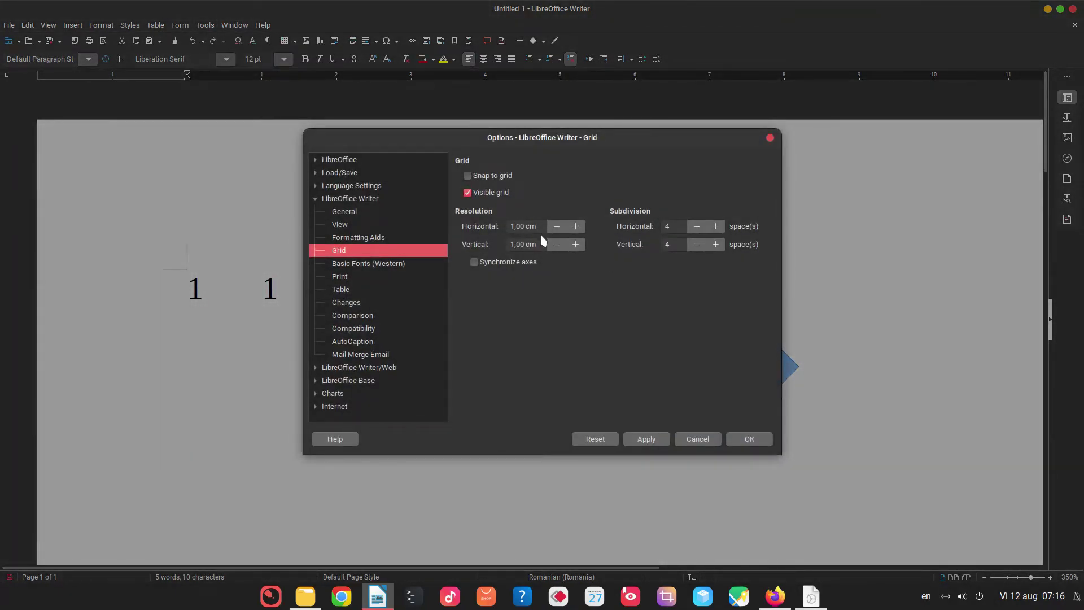
{"action": "left_click", "coordinate": [487, 192]}
{"action": "left_click", "coordinate": [401, 265]}
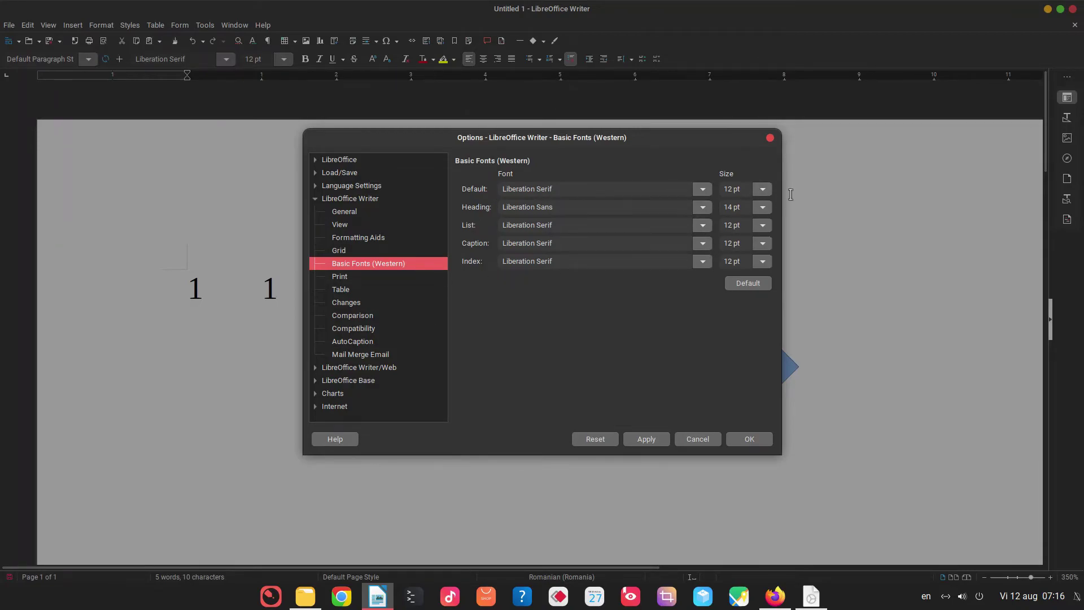
- Set the Western default basic font size to 10 pt and apply it
{"action": "left_click", "coordinate": [763, 192]}
{"action": "left_click", "coordinate": [762, 192]}
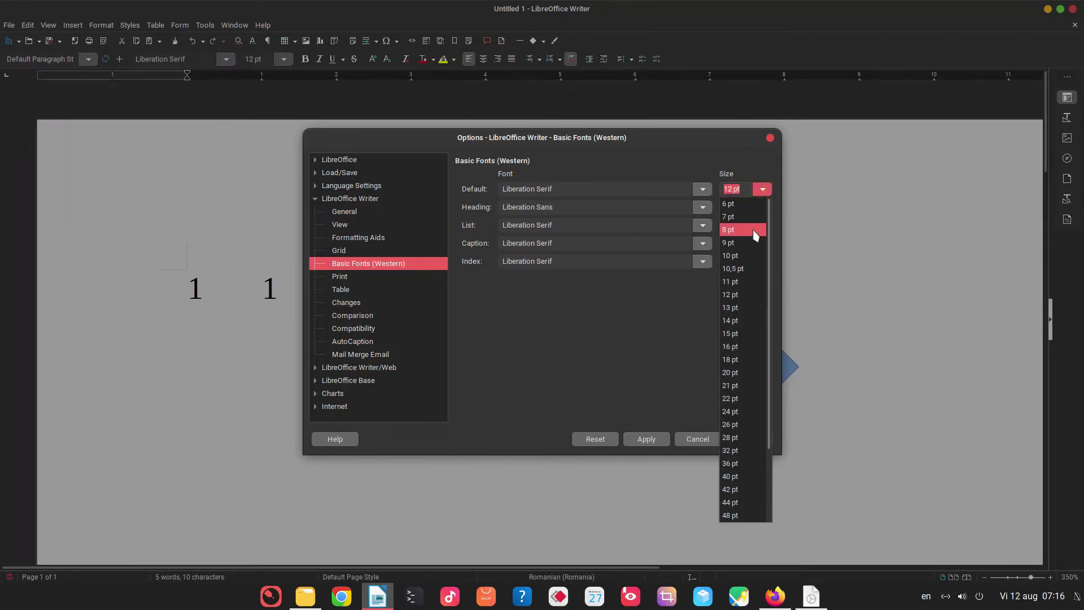
{"action": "left_click", "coordinate": [745, 260]}
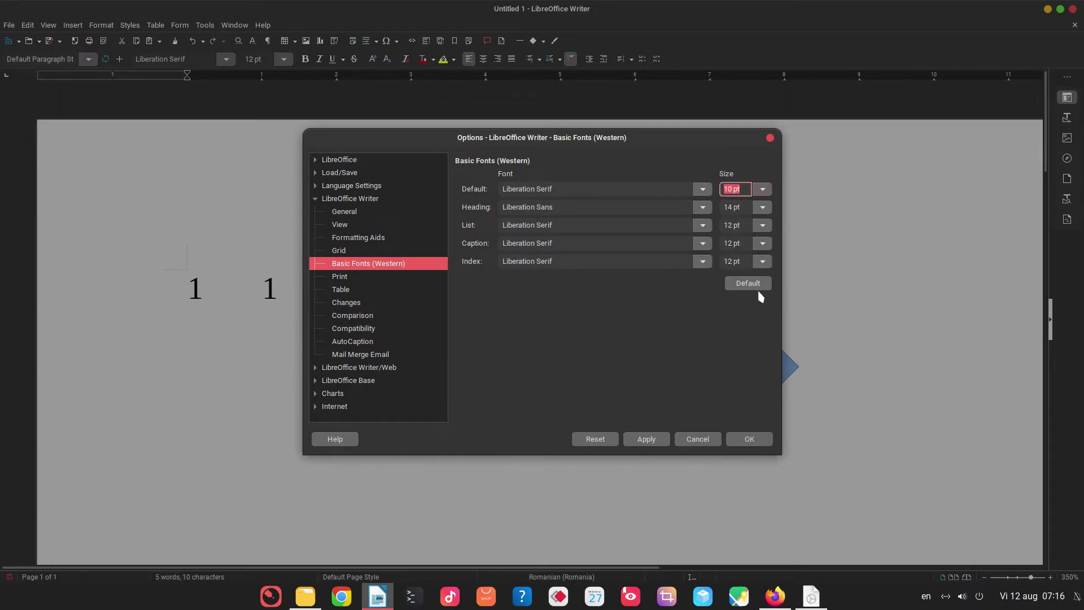
{"action": "left_click", "coordinate": [661, 440]}
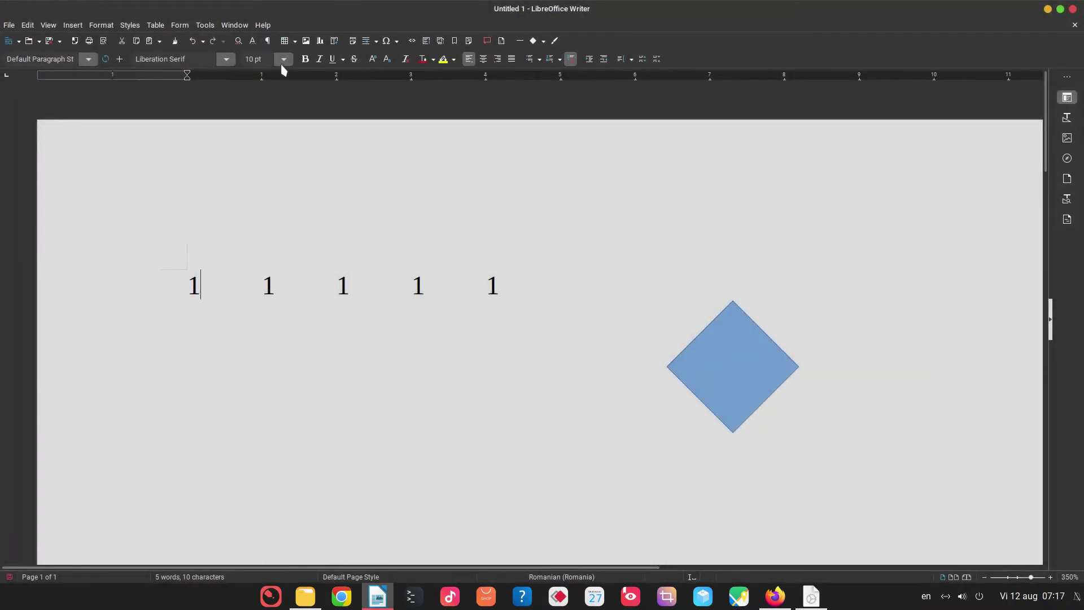
- Reopen Options at Basic Fonts and restore the default font size to 12 pt
{"action": "left_click", "coordinate": [210, 25]}
{"action": "left_click", "coordinate": [245, 389]}
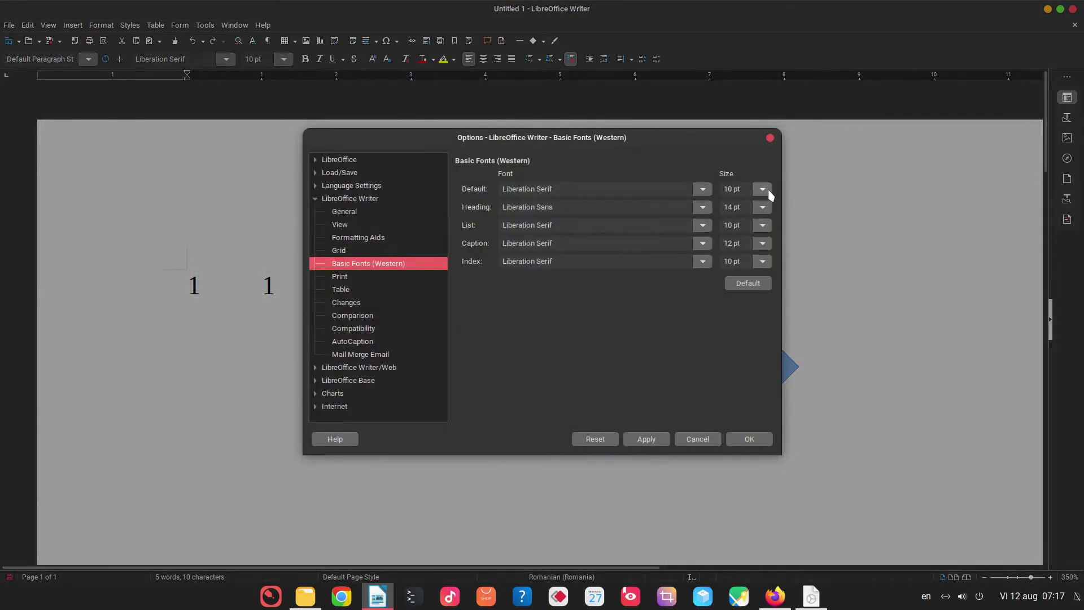
{"action": "left_click", "coordinate": [762, 189]}
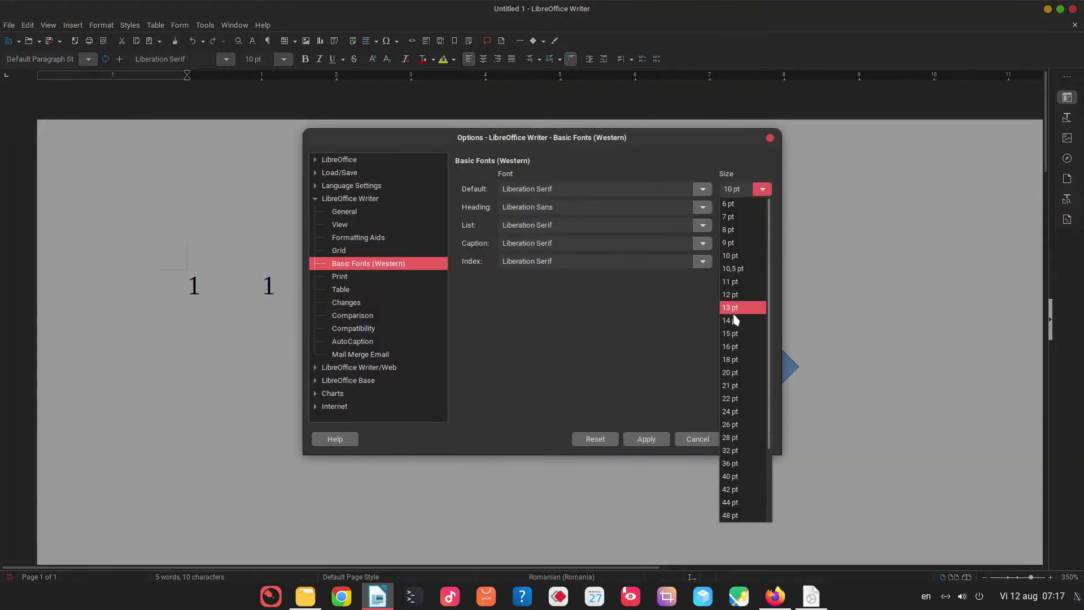
{"action": "left_click", "coordinate": [737, 300]}
{"action": "left_click", "coordinate": [656, 443]}
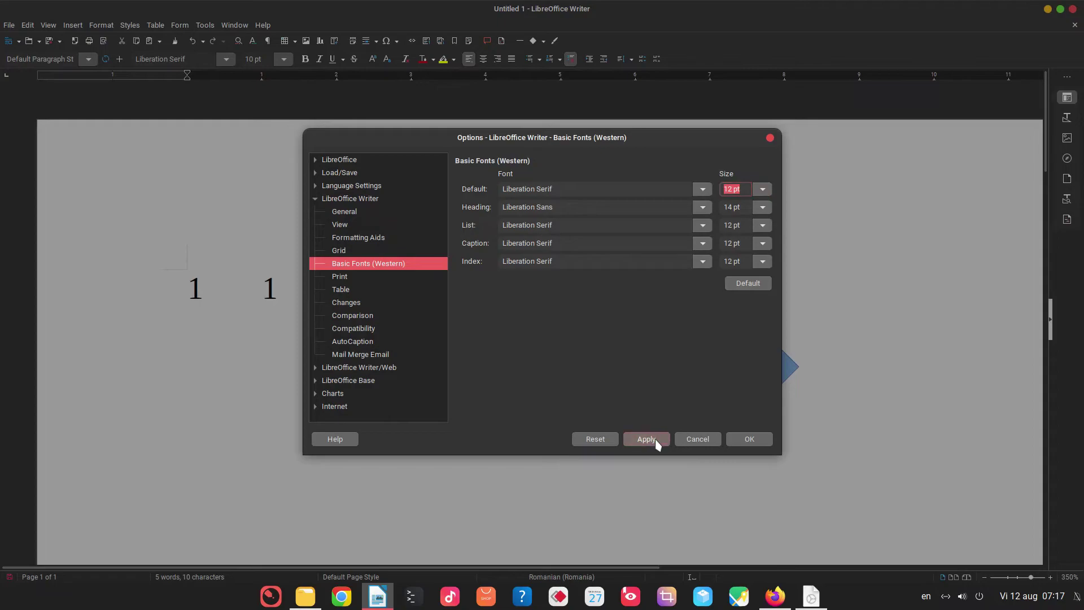
{"action": "left_click", "coordinate": [420, 276]}
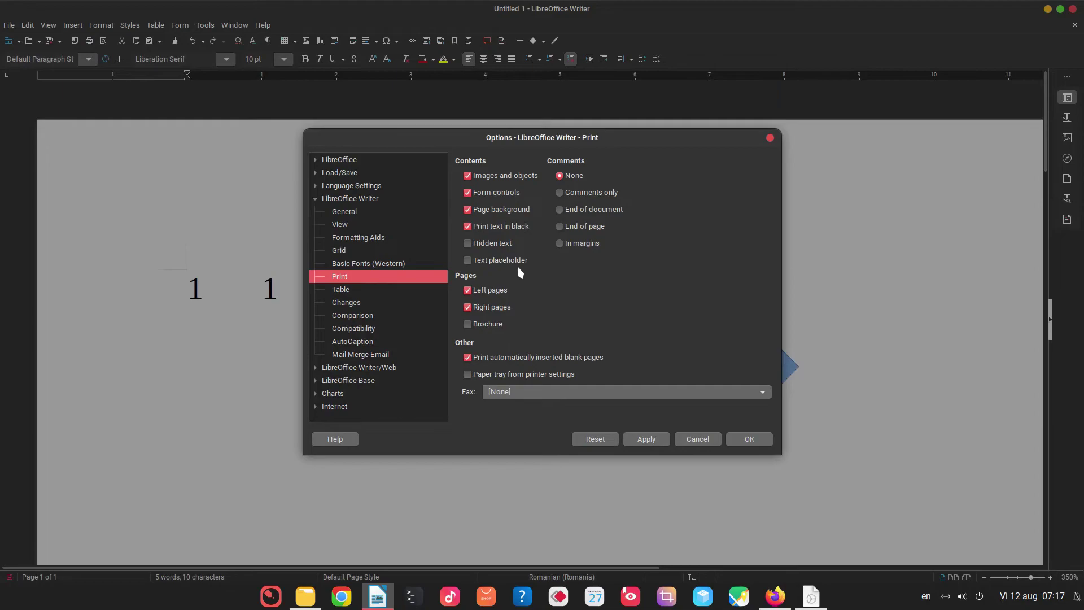
- Turn off Print text in black and print comments in the margins
{"action": "left_click", "coordinate": [508, 226]}
{"action": "left_click", "coordinate": [578, 245]}
{"action": "left_click", "coordinate": [378, 292]}
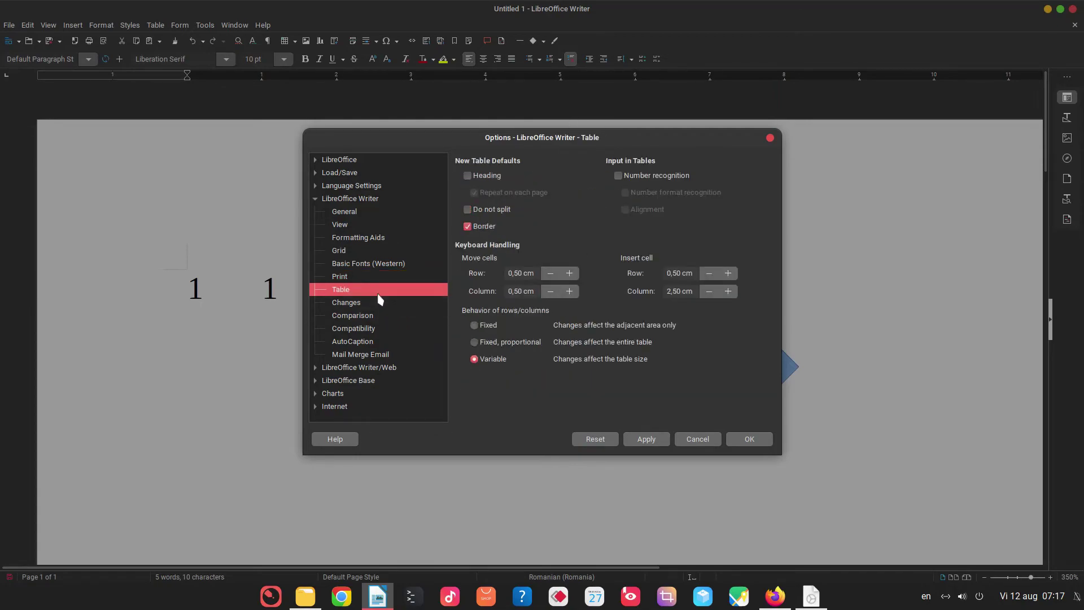
{"action": "left_click", "coordinate": [380, 303]}
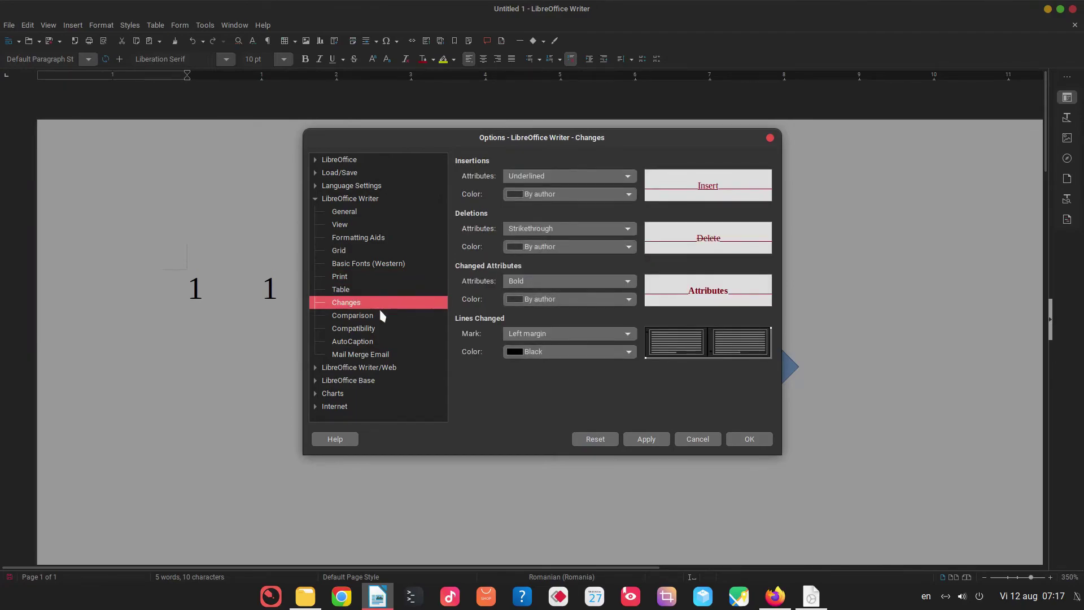
{"action": "left_click", "coordinate": [380, 315]}
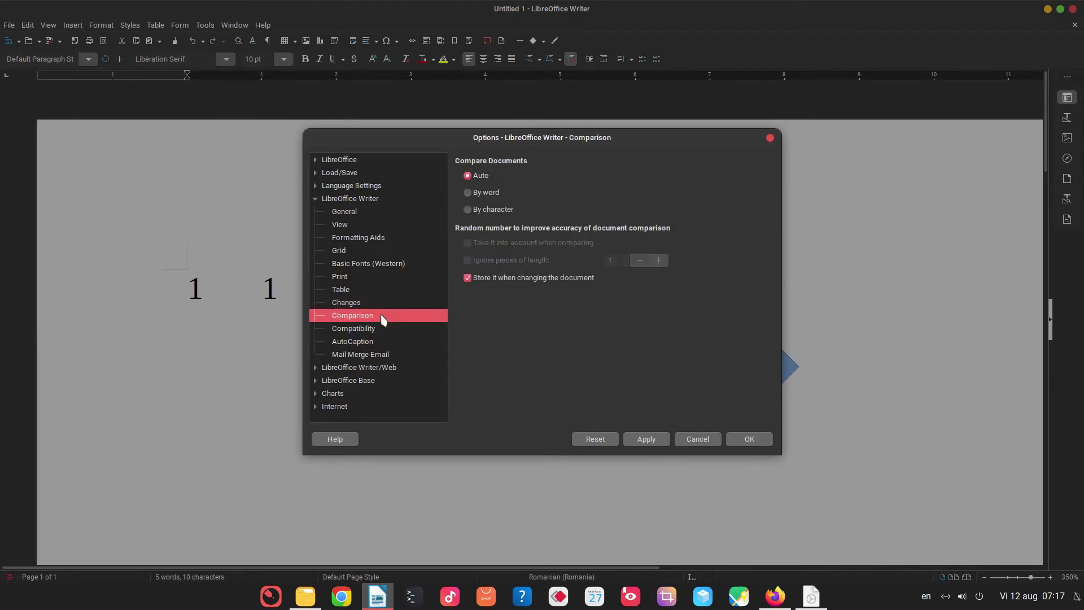
- Set the Internet proxy server to None
{"action": "left_click", "coordinate": [315, 406]}
{"action": "left_click", "coordinate": [358, 391]}
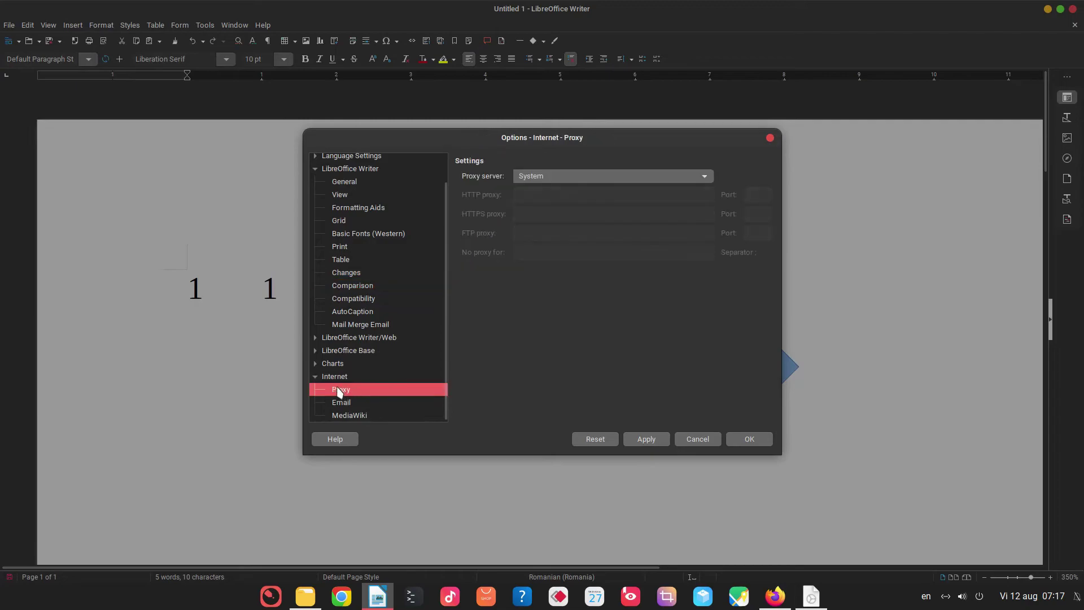
{"action": "left_click", "coordinate": [535, 179]}
{"action": "left_click", "coordinate": [530, 189]}
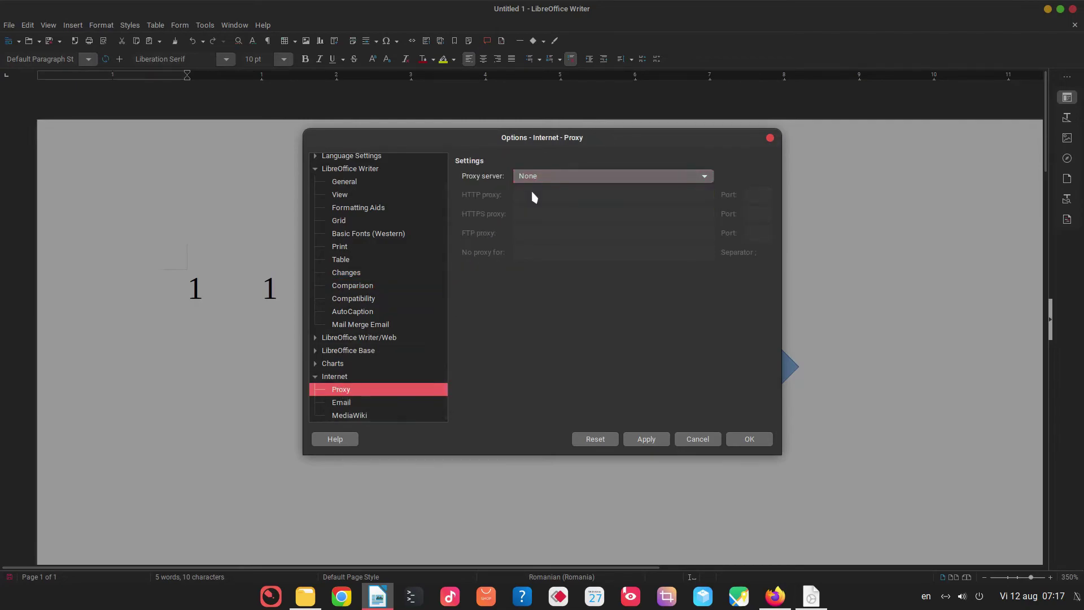
- Look over the Writer/Web Background and Table pages, then confirm the options with OK
{"action": "left_click", "coordinate": [315, 338]}
{"action": "scroll", "coordinate": [316, 340], "scroll_direction": "down", "scroll_amount": 2}
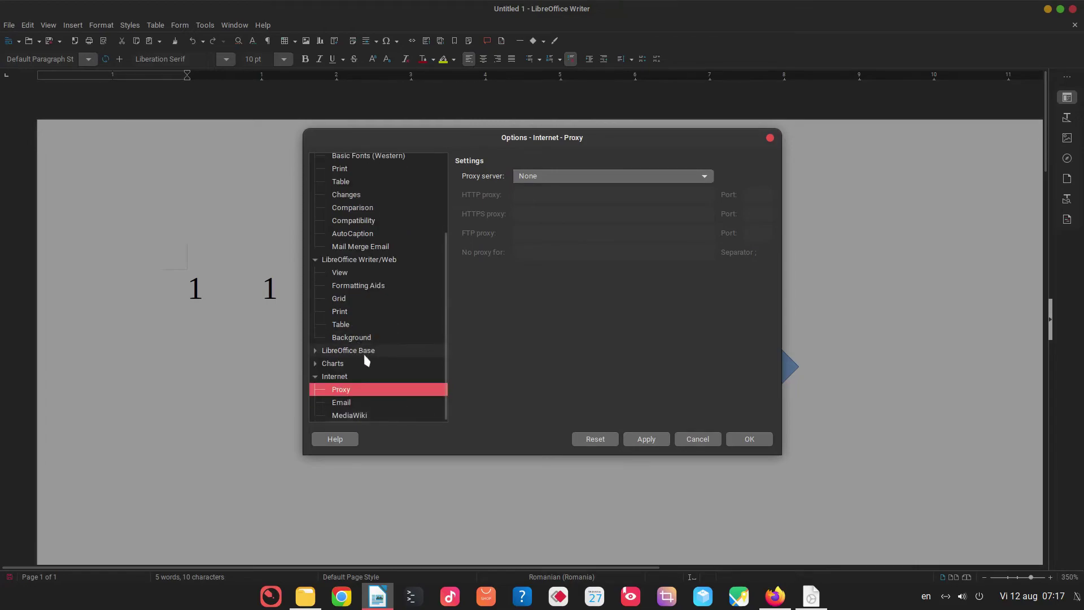
{"action": "left_click", "coordinate": [373, 341]}
{"action": "left_click", "coordinate": [372, 327]}
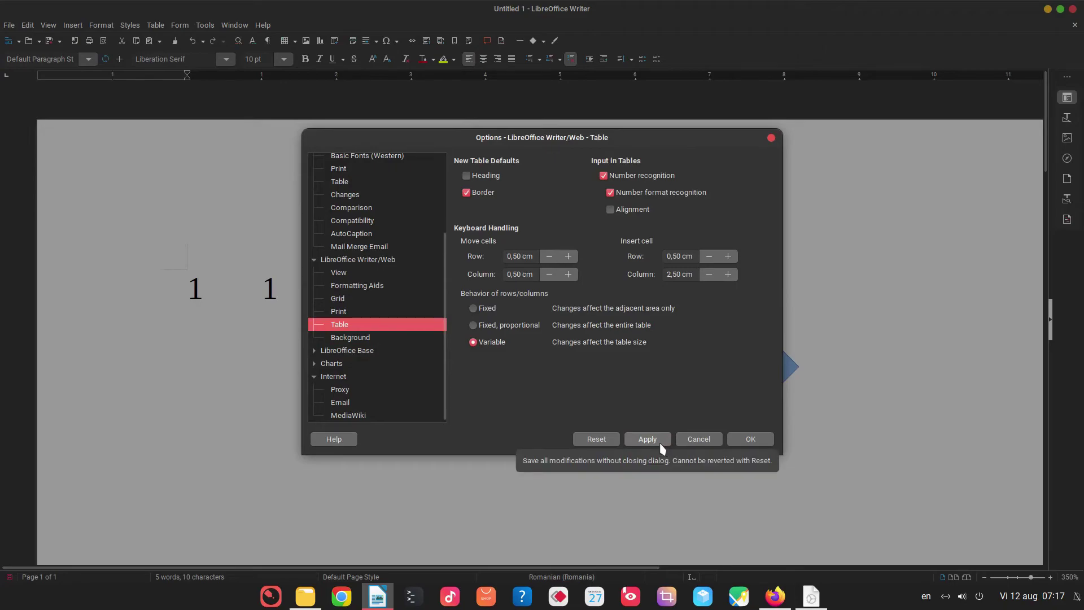
{"action": "left_click", "coordinate": [767, 439]}
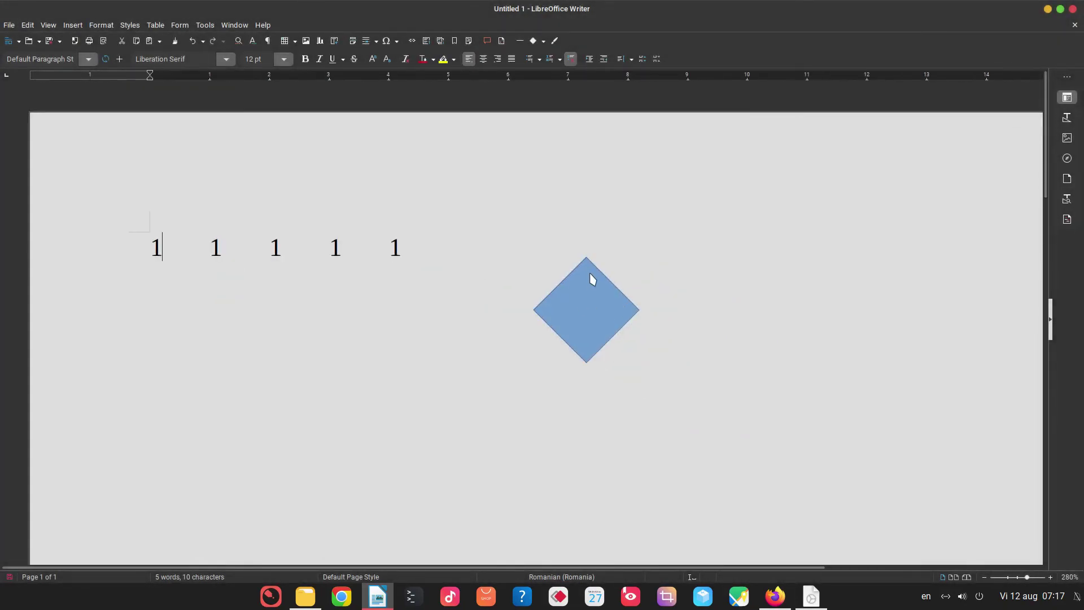
- Delete the blue diamond shape and look through the Styles, Gallery and Navigator sidebar decks
{"action": "left_click", "coordinate": [588, 272]}
{"action": "key", "text": "Delete"}
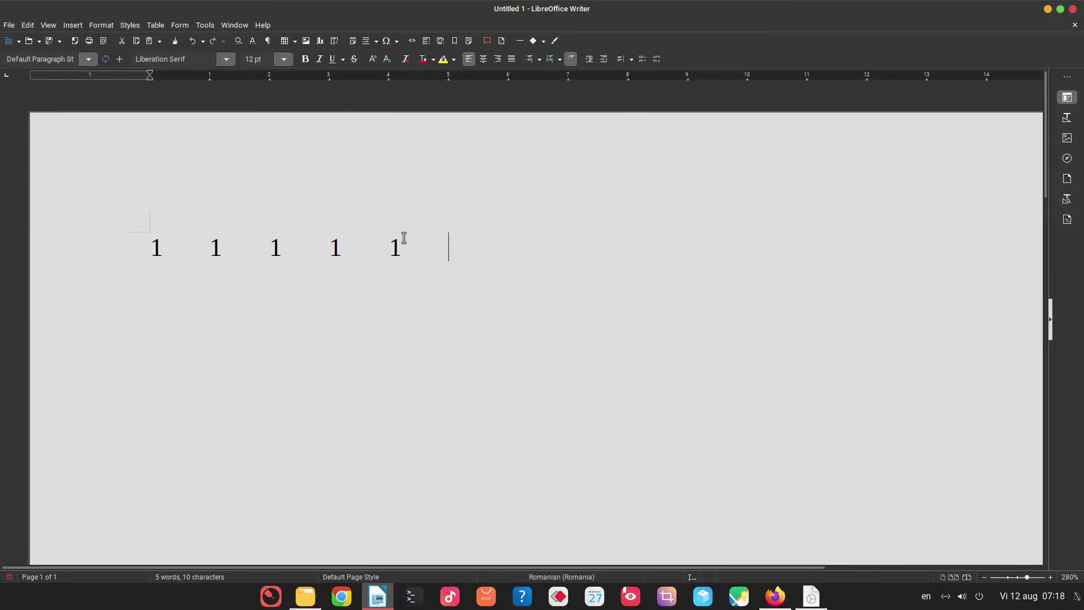
{"action": "left_click", "coordinate": [1067, 118]}
{"action": "left_click", "coordinate": [1067, 141]}
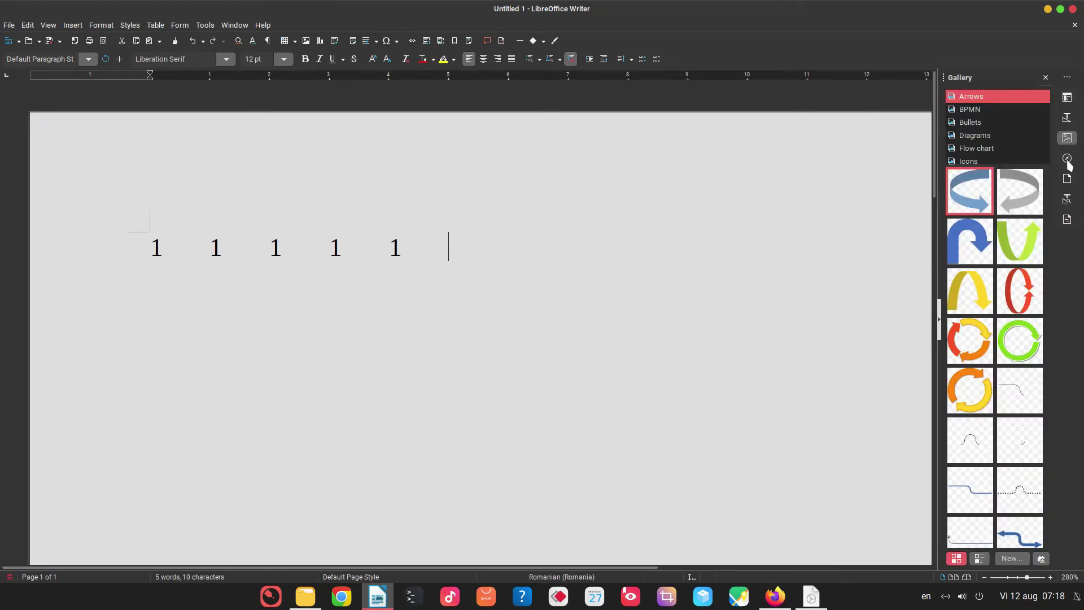
{"action": "left_click", "coordinate": [1067, 161]}
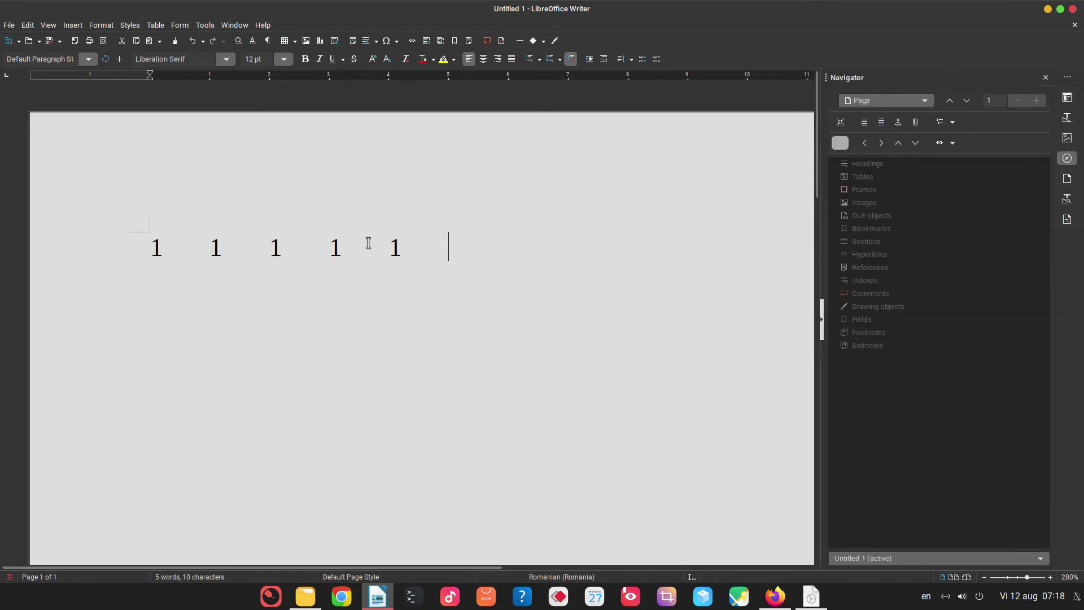
- Apply Heading 1 to the line of five 1s, then restyle it as Title
{"action": "left_click_drag", "start_coordinate": [406, 244], "coordinate": [72, 244]}
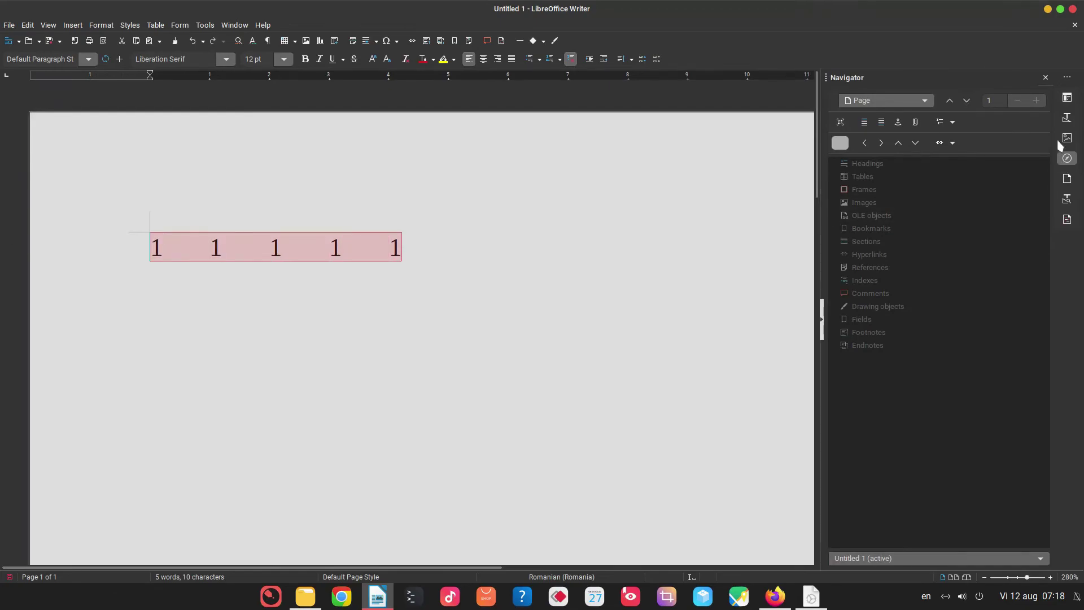
{"action": "left_click", "coordinate": [1067, 118]}
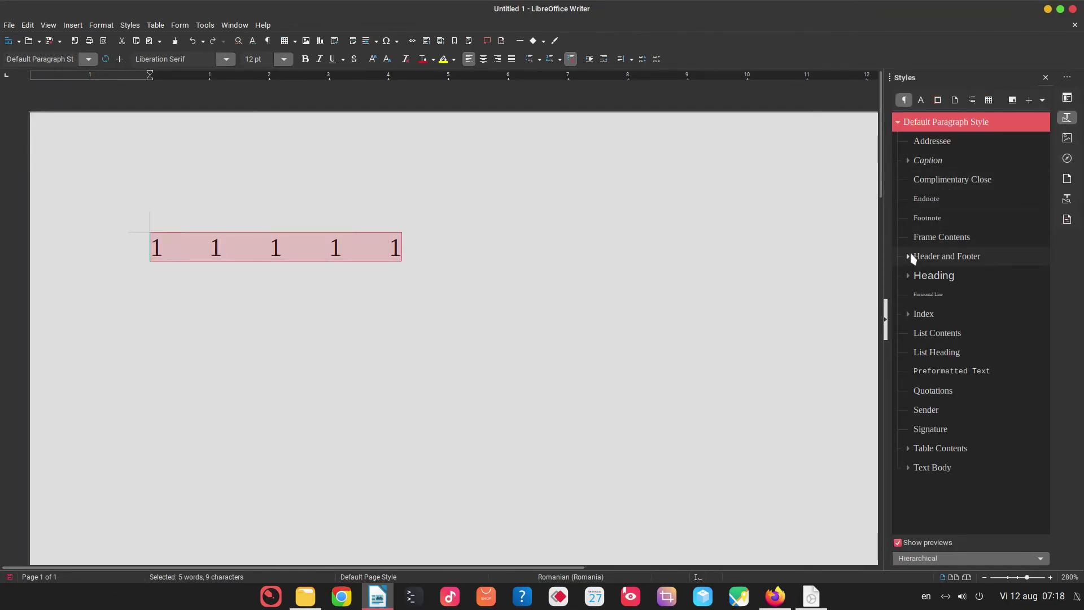
{"action": "left_click", "coordinate": [907, 275]}
{"action": "double_click", "coordinate": [937, 313]}
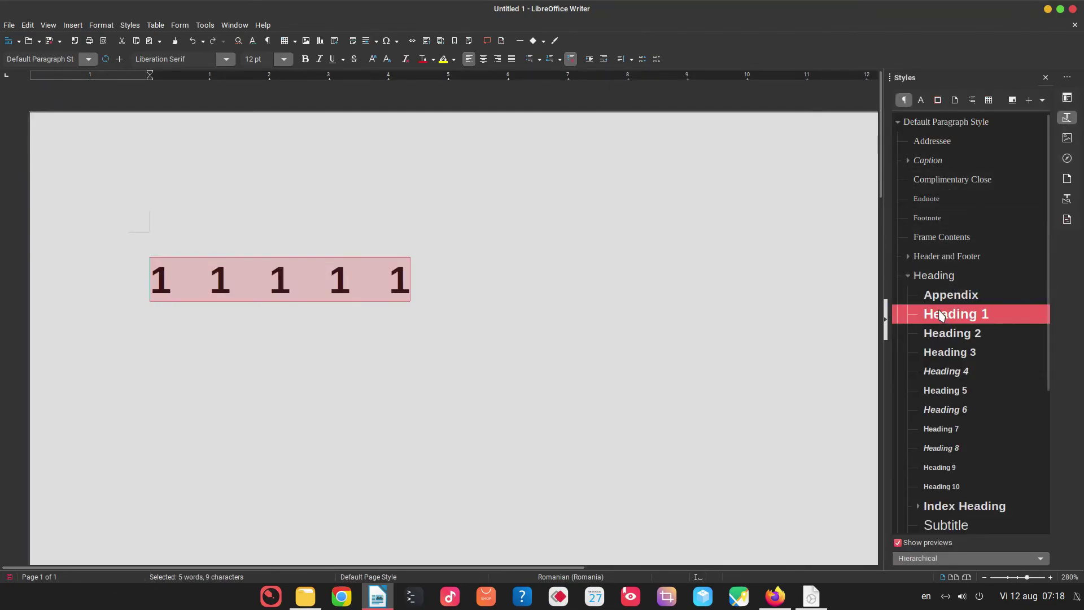
{"action": "left_click", "coordinate": [477, 320]}
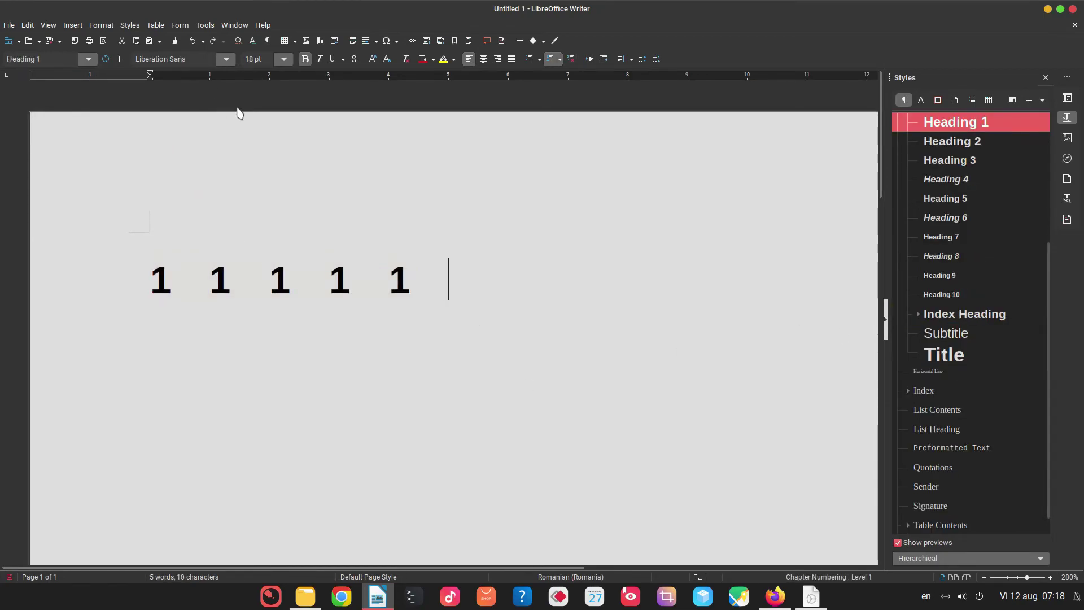
{"action": "double_click", "coordinate": [929, 359]}
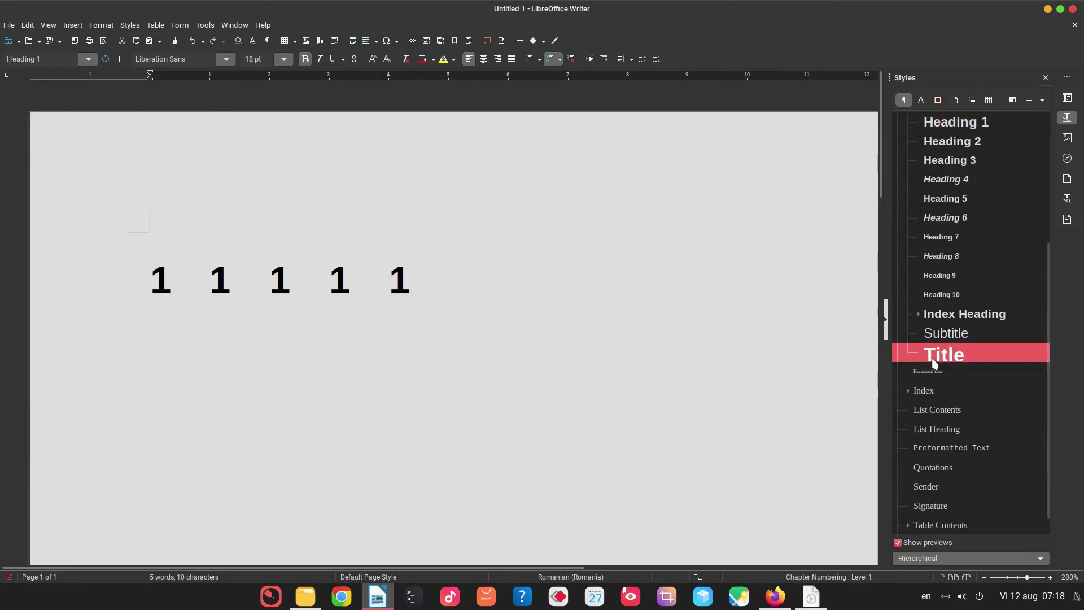
{"action": "scroll", "coordinate": [642, 313], "scroll_direction": "down", "scroll_amount": 4}
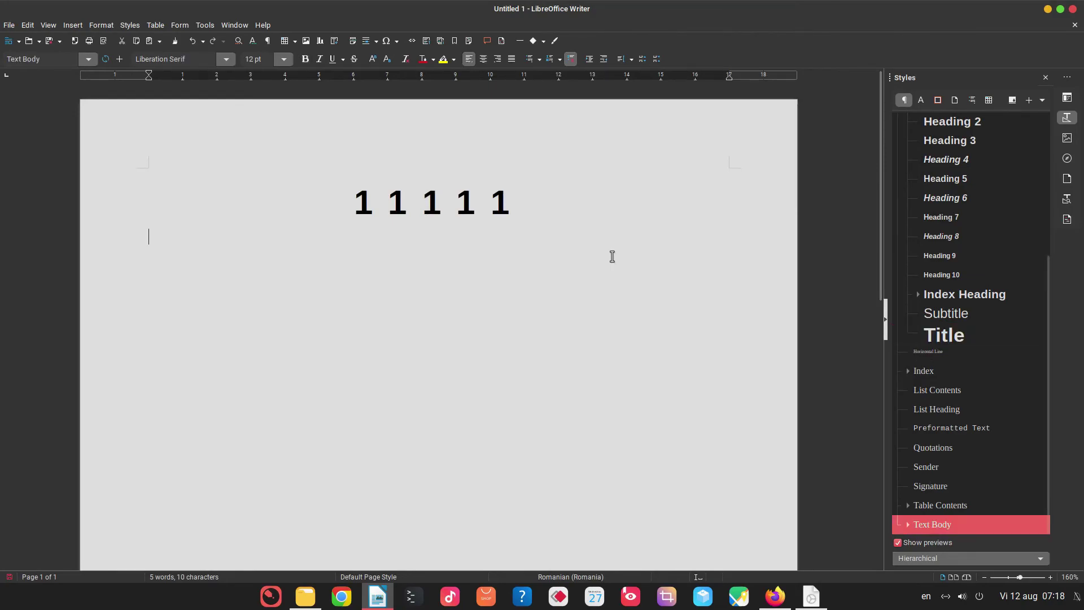
- Search commands for 'past', then give the reselected line of 1s the Title style
{"action": "left_click", "coordinate": [155, 24]}
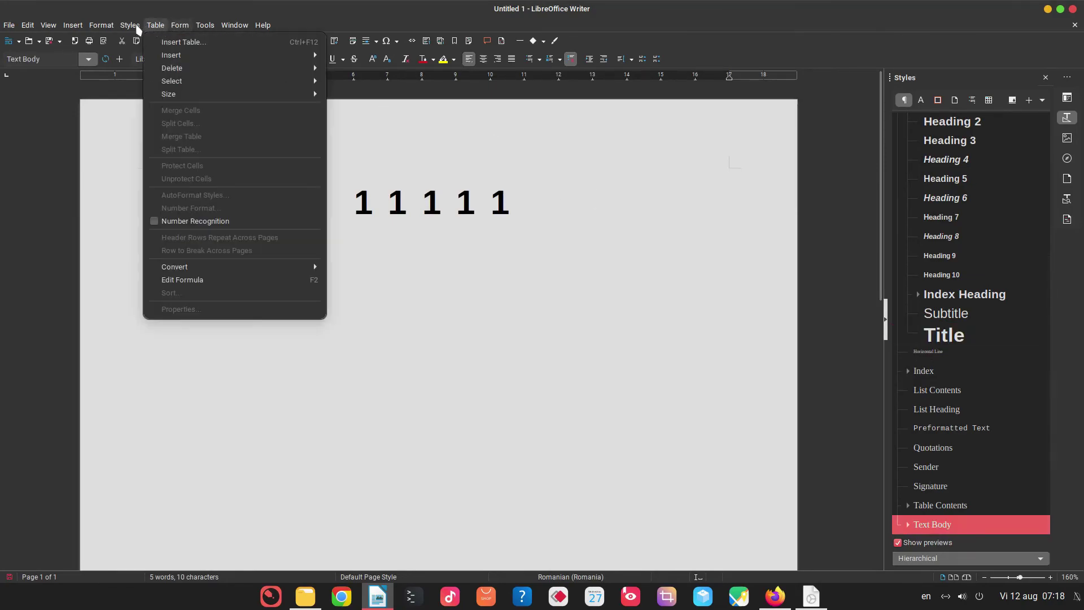
{"action": "mouse_move", "coordinate": [129, 31]}
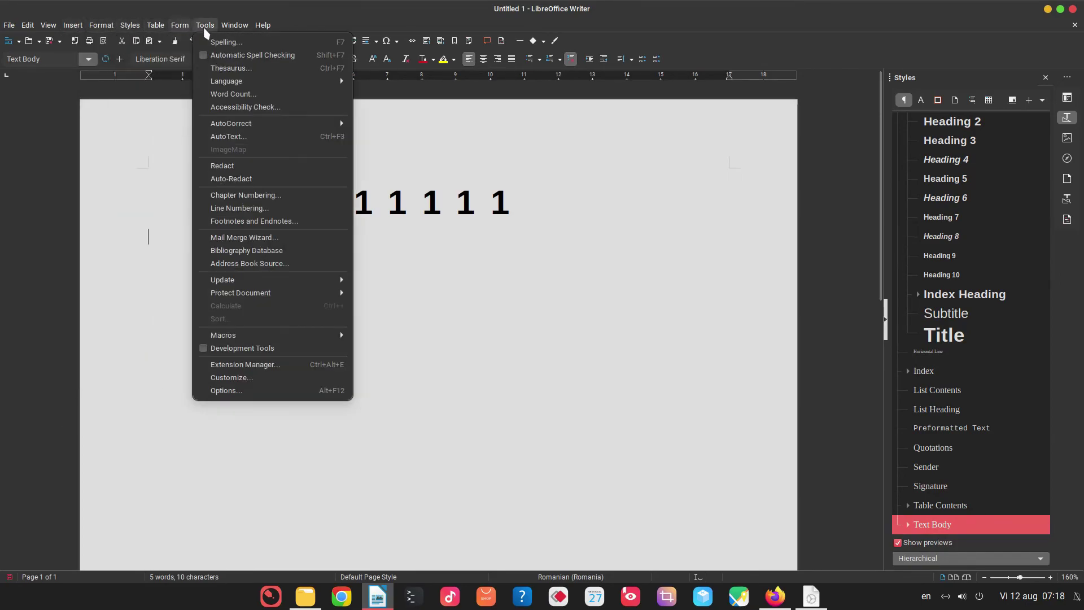
{"action": "mouse_move", "coordinate": [259, 33]}
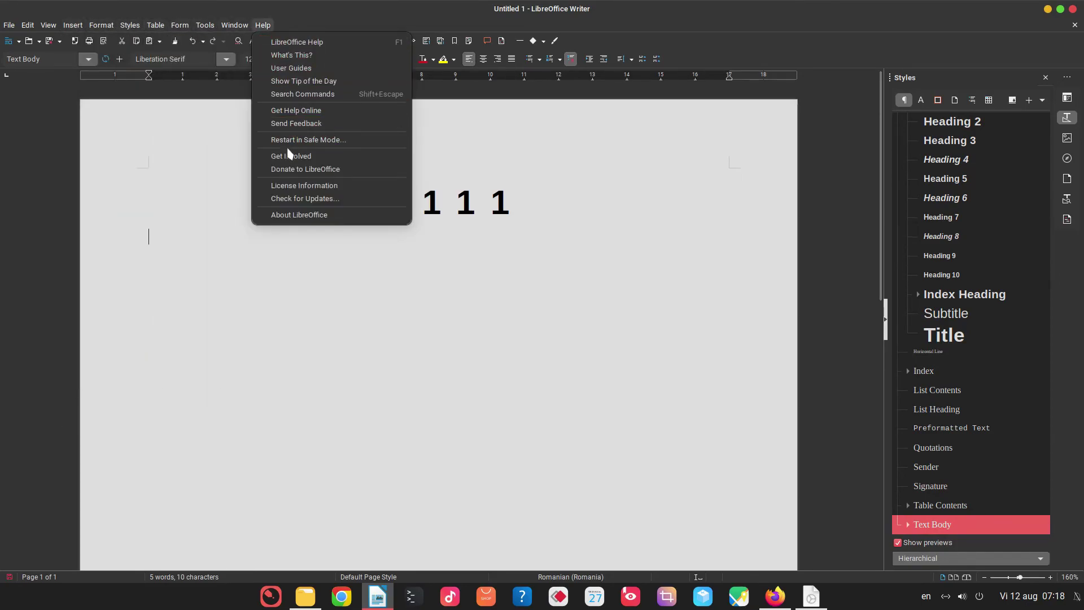
{"action": "left_click", "coordinate": [303, 95]}
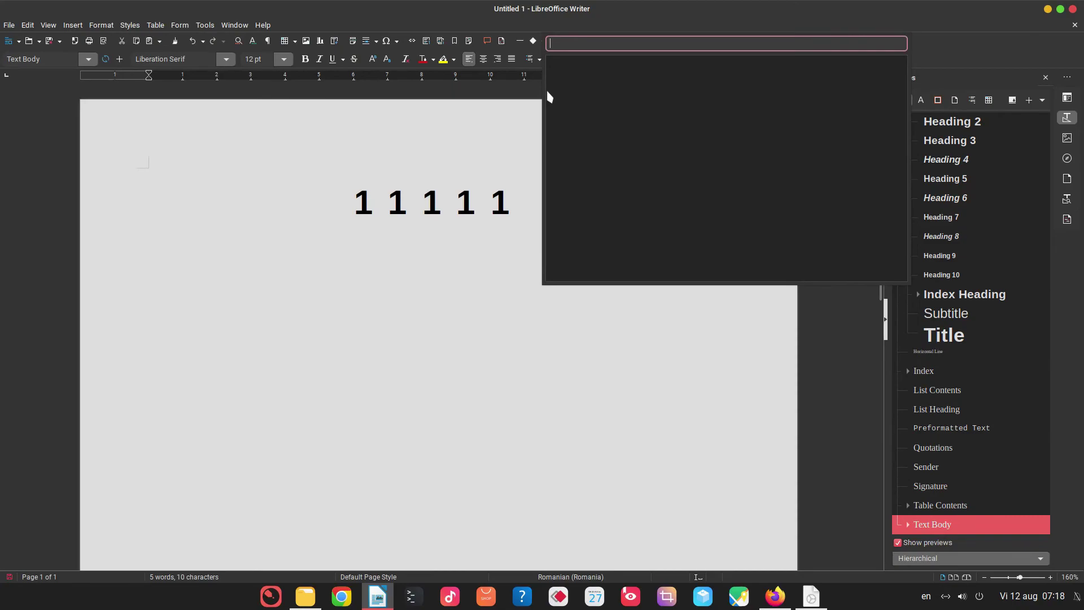
{"action": "type", "text": "paste"}
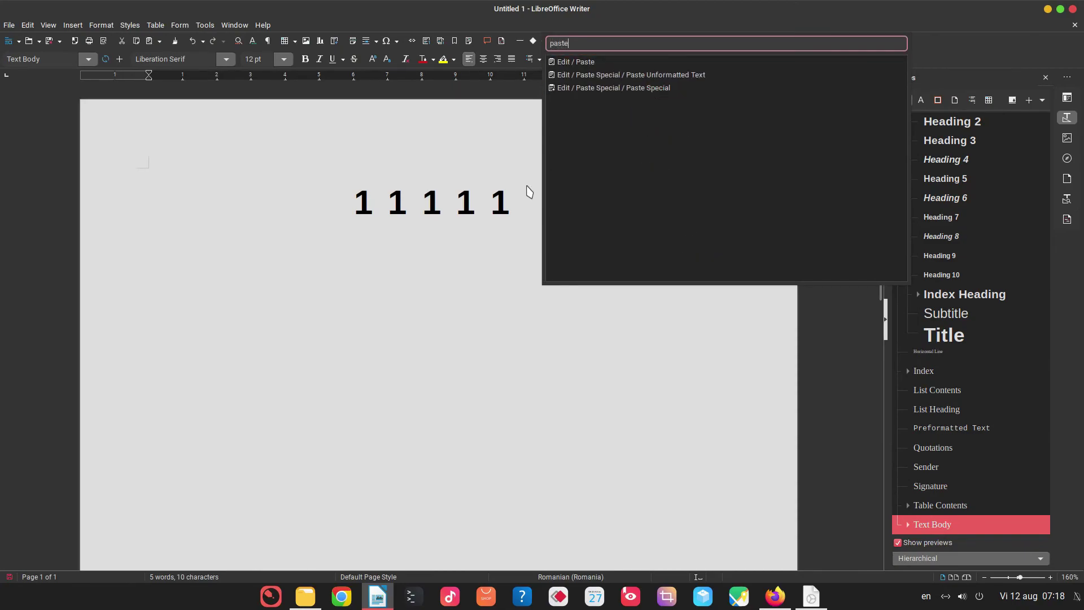
{"action": "left_click_drag", "start_coordinate": [527, 189], "coordinate": [349, 196]}
{"action": "key", "text": "ctrl+c"}
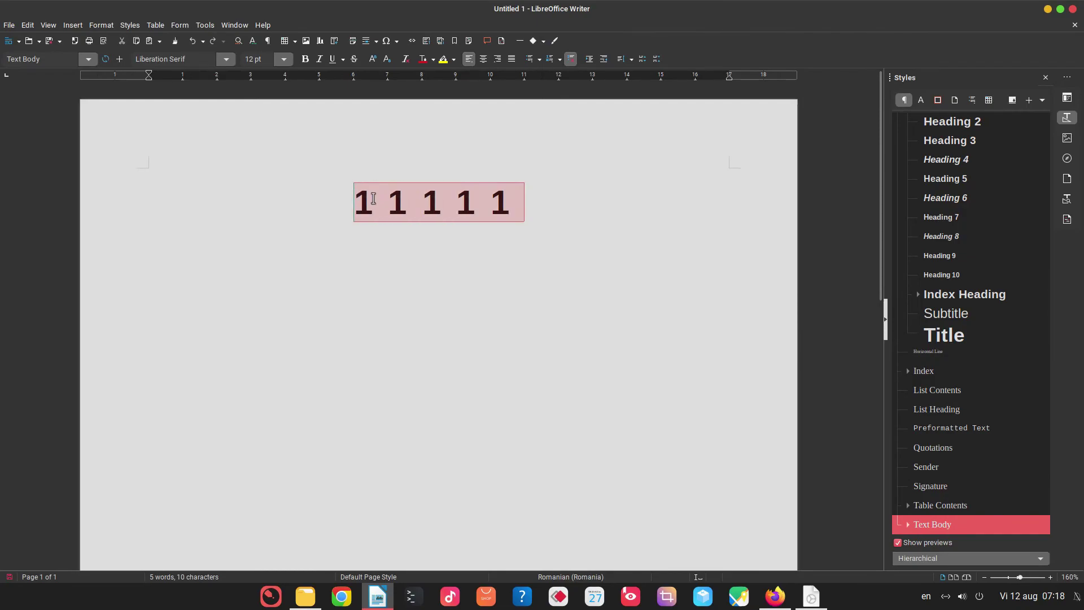
{"action": "right_click", "coordinate": [373, 199]}
{"action": "left_click", "coordinate": [374, 217]}
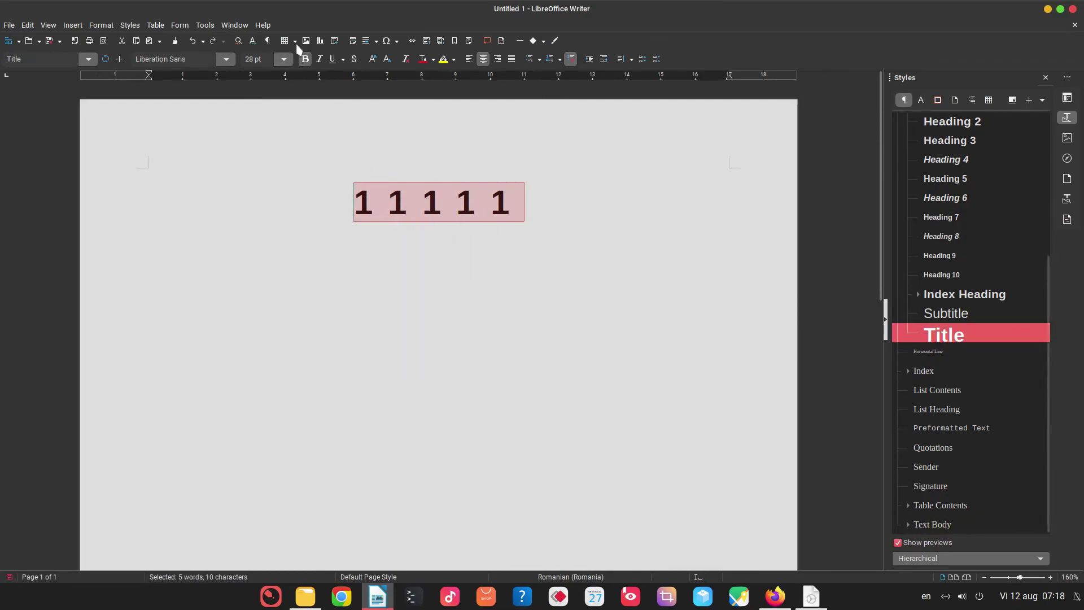
- Run Paste Special from Search Commands and paste as unformatted text
{"action": "left_click", "coordinate": [242, 26]}
{"action": "mouse_move", "coordinate": [262, 27]}
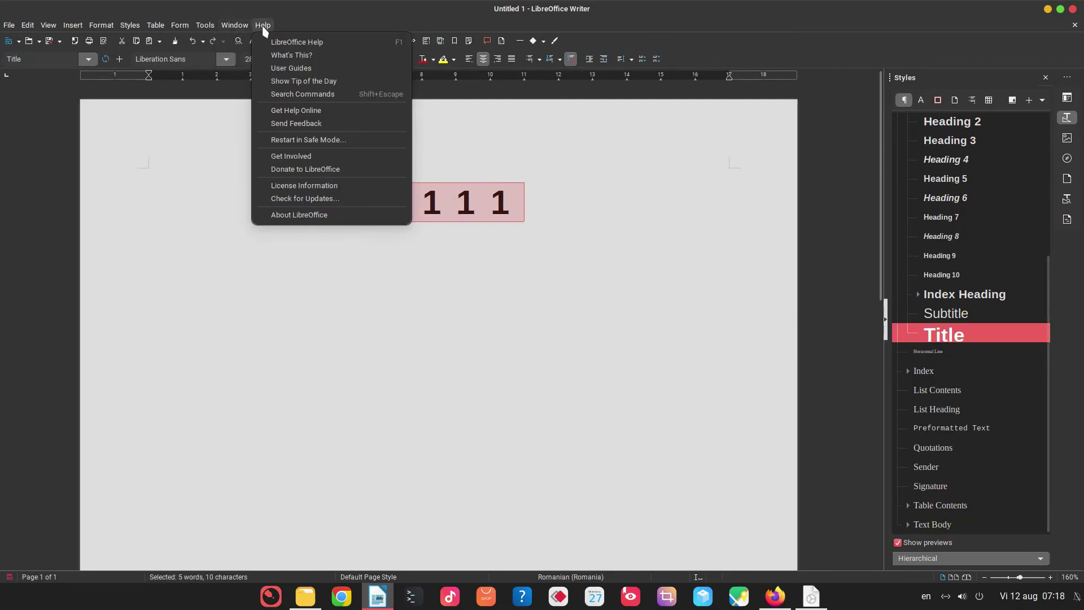
{"action": "left_click", "coordinate": [275, 95]}
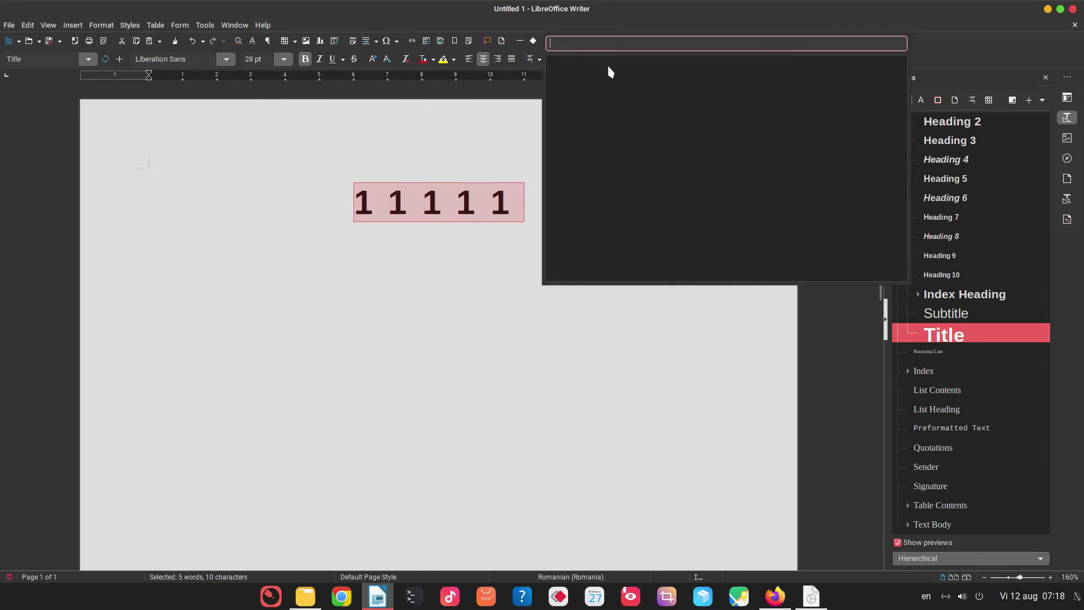
{"action": "type", "text": "past"}
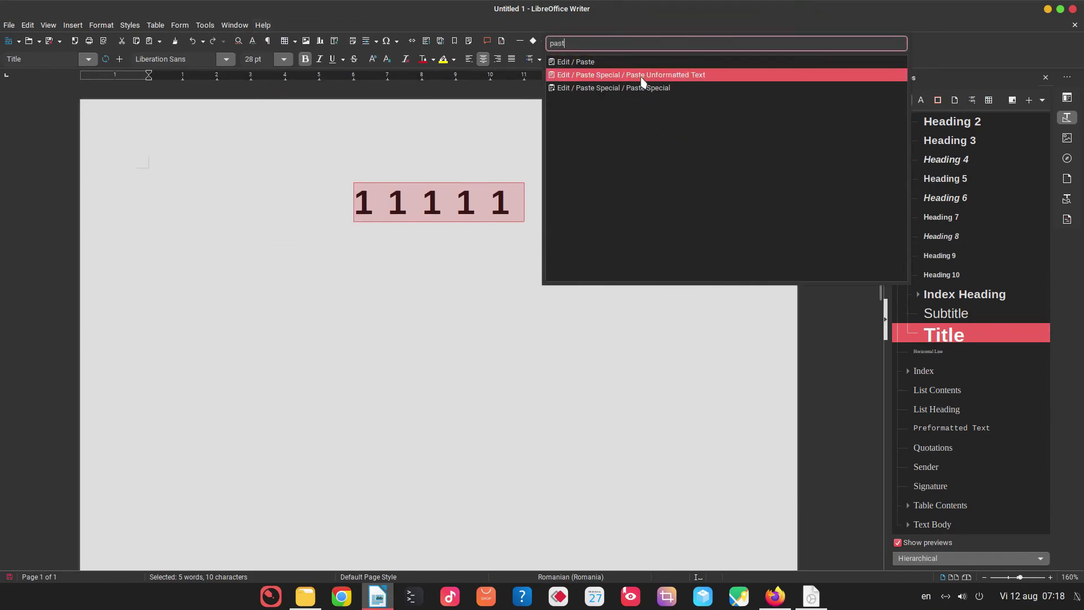
{"action": "left_click", "coordinate": [649, 89]}
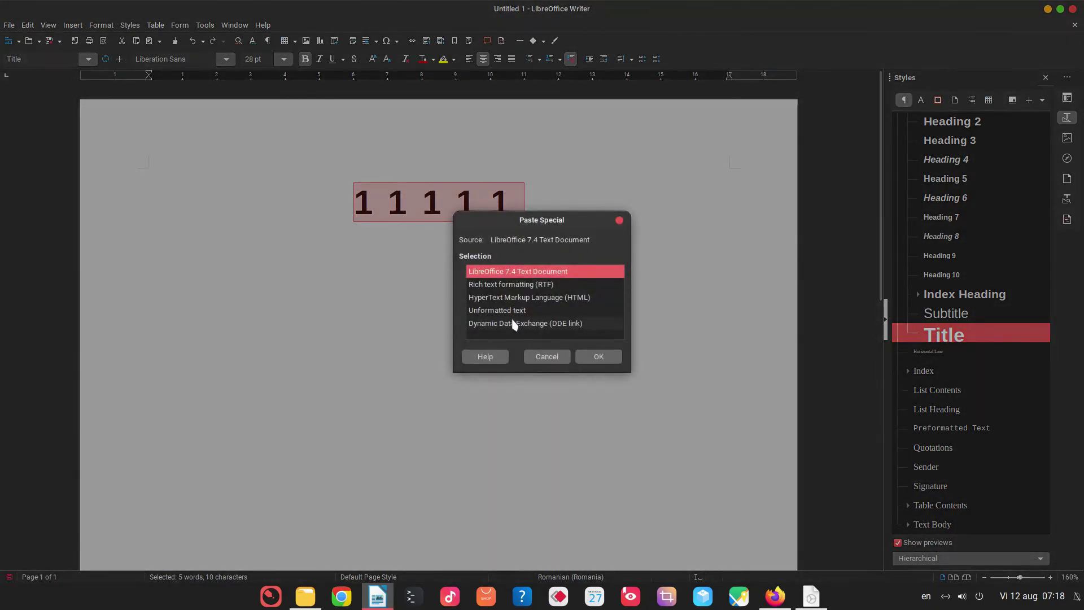
{"action": "left_click", "coordinate": [515, 311]}
{"action": "left_click", "coordinate": [597, 356]}
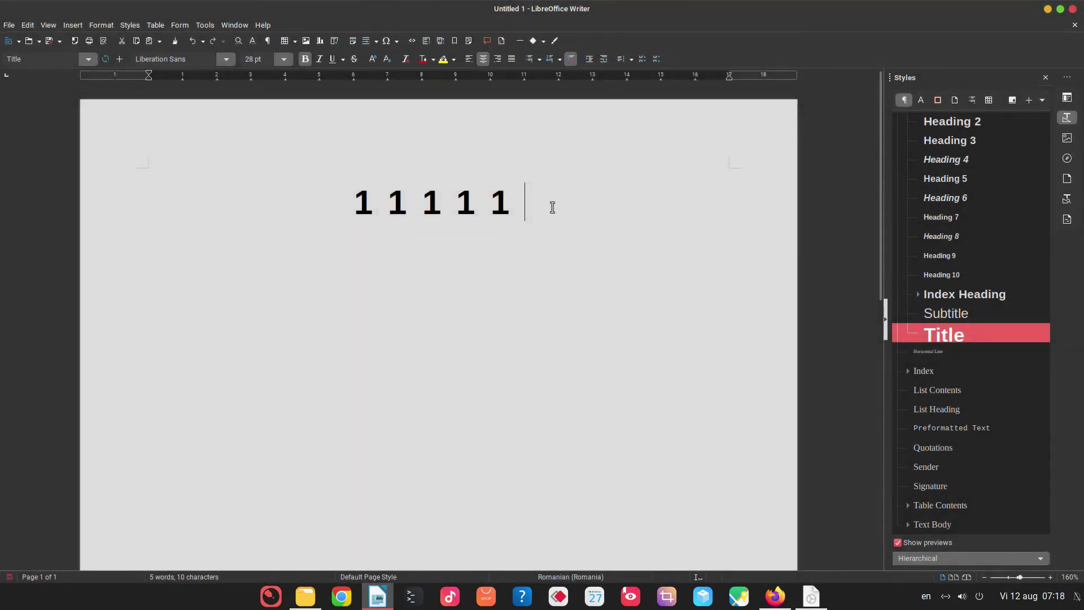
- Search commands for 'paste' and run Paste Unformatted Text after the existing 1s
{"action": "left_click", "coordinate": [263, 25]}
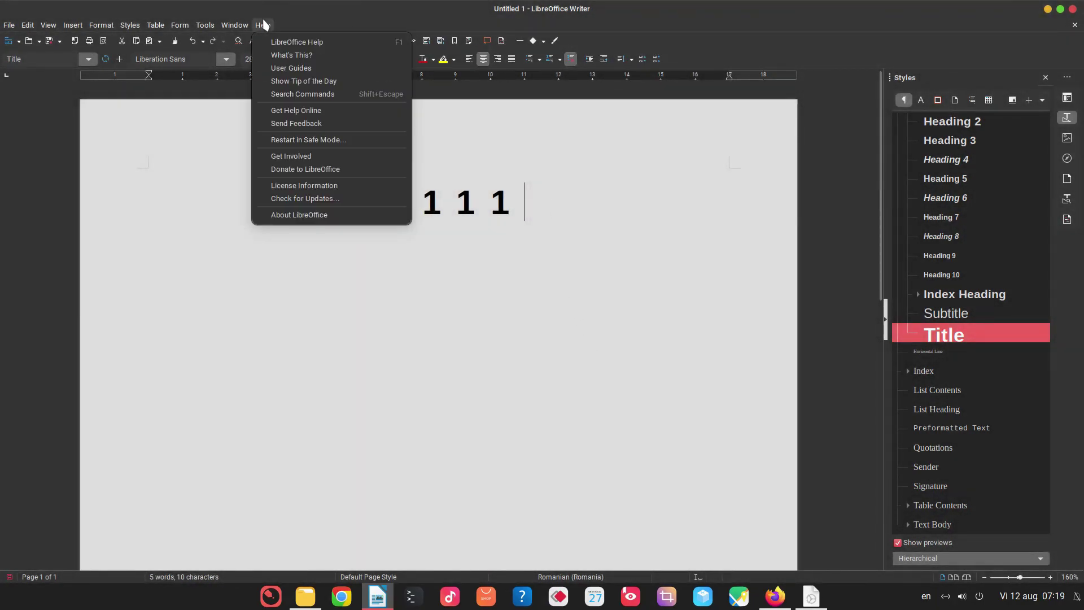
{"action": "left_click", "coordinate": [289, 95]}
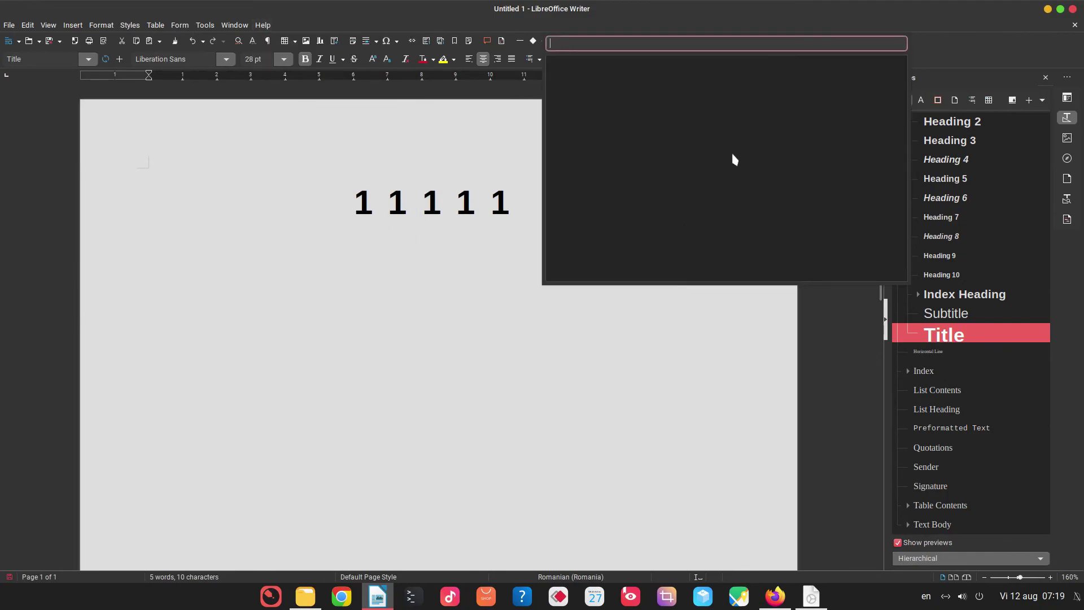
{"action": "type", "text": "paste"}
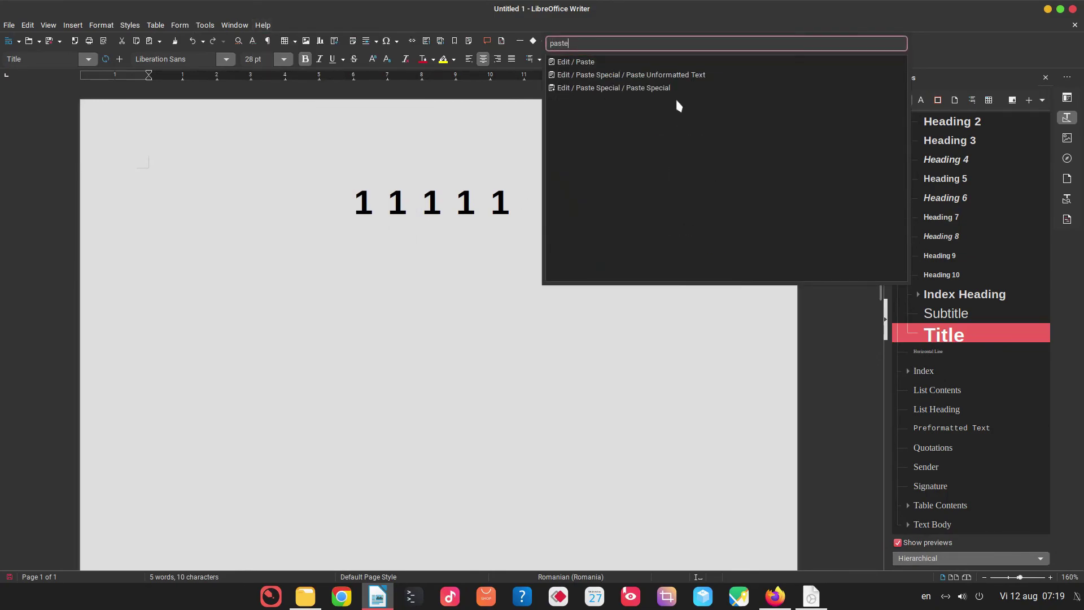
{"action": "left_click", "coordinate": [684, 75]}
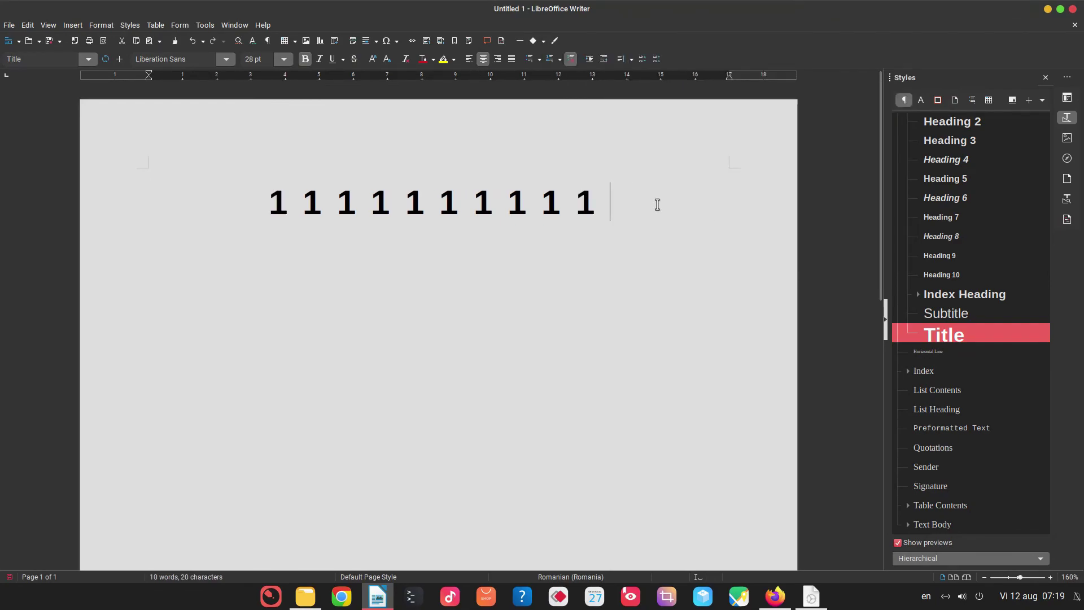
{"action": "left_click", "coordinate": [267, 28]}
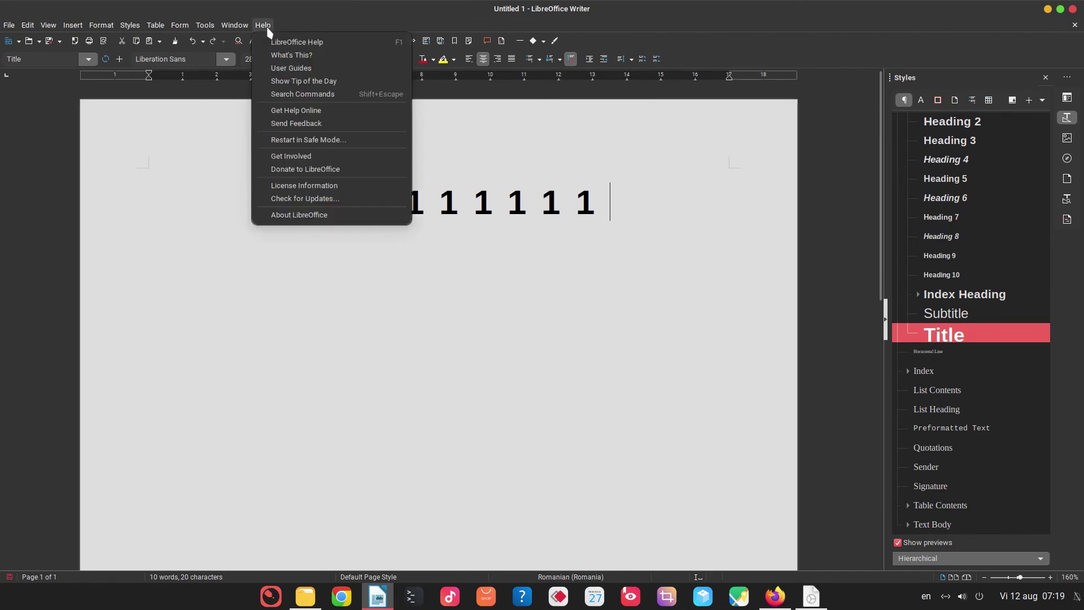
- Insert a new section via Search Commands 'sect' and type 'dsdsds' in it
{"action": "left_click", "coordinate": [291, 95]}
{"action": "type", "text": "sect"}
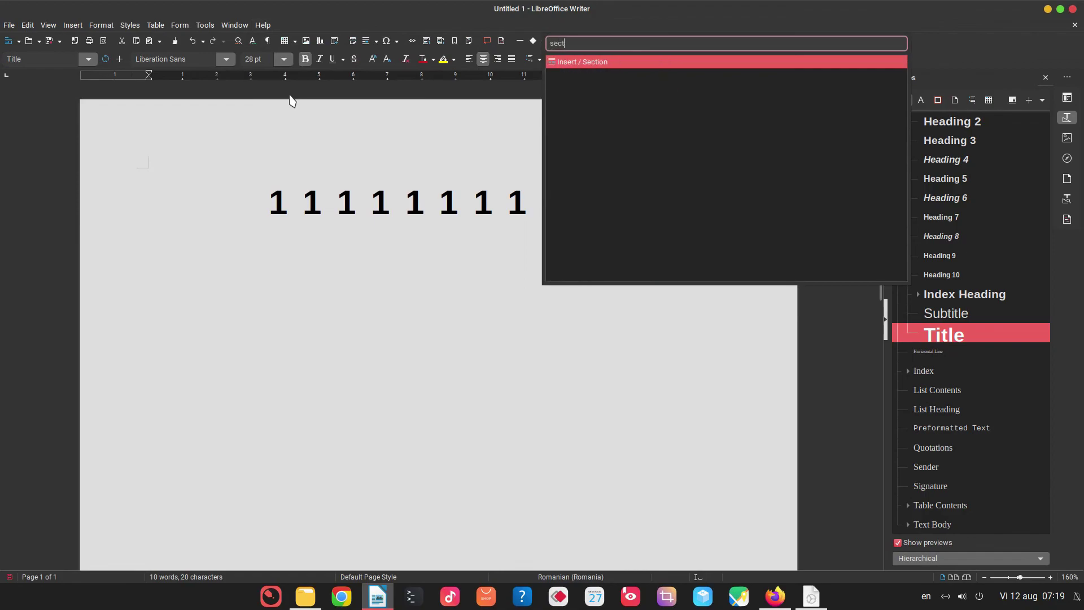
{"action": "left_click", "coordinate": [565, 62]}
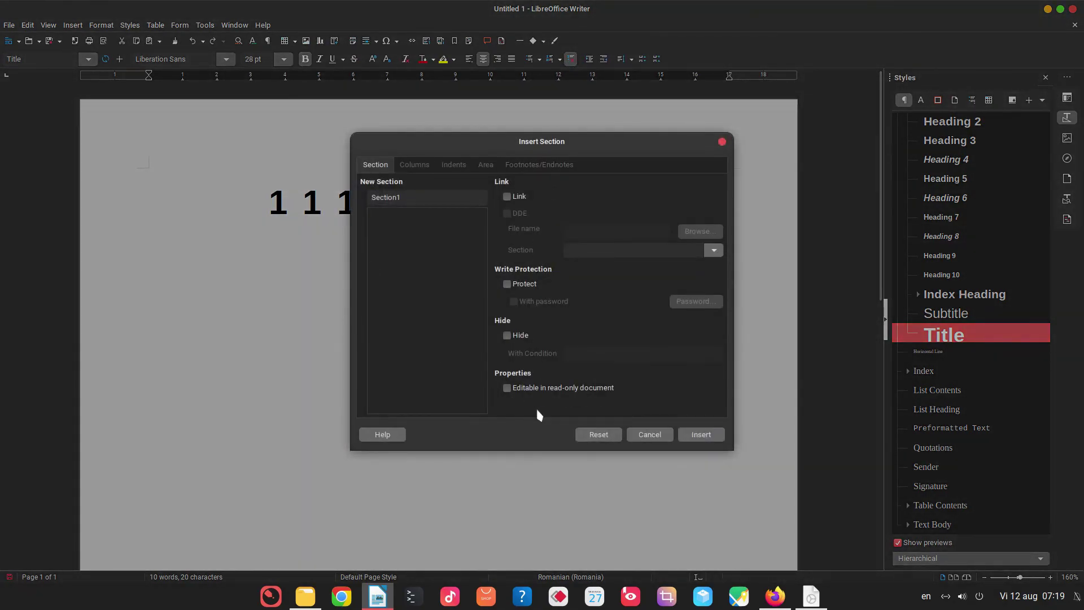
{"action": "left_click", "coordinate": [698, 435]}
{"action": "type", "text": "dsdsds"}
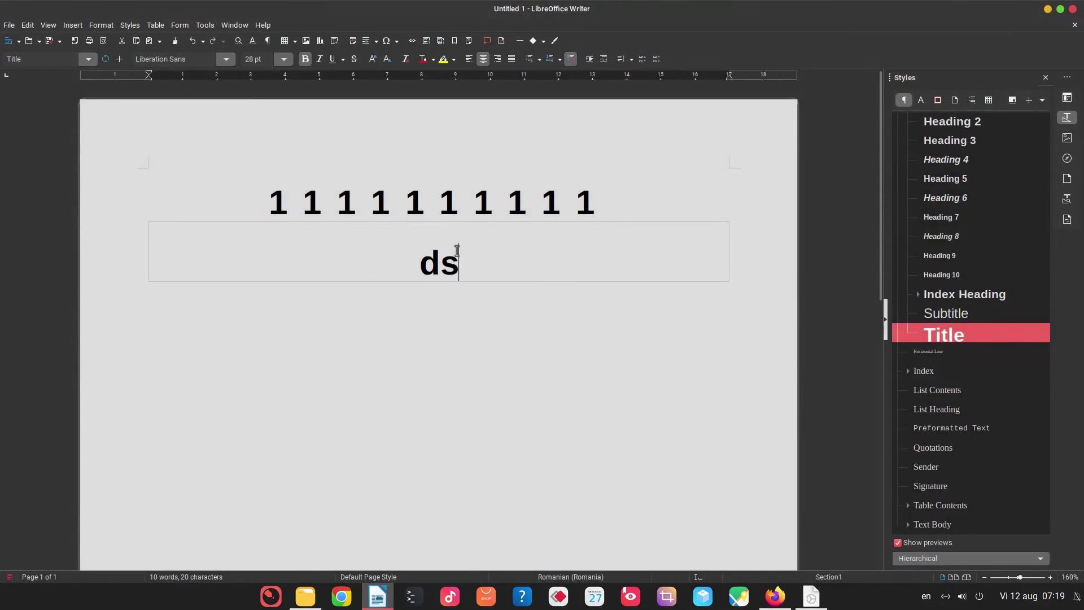
- Give the section 2 columns and fill it with sample text
{"action": "right_click", "coordinate": [527, 254]}
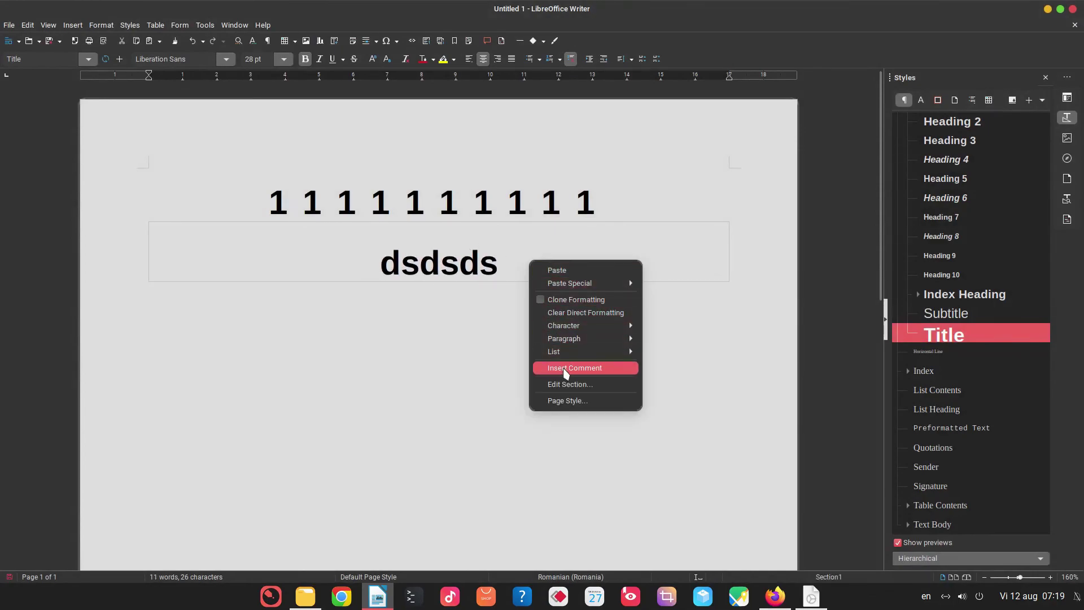
{"action": "left_click", "coordinate": [553, 384]}
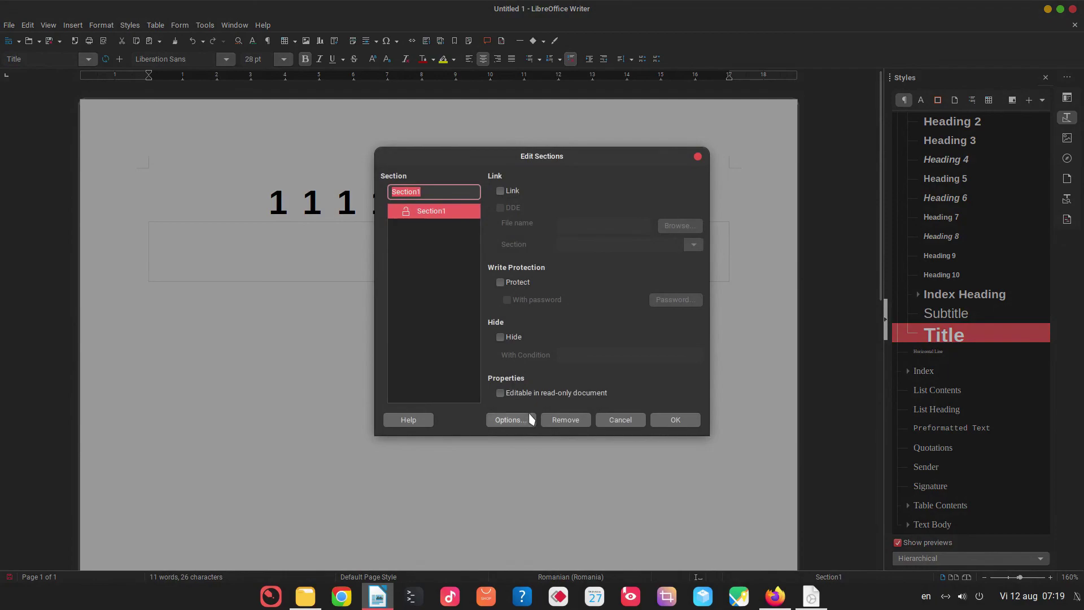
{"action": "left_click", "coordinate": [529, 419]}
{"action": "left_click", "coordinate": [513, 201]}
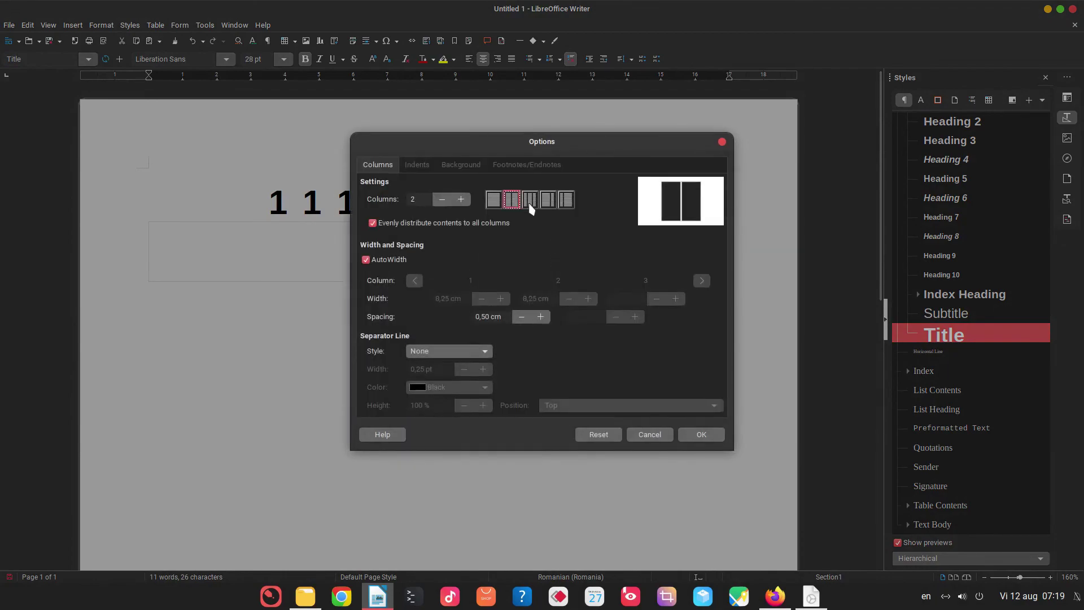
{"action": "left_click", "coordinate": [683, 433]}
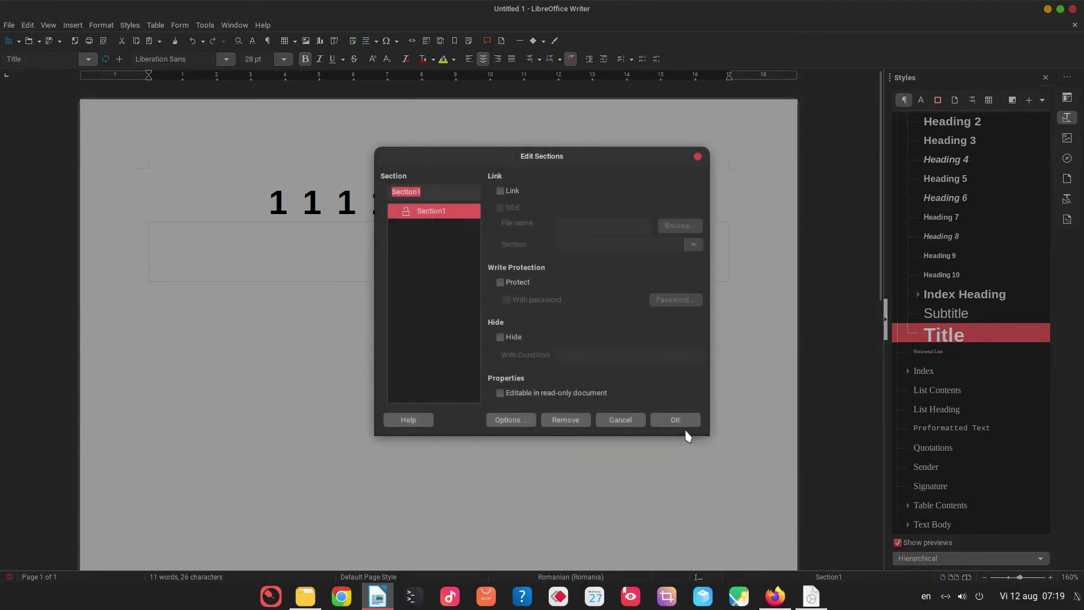
{"action": "left_click", "coordinate": [666, 419]}
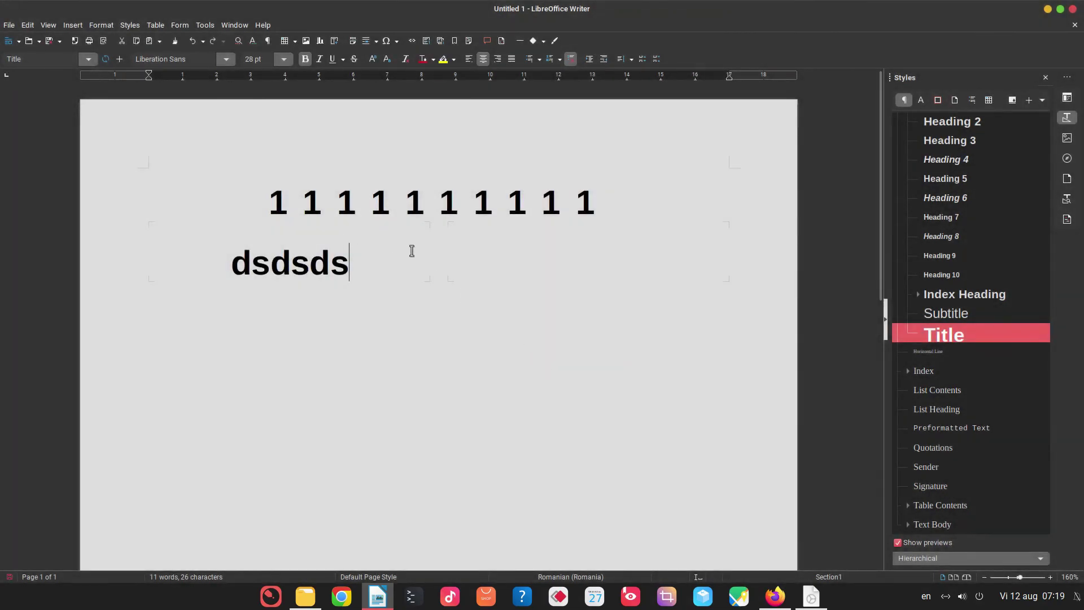
{"action": "type", "text": "sds d sd s d s d sd "}
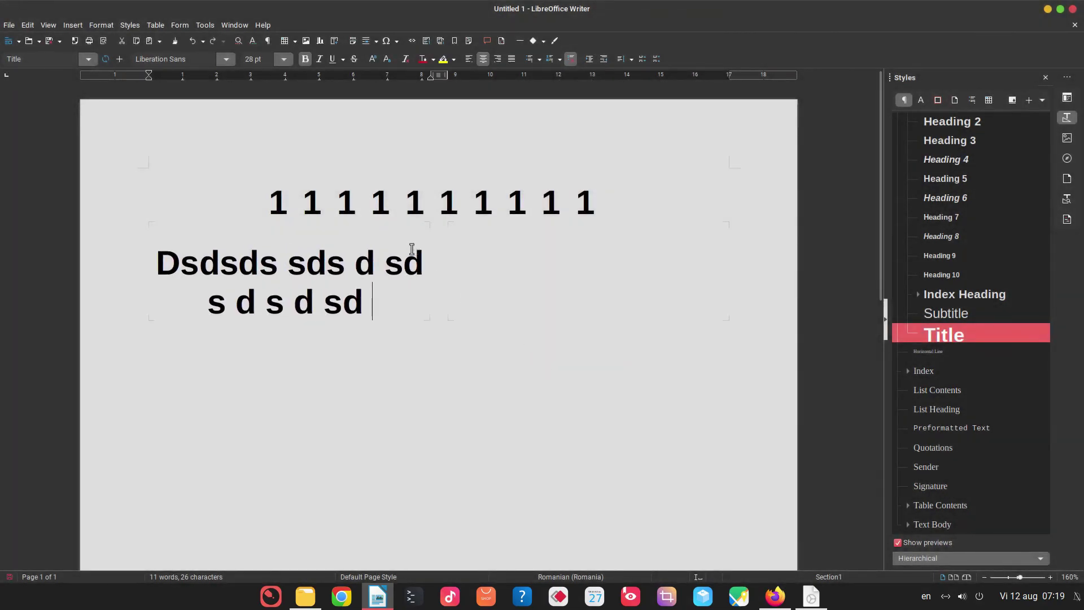
{"action": "type", "text": "sdsdkdsdsds"}
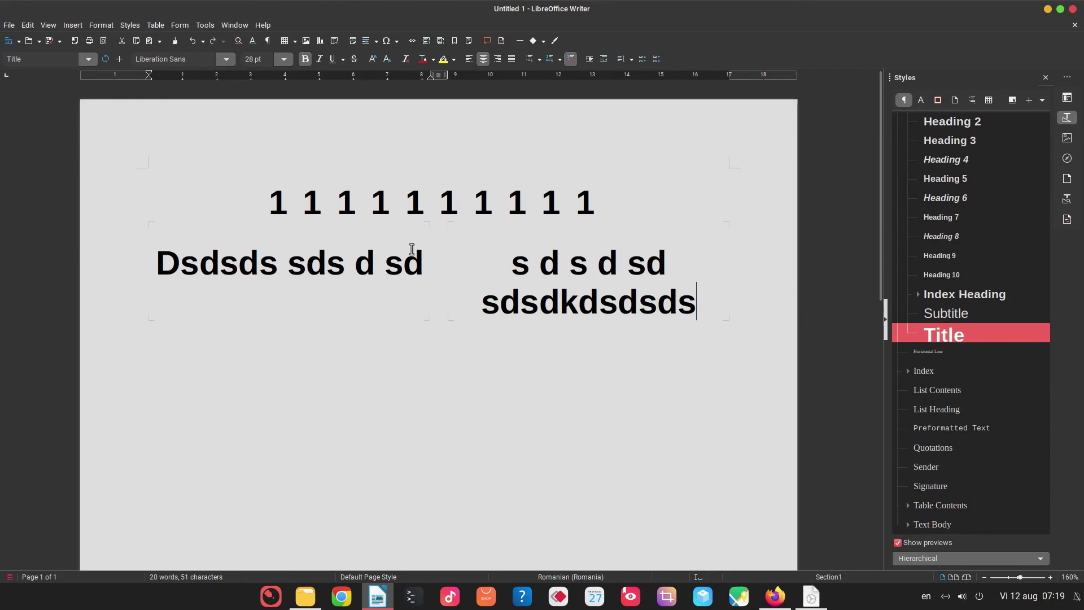
{"action": "type", "text": "d sds sds ds ds"}
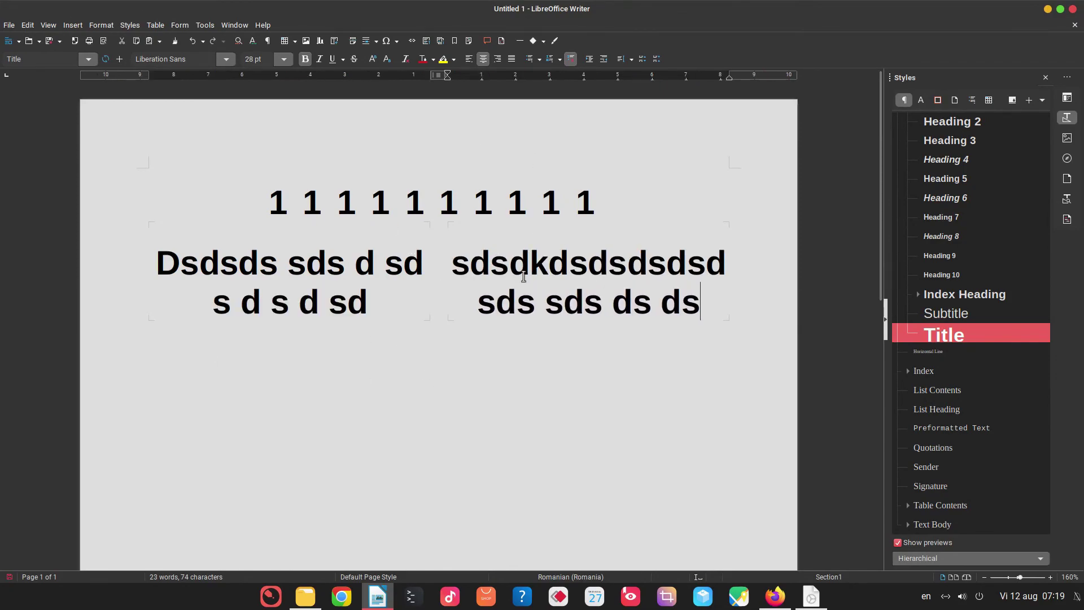
{"action": "left_click", "coordinate": [373, 298]}
- Show the About LibreOffice box with version 7.4.0.2
{"action": "left_click", "coordinate": [263, 25]}
{"action": "left_click", "coordinate": [261, 25]}
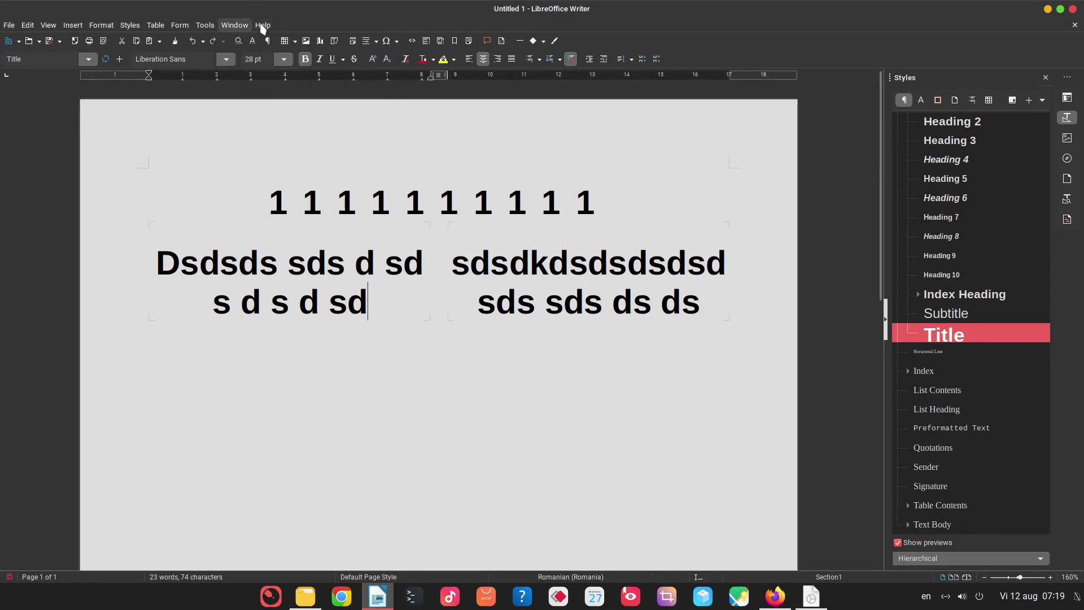
{"action": "left_click", "coordinate": [262, 25]}
{"action": "left_click", "coordinate": [314, 215]}
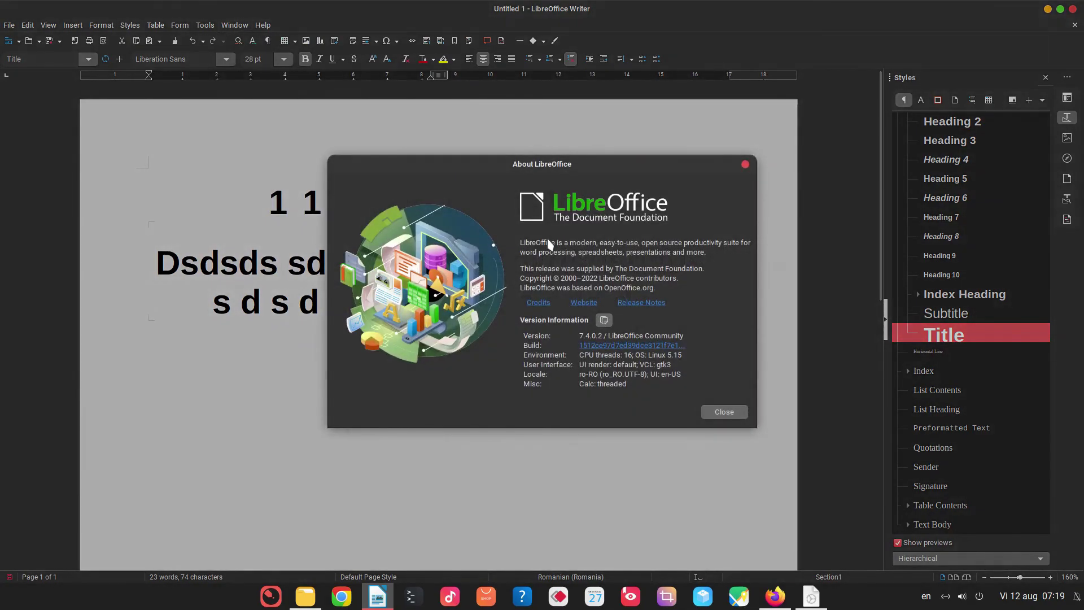